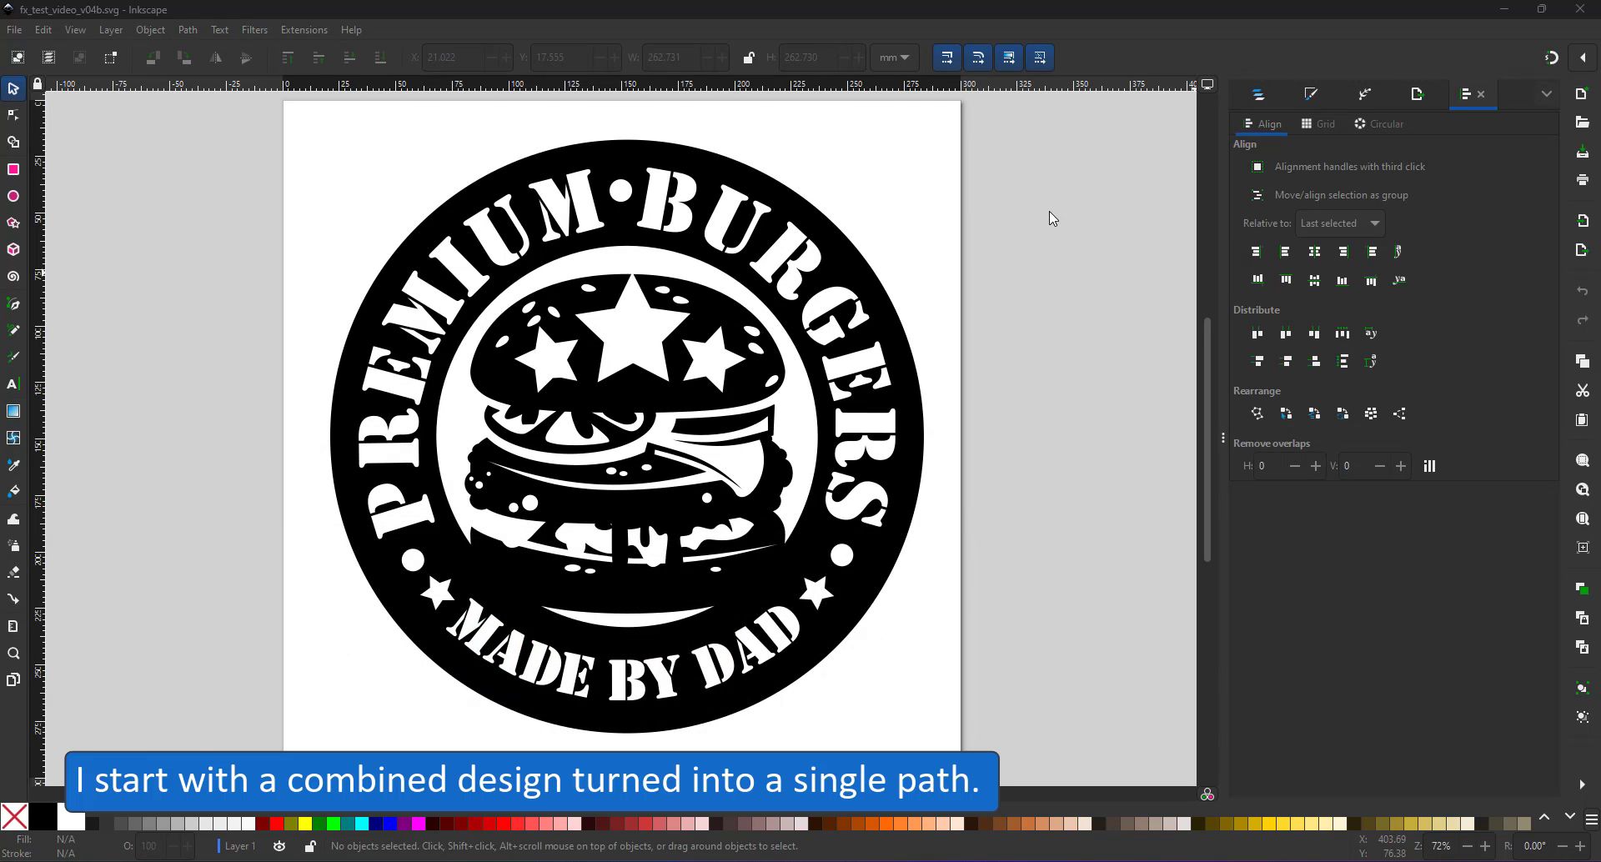
- Apply the Filters > Bevels > Bright Metal filter to the Premium Burgers badge path
{"action": "left_click", "coordinate": [787, 225]}
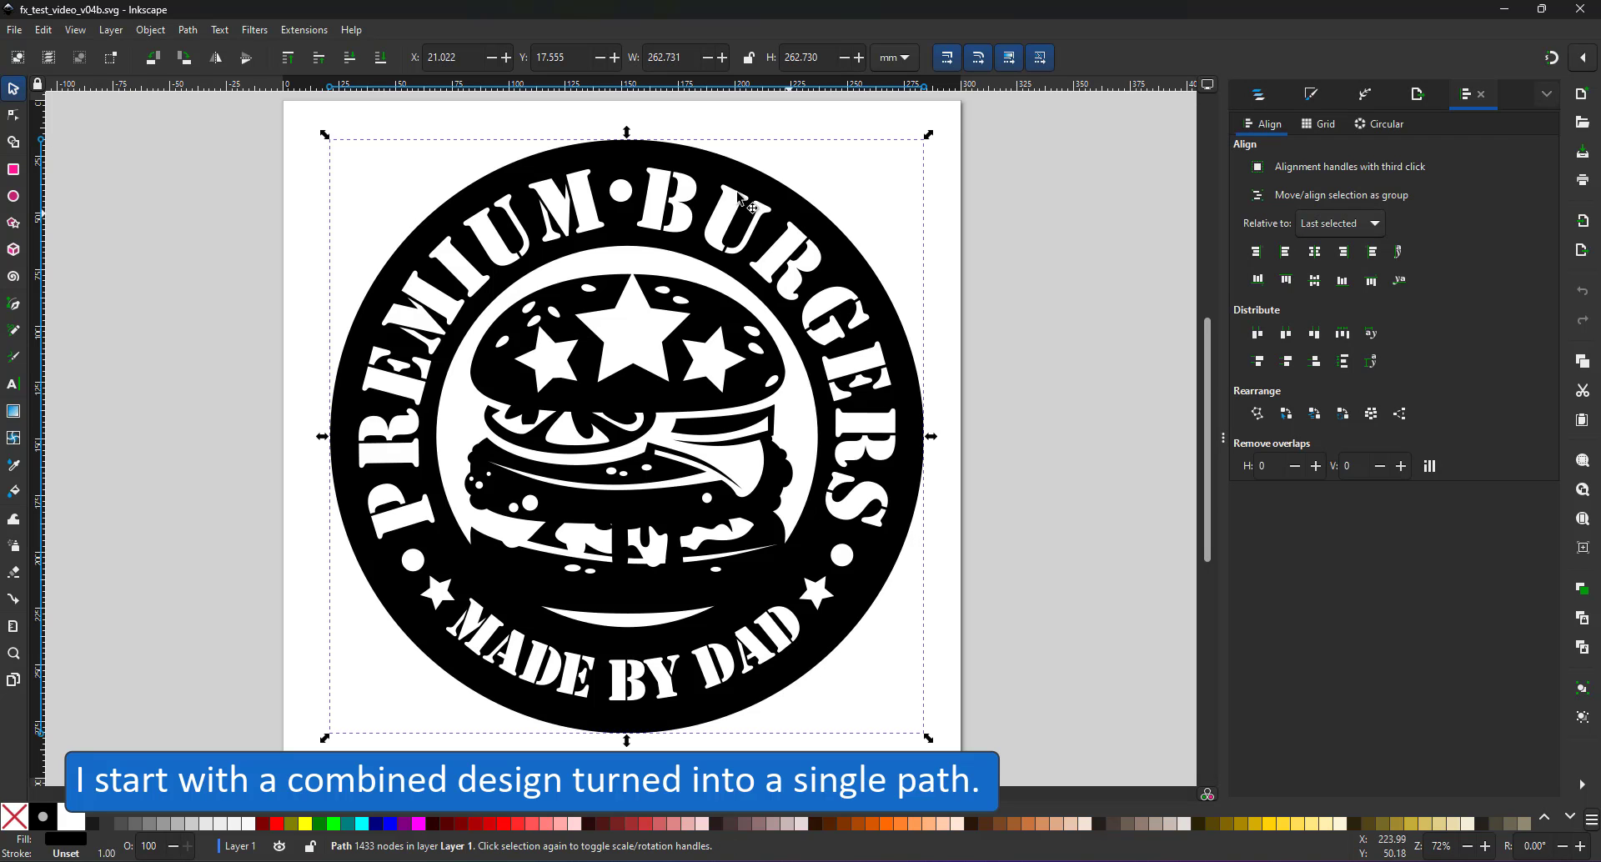
{"action": "left_click", "coordinate": [255, 31]}
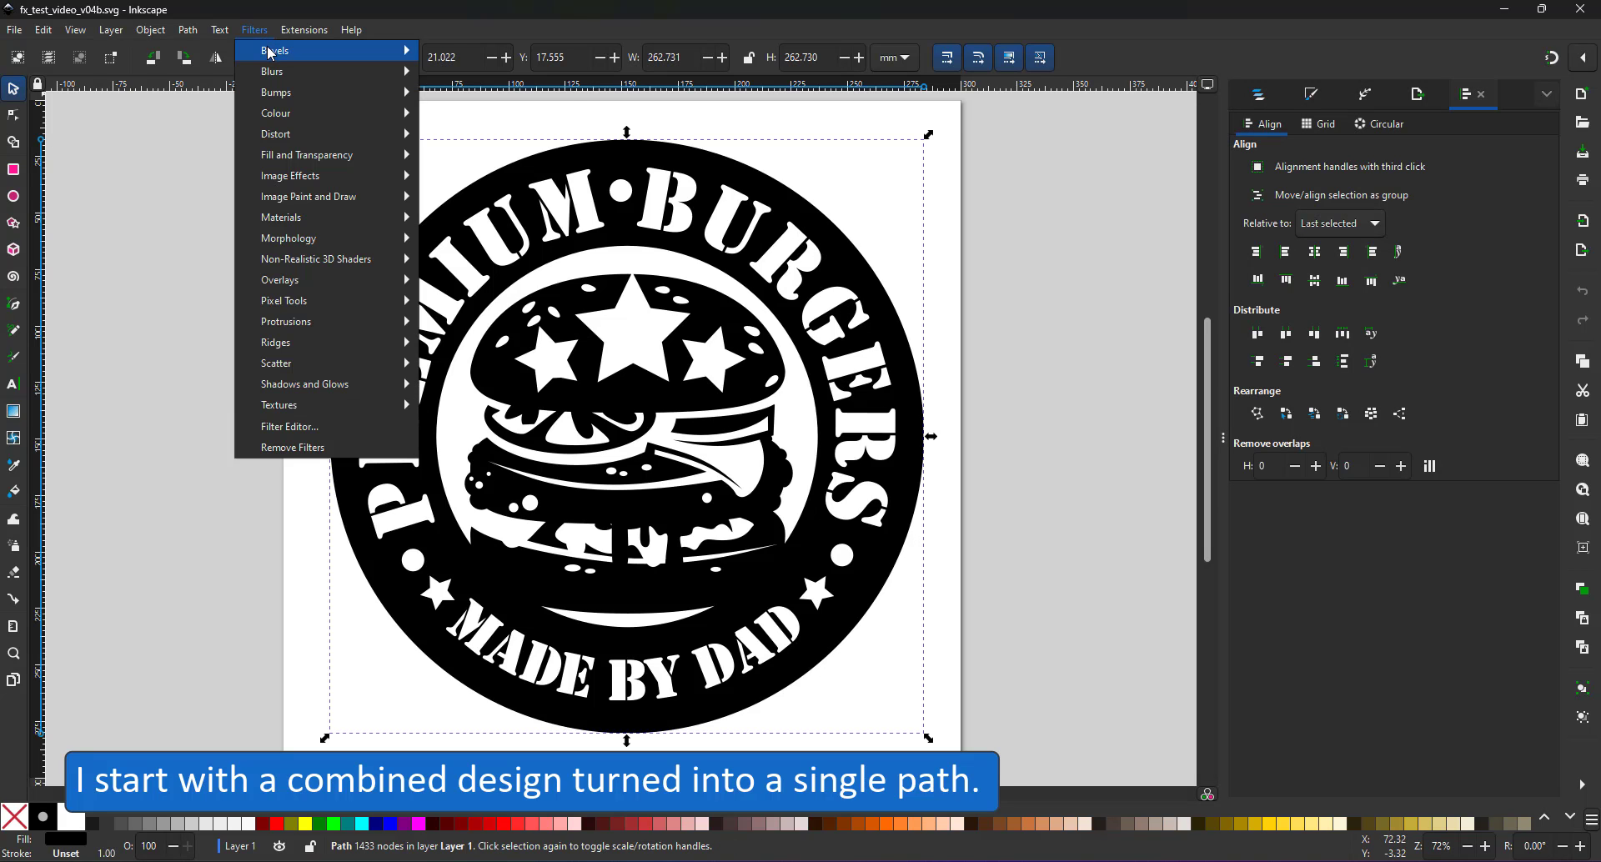
{"action": "mouse_move", "coordinate": [325, 50]}
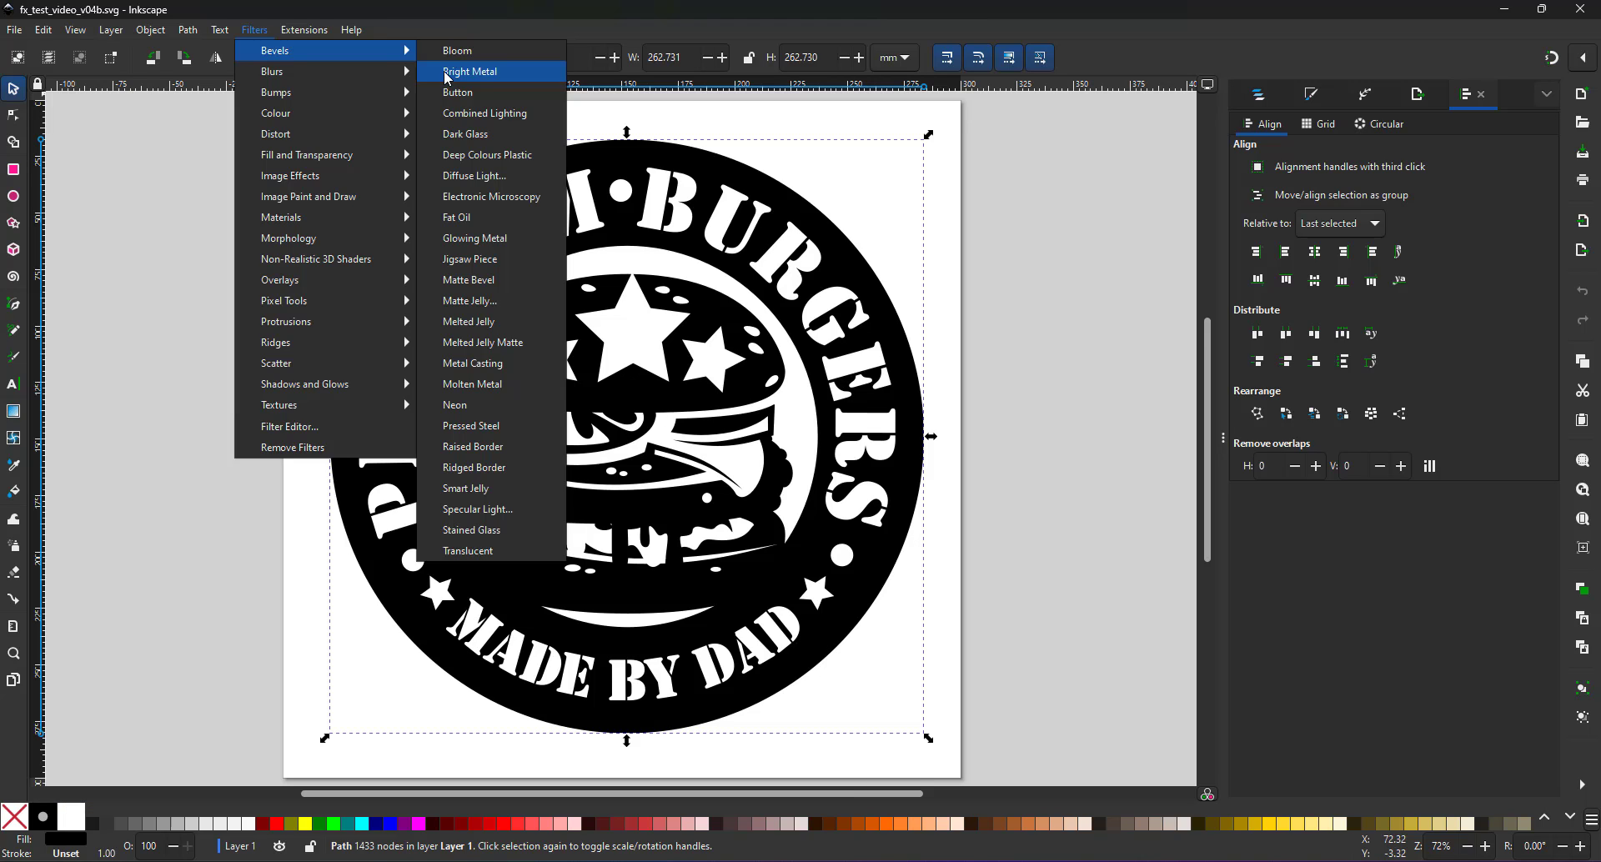
{"action": "left_click", "coordinate": [448, 75]}
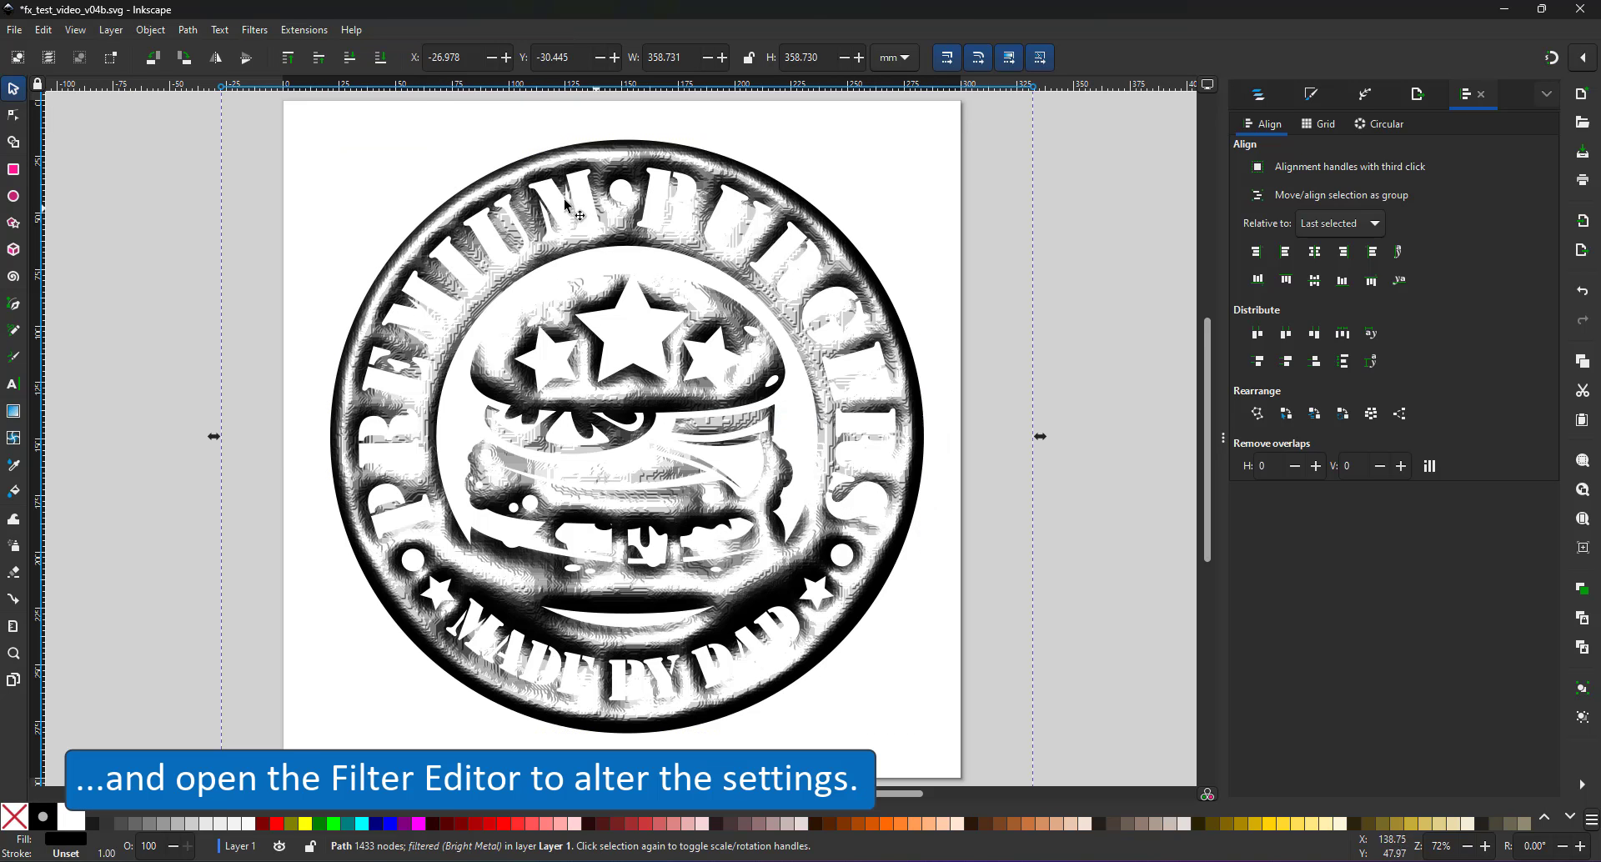
{"action": "left_click", "coordinate": [256, 31]}
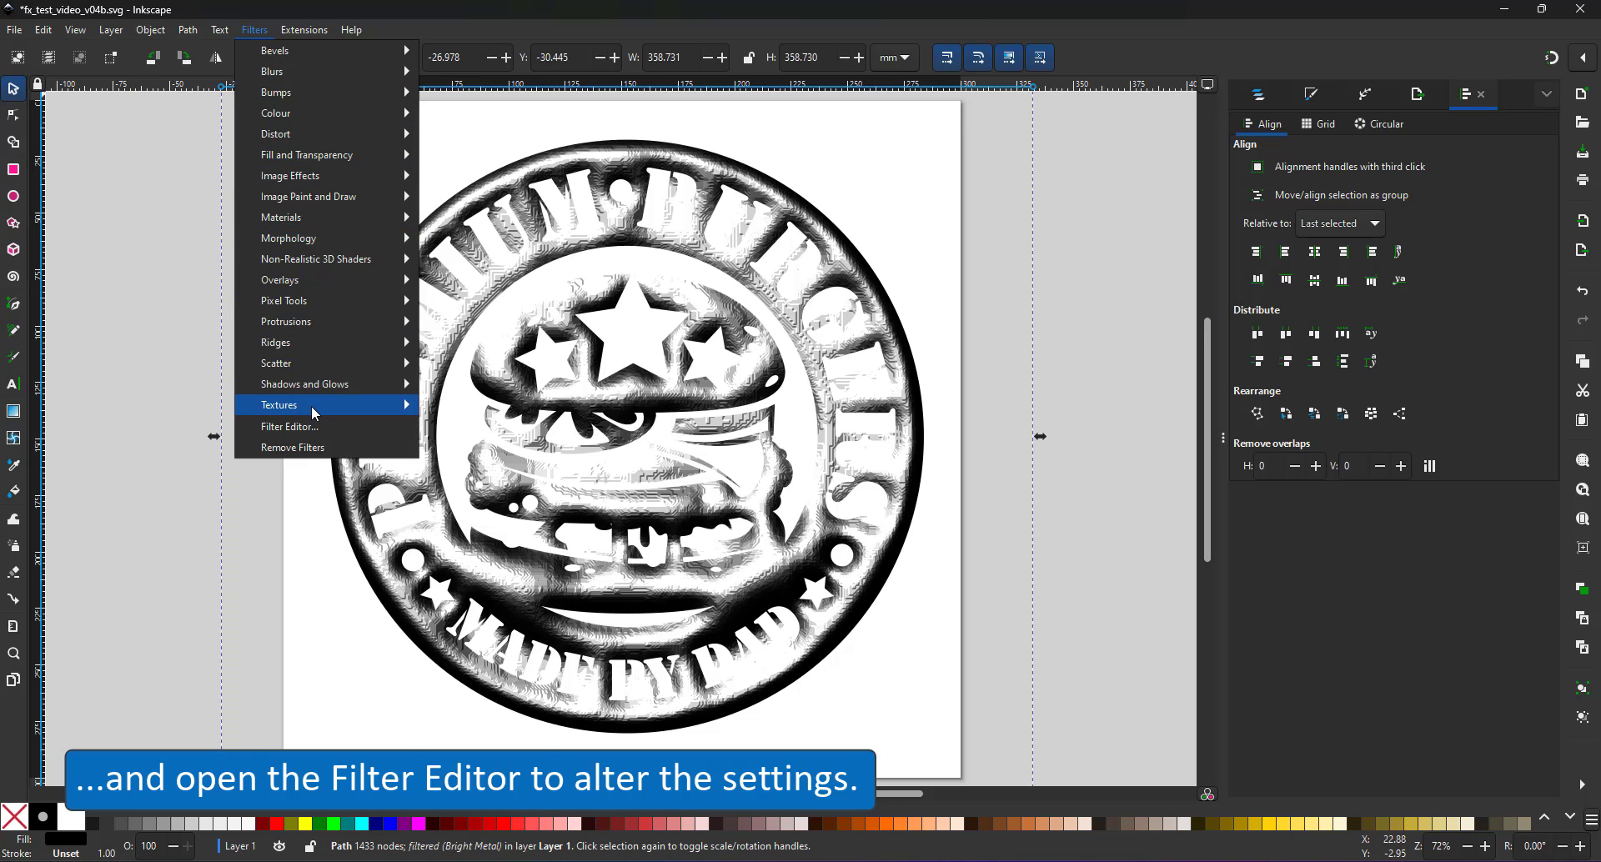
- In the Filter Editor, reduce the top Gaussian Blur size to 2
{"action": "left_click", "coordinate": [376, 427]}
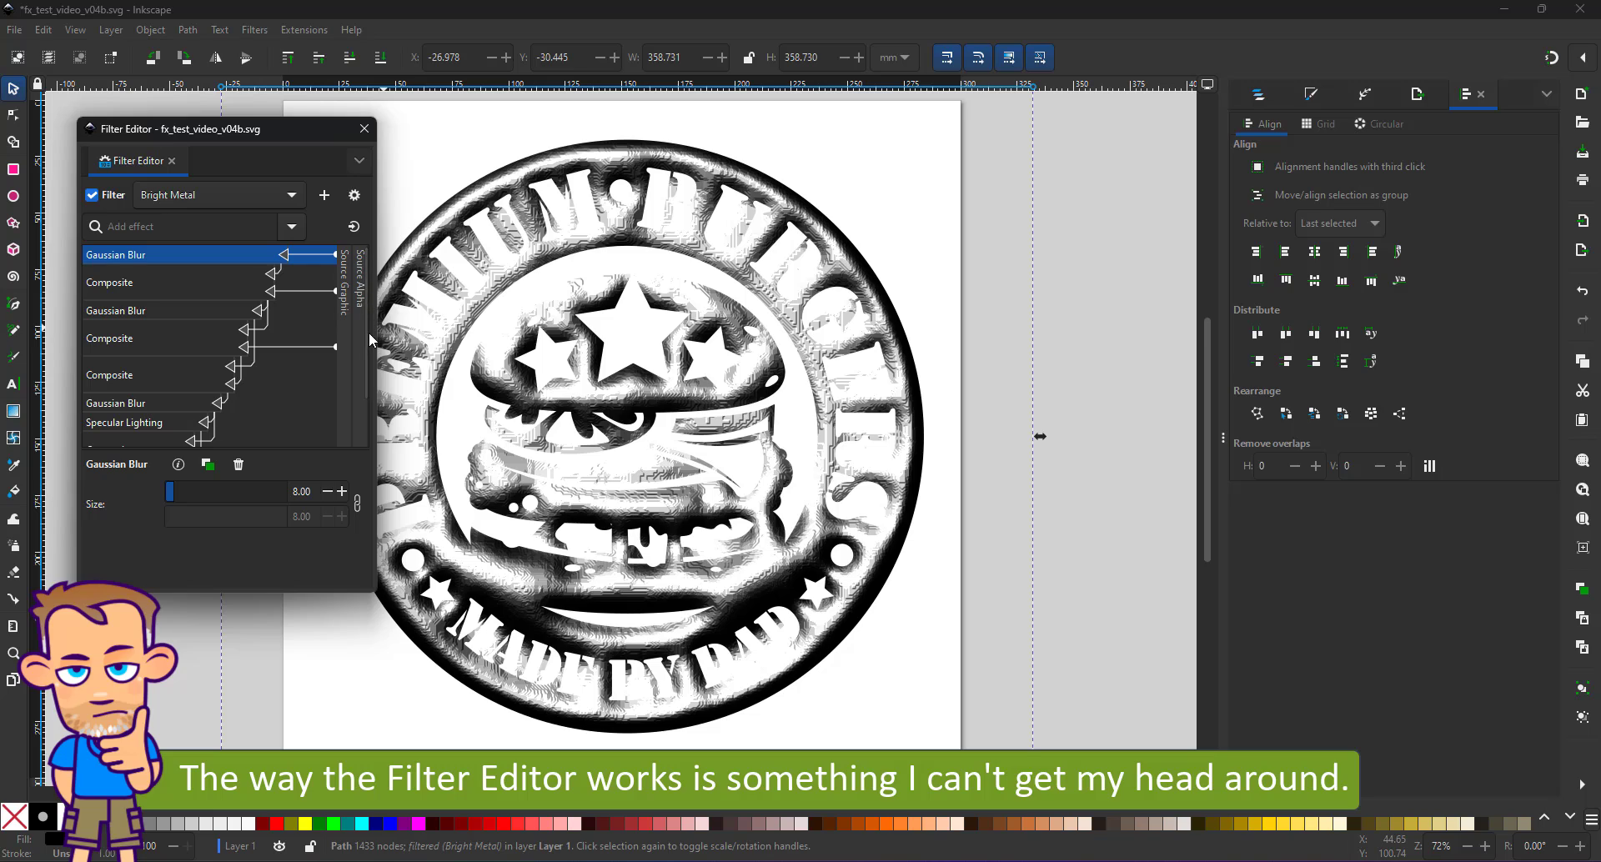
{"action": "left_click_drag", "start_coordinate": [368, 318], "coordinate": [374, 429]}
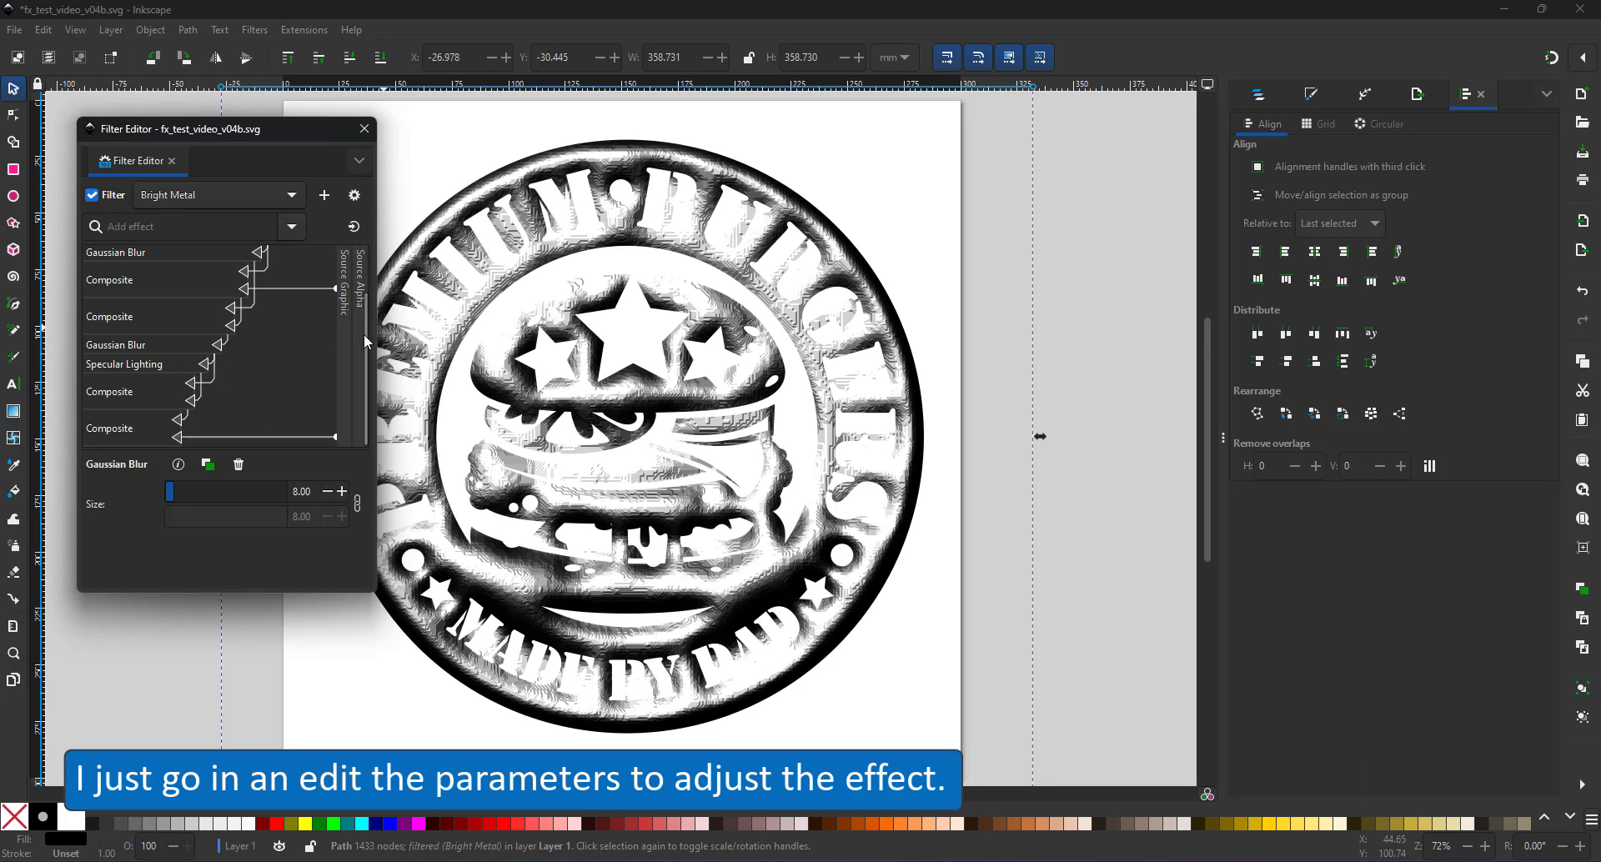
{"action": "left_click_drag", "start_coordinate": [367, 342], "coordinate": [365, 292]}
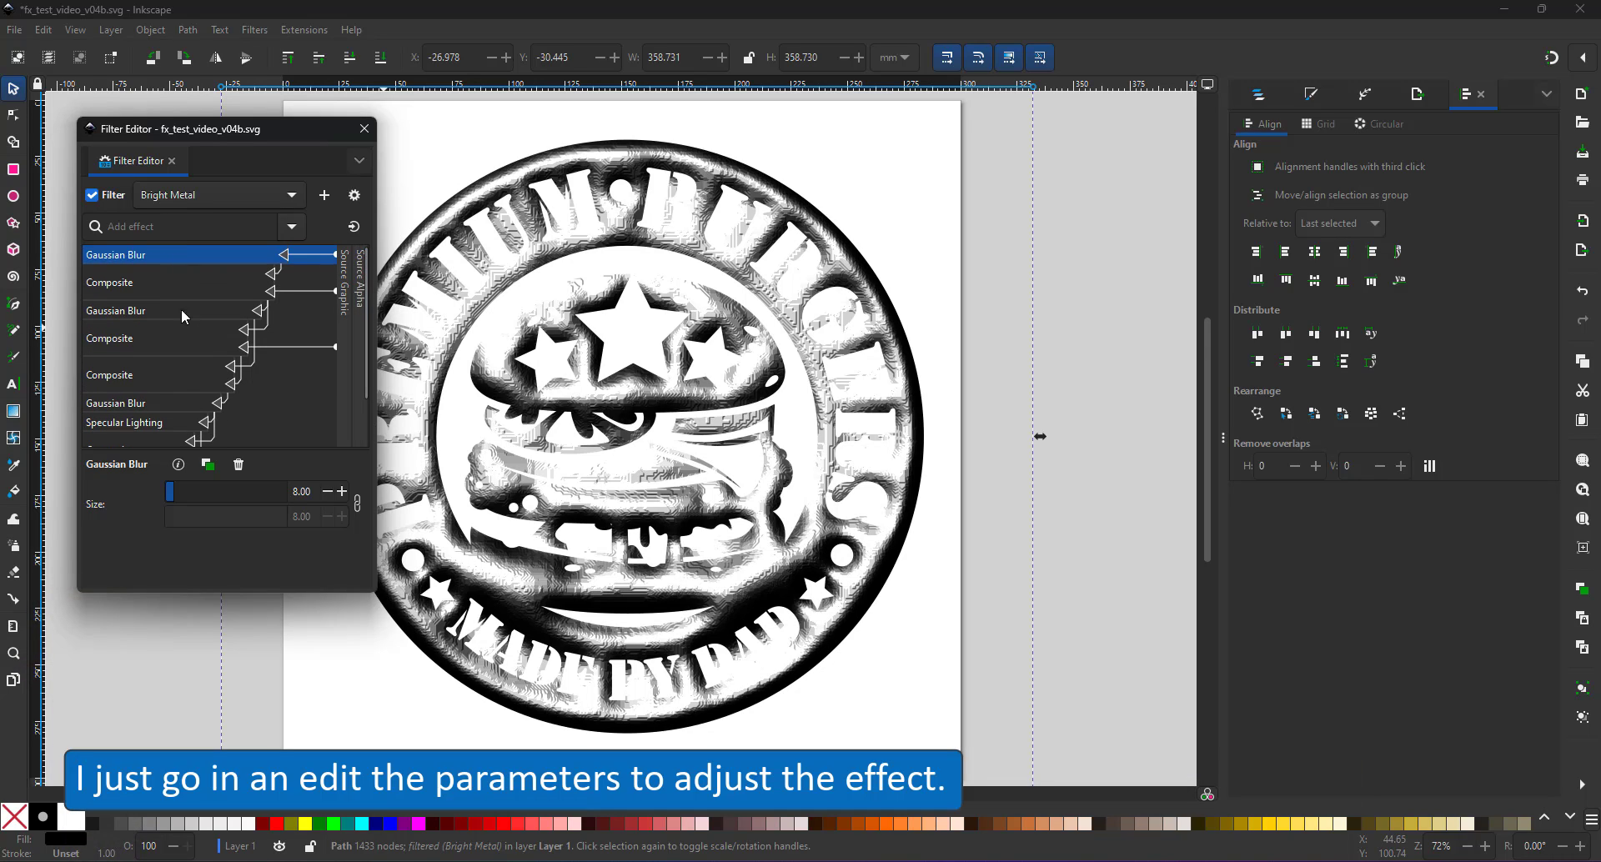
{"action": "left_click", "coordinate": [330, 492]}
{"action": "left_click", "coordinate": [334, 493]}
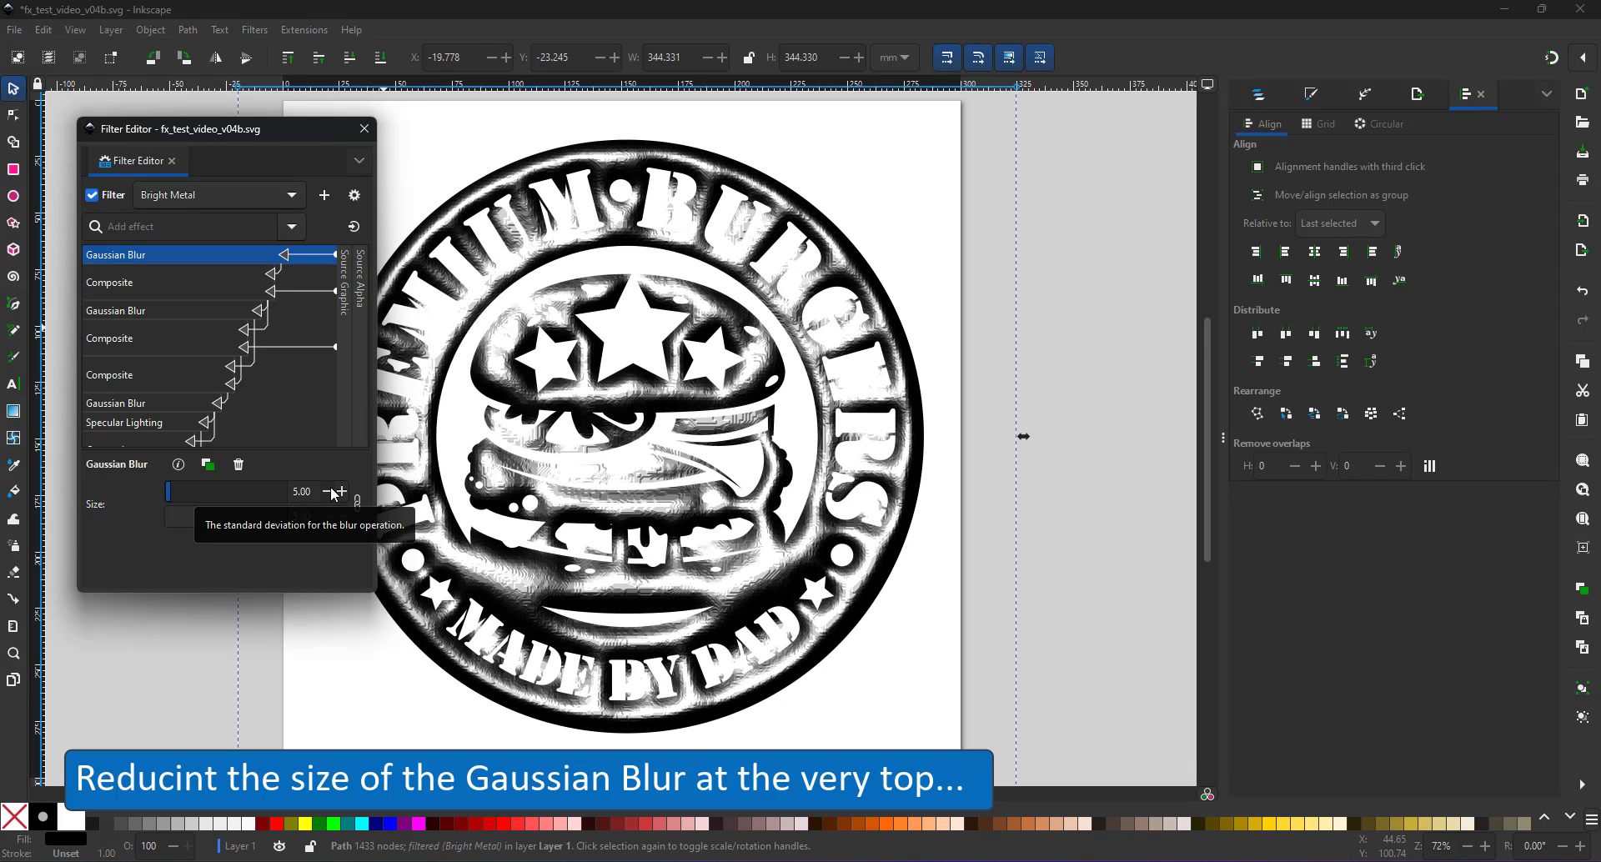
{"action": "left_click", "coordinate": [333, 492]}
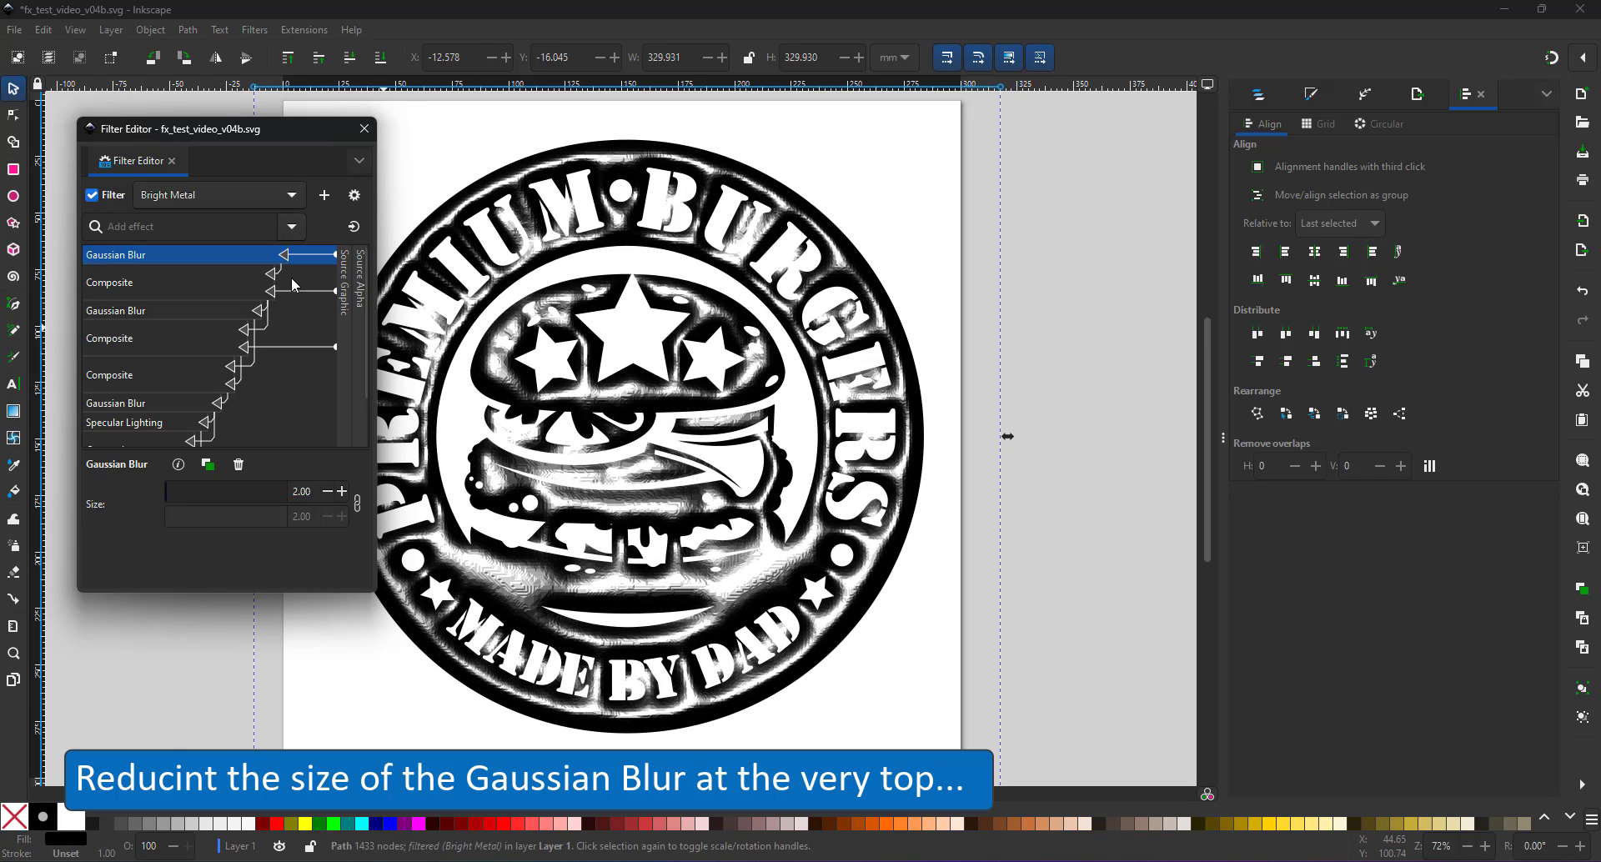
- Lower the Gaussian Blur above Specular Lighting to 1
{"action": "left_click", "coordinate": [140, 426]}
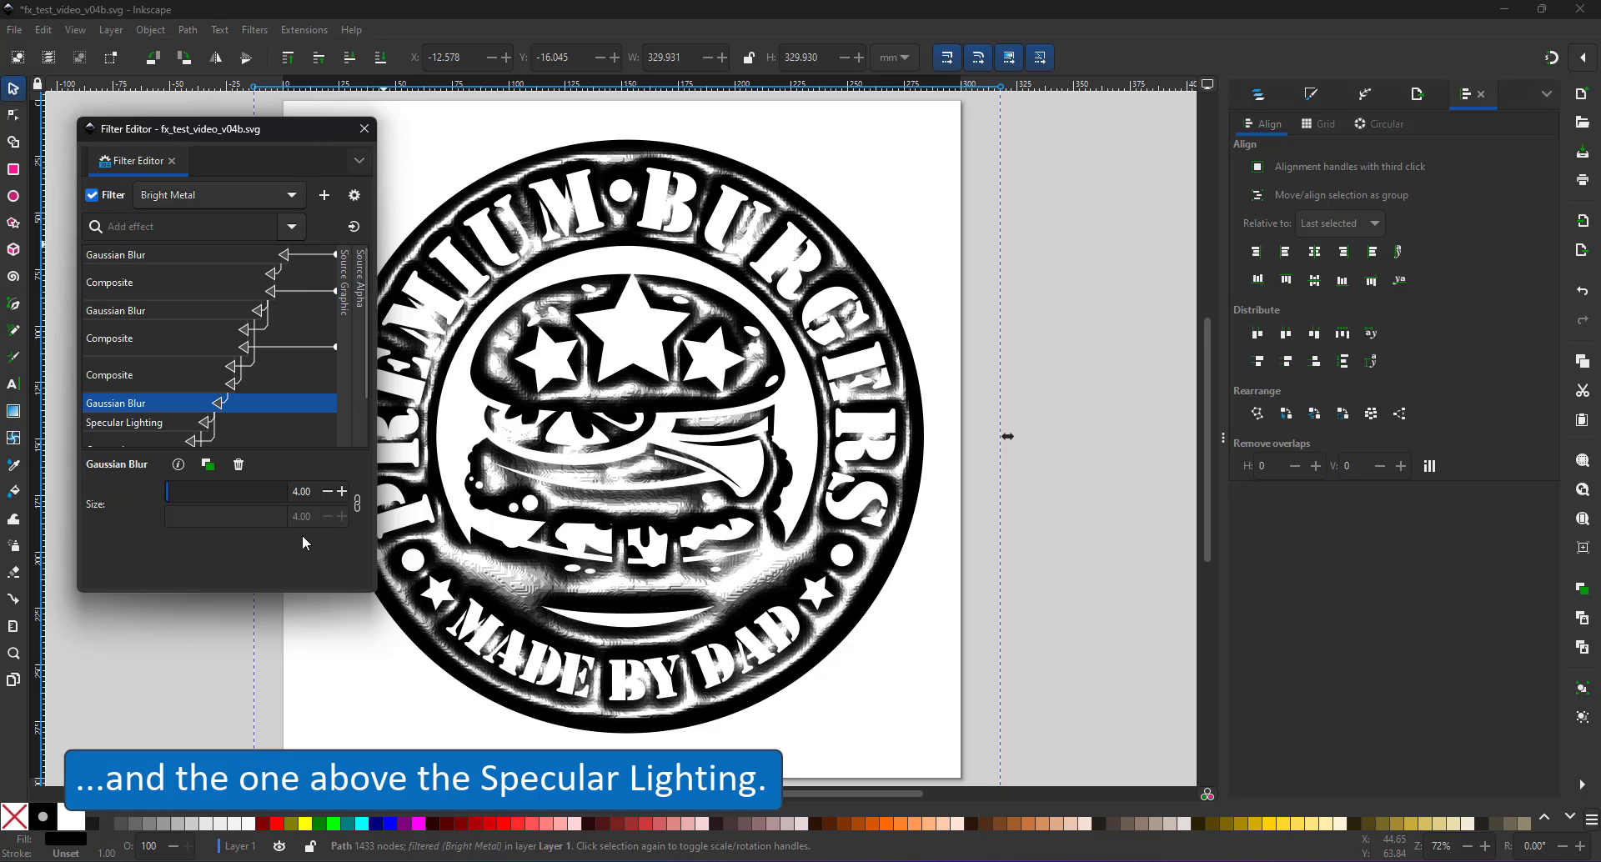
{"action": "left_click", "coordinate": [324, 493]}
{"action": "left_click", "coordinate": [325, 493]}
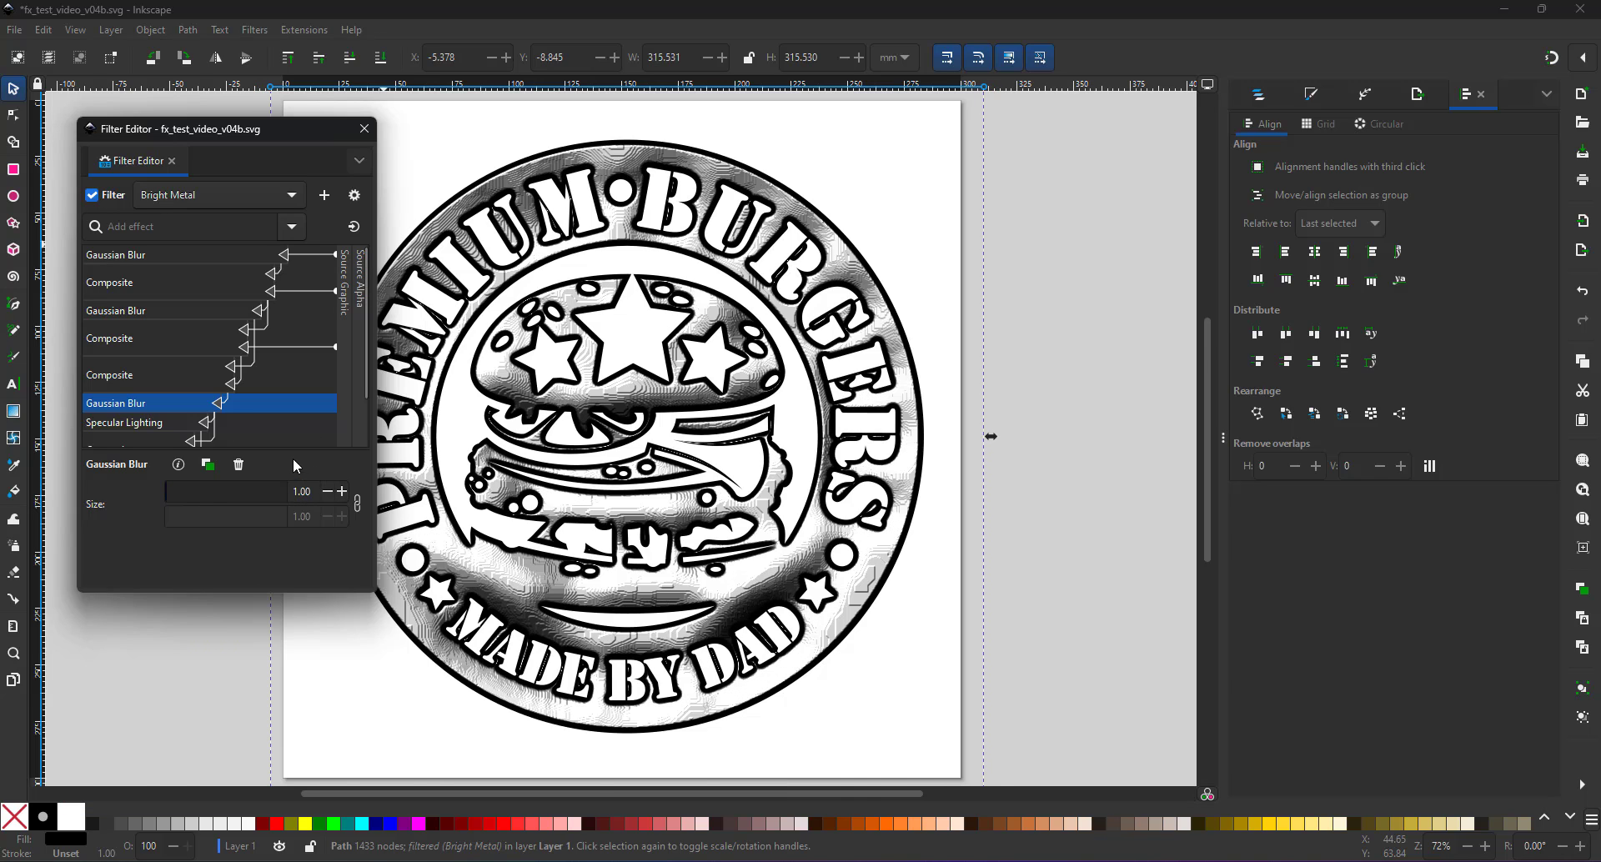
- Set the lower blur to 1.5 and tint the Specular Lighting colour pale cyan (c1e0e7)
{"action": "type", "text": "1.5"}
{"action": "key", "text": "Return"}
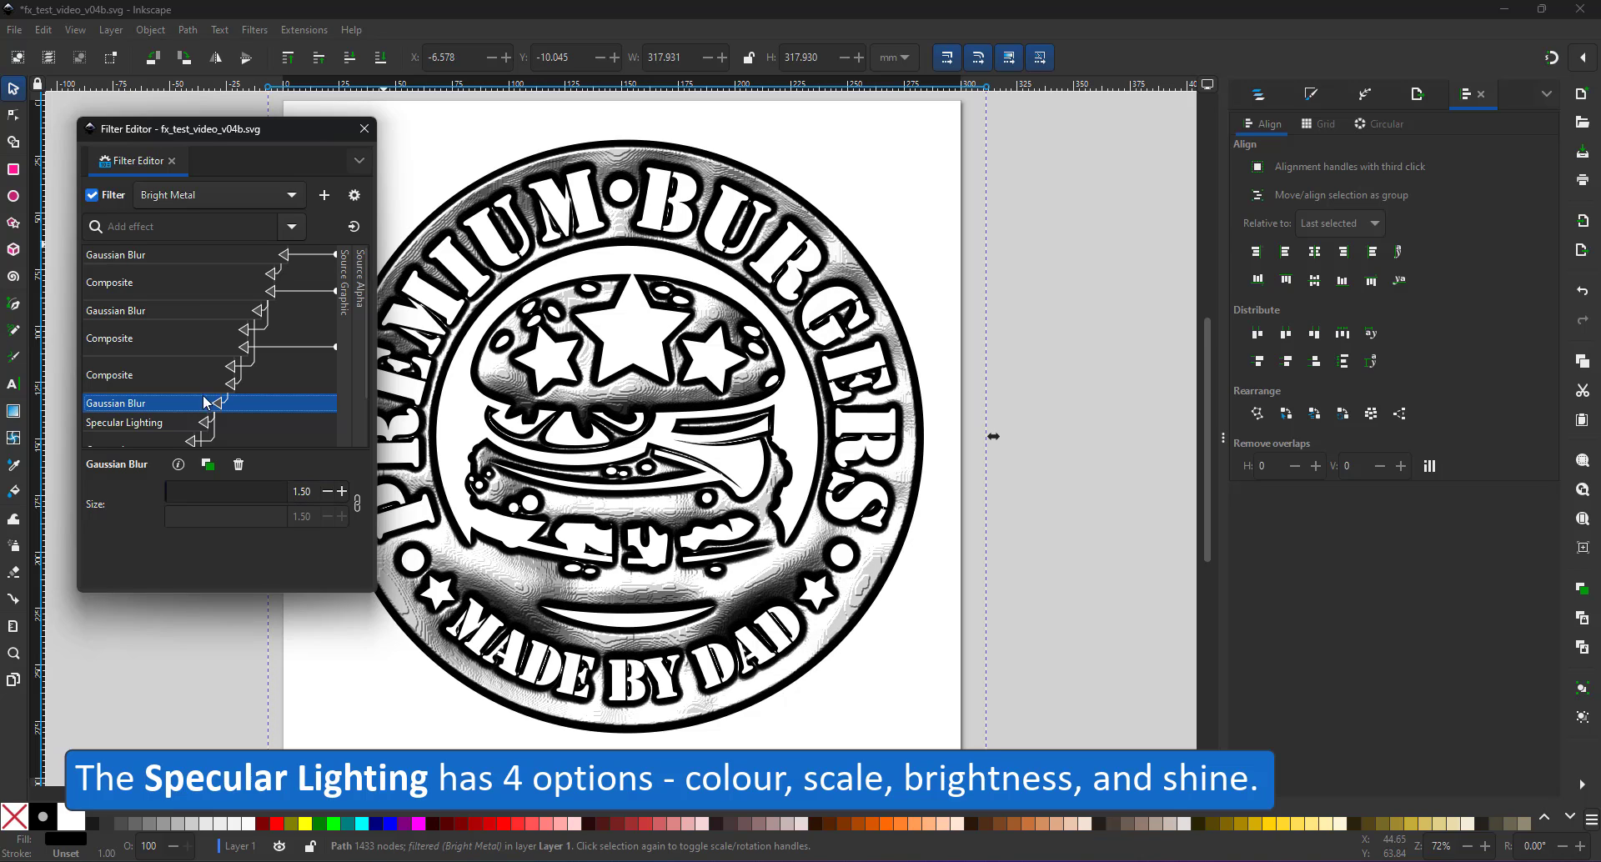
{"action": "left_click", "coordinate": [158, 423]}
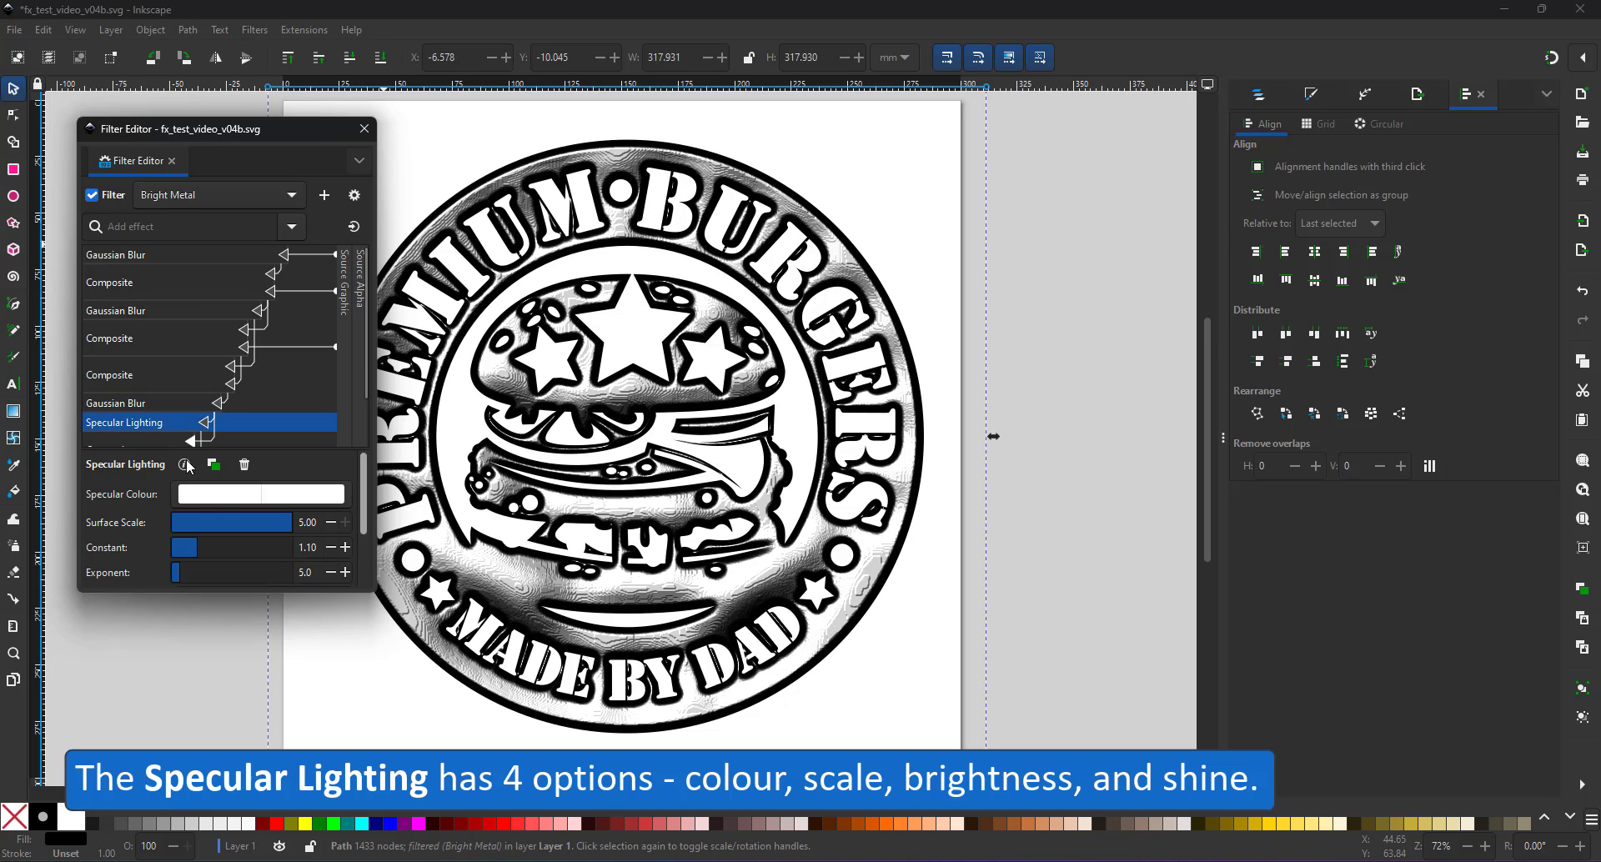
{"action": "left_click", "coordinate": [242, 497]}
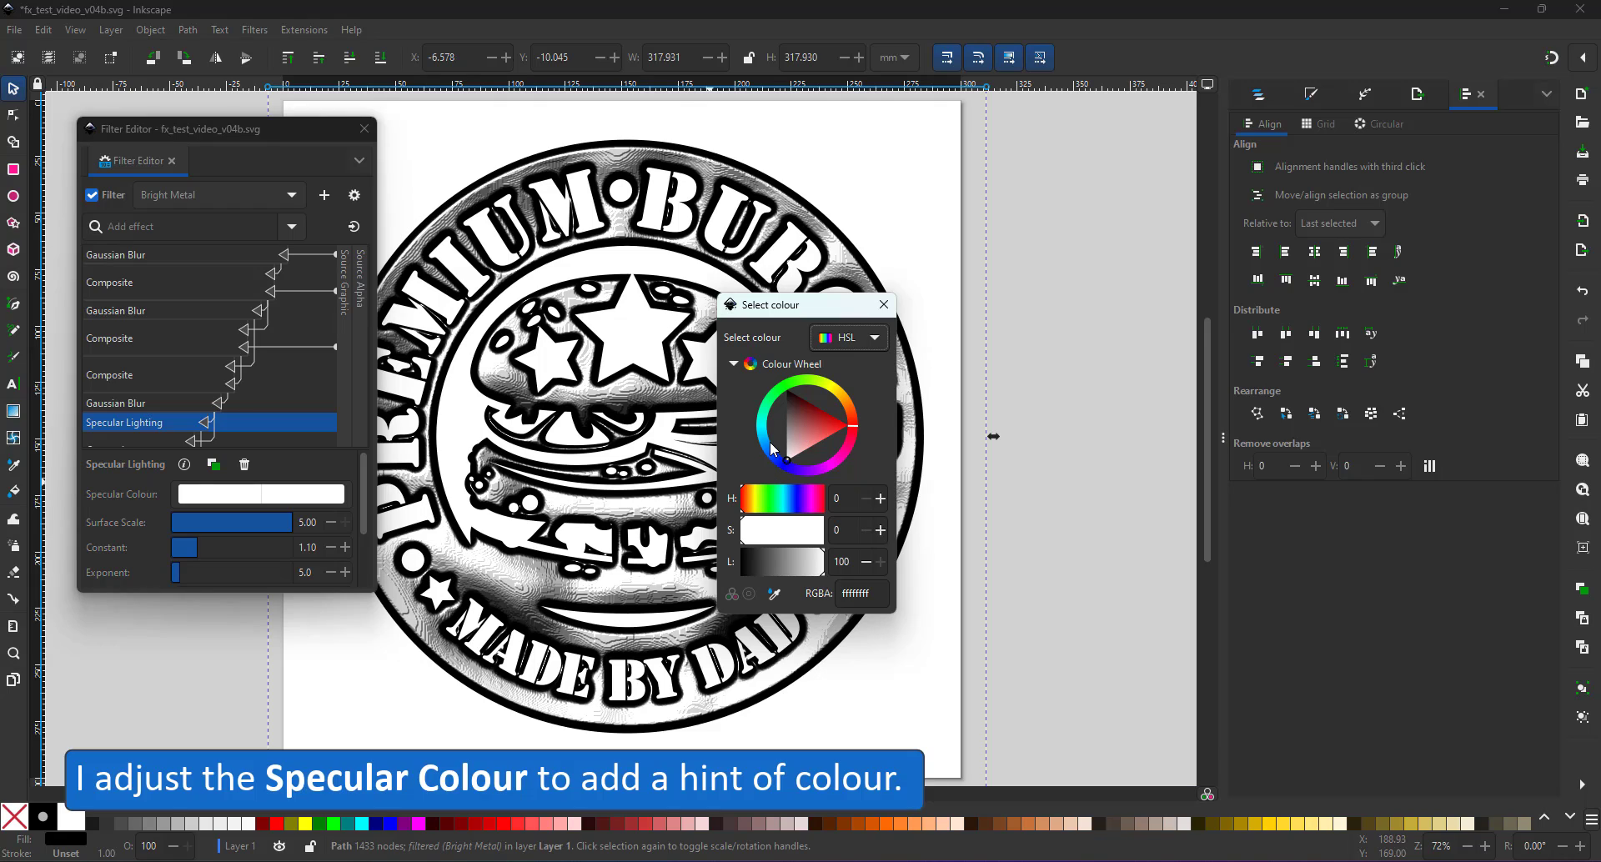
{"action": "mouse_move", "coordinate": [782, 464]}
{"action": "left_mouse_down"}
{"action": "mouse_move", "coordinate": [762, 442]}
{"action": "mouse_move", "coordinate": [816, 403]}
{"action": "left_mouse_up"}
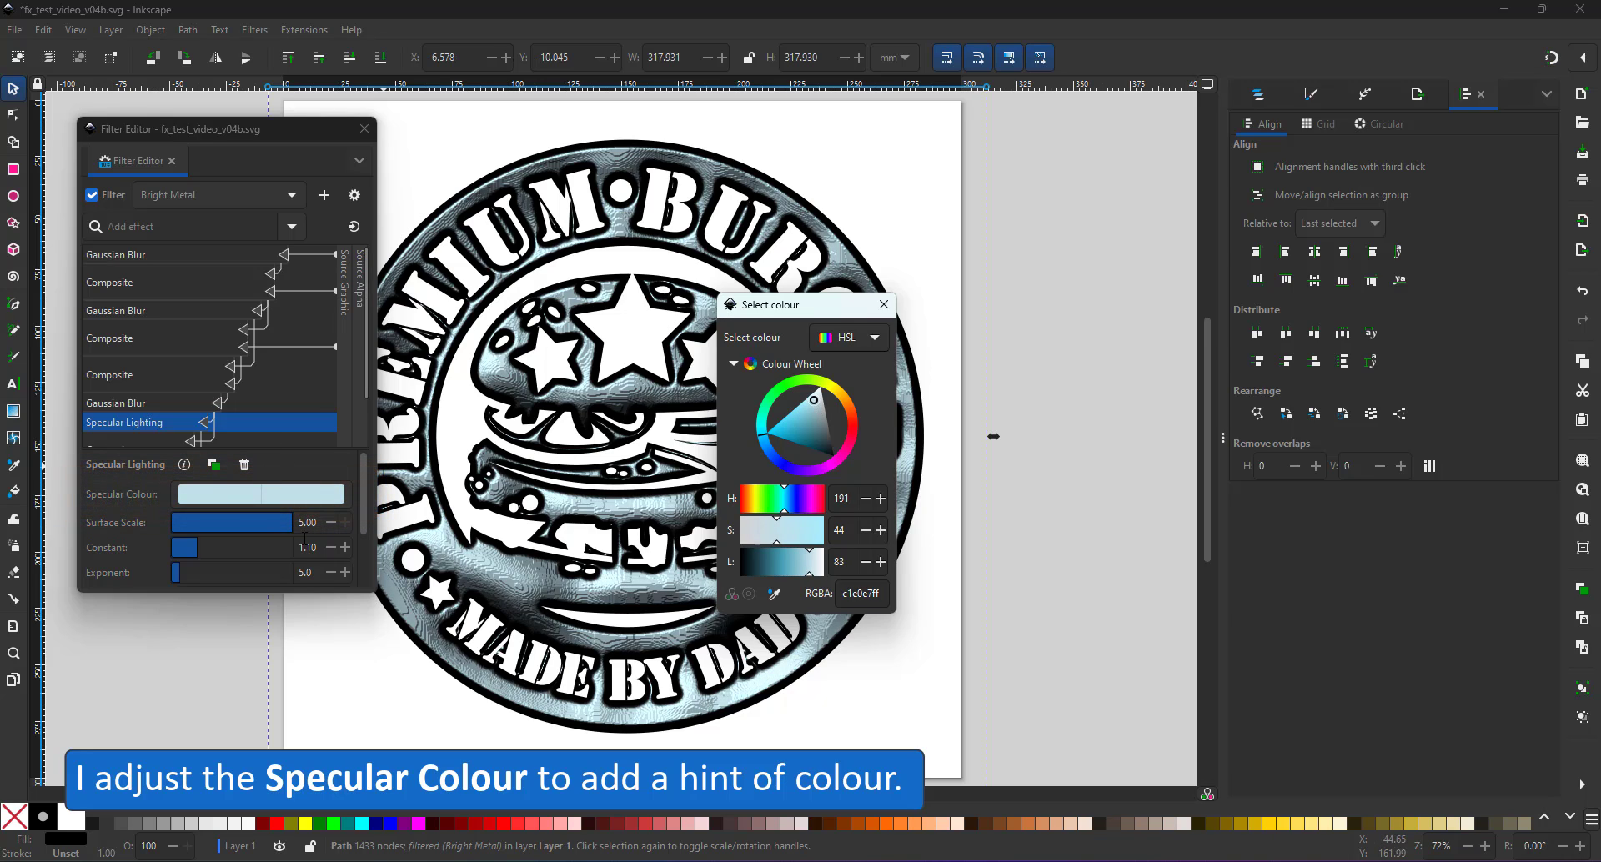
- Set Specular Lighting Surface Scale to 1.69, Constant to 1.00 and Exponent to 20
{"action": "left_click", "coordinate": [249, 523]}
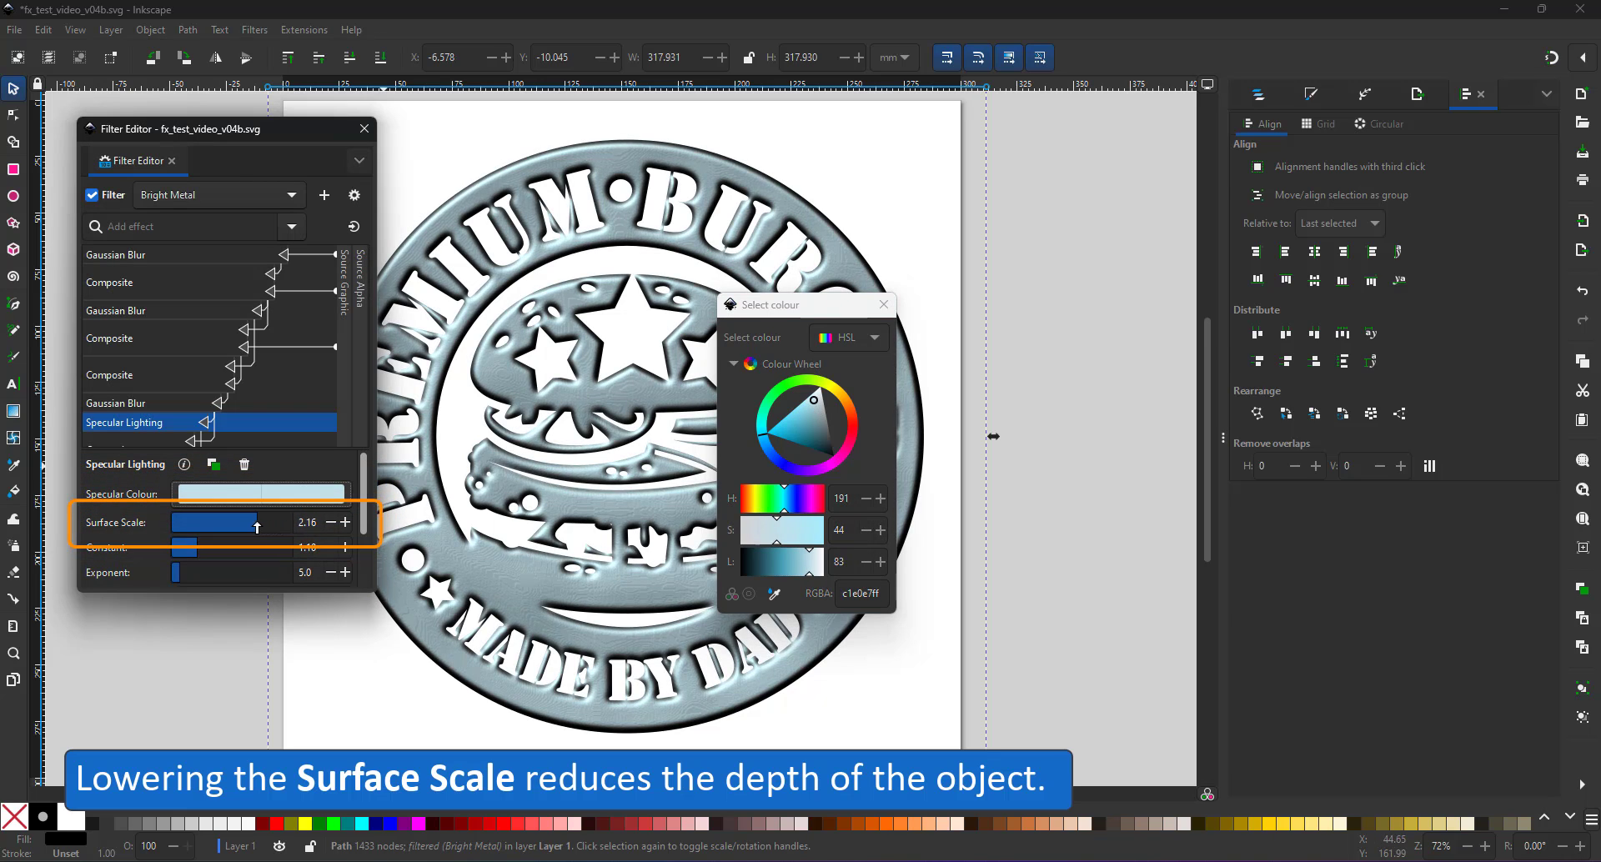
{"action": "left_click_drag", "start_coordinate": [248, 522], "coordinate": [253, 522]}
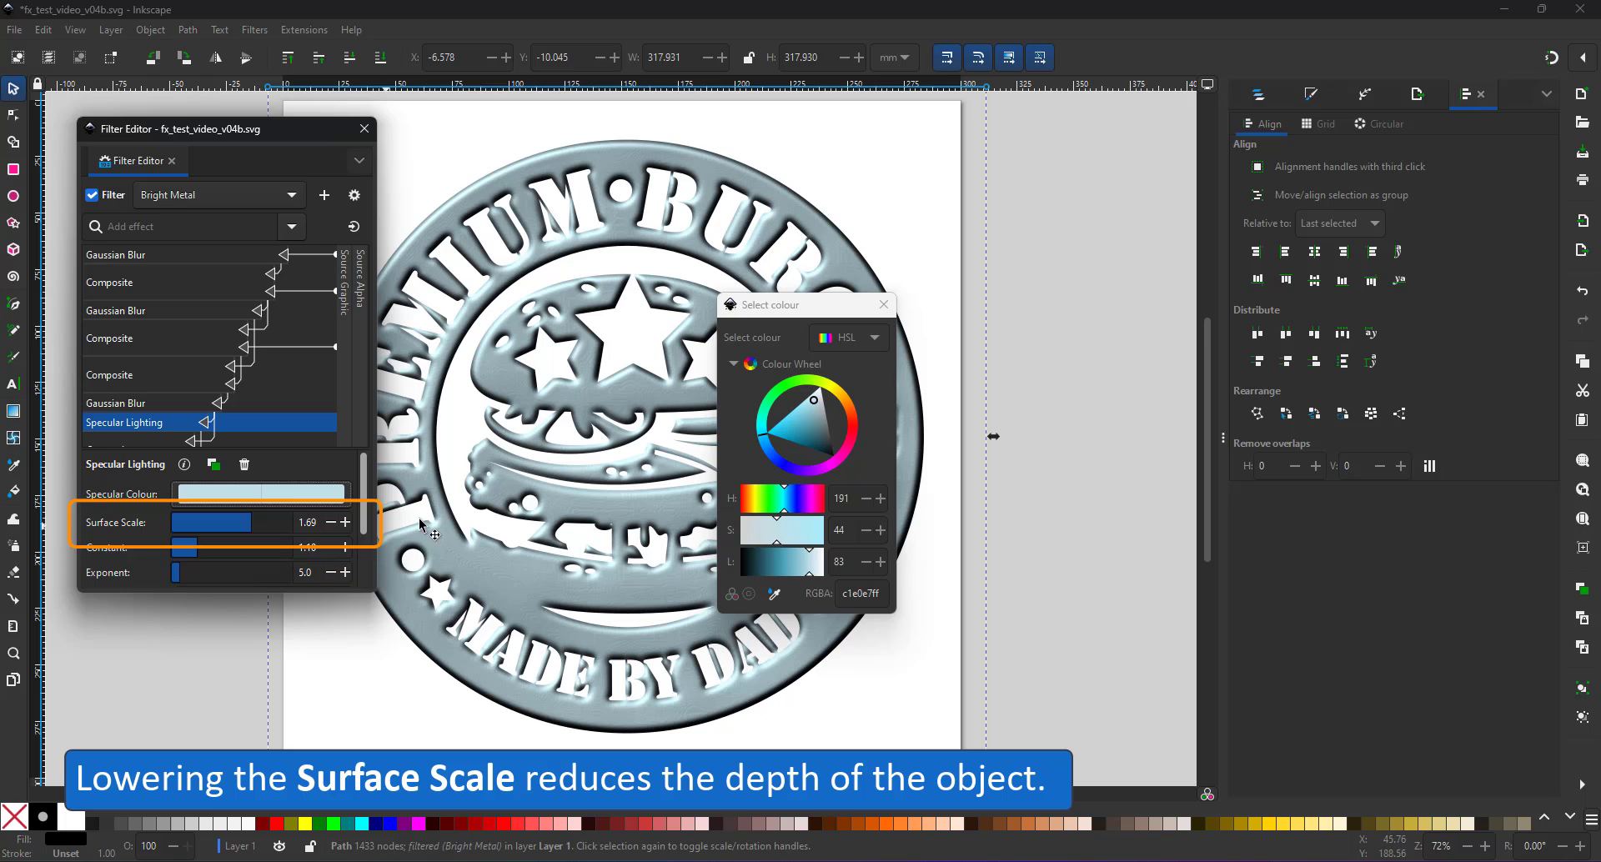
{"action": "left_click", "coordinate": [198, 548]}
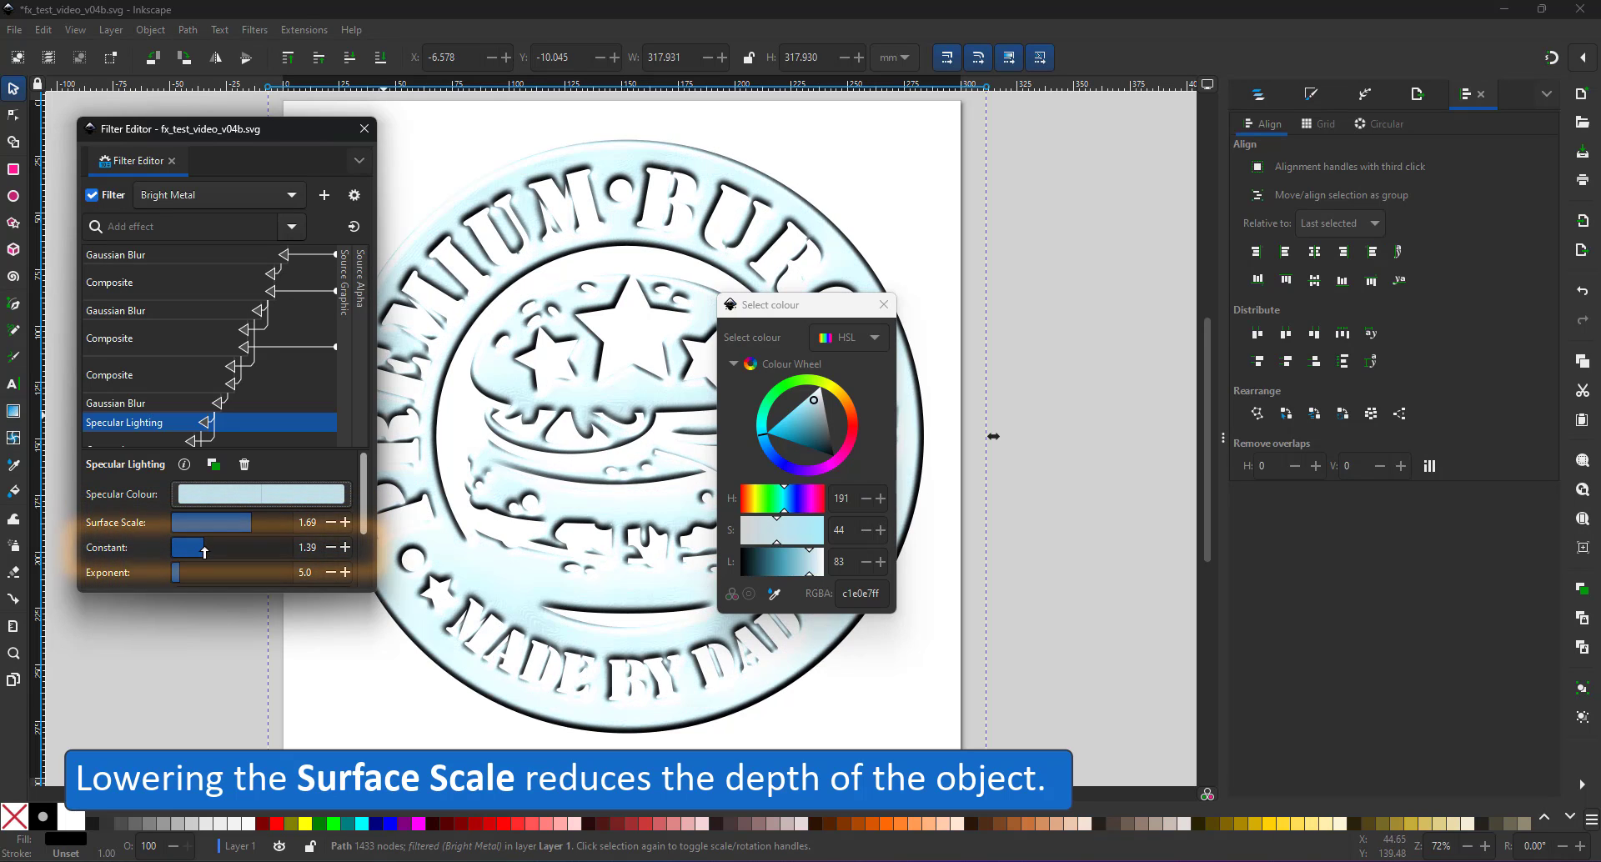
{"action": "left_click_drag", "start_coordinate": [198, 552], "coordinate": [309, 550]}
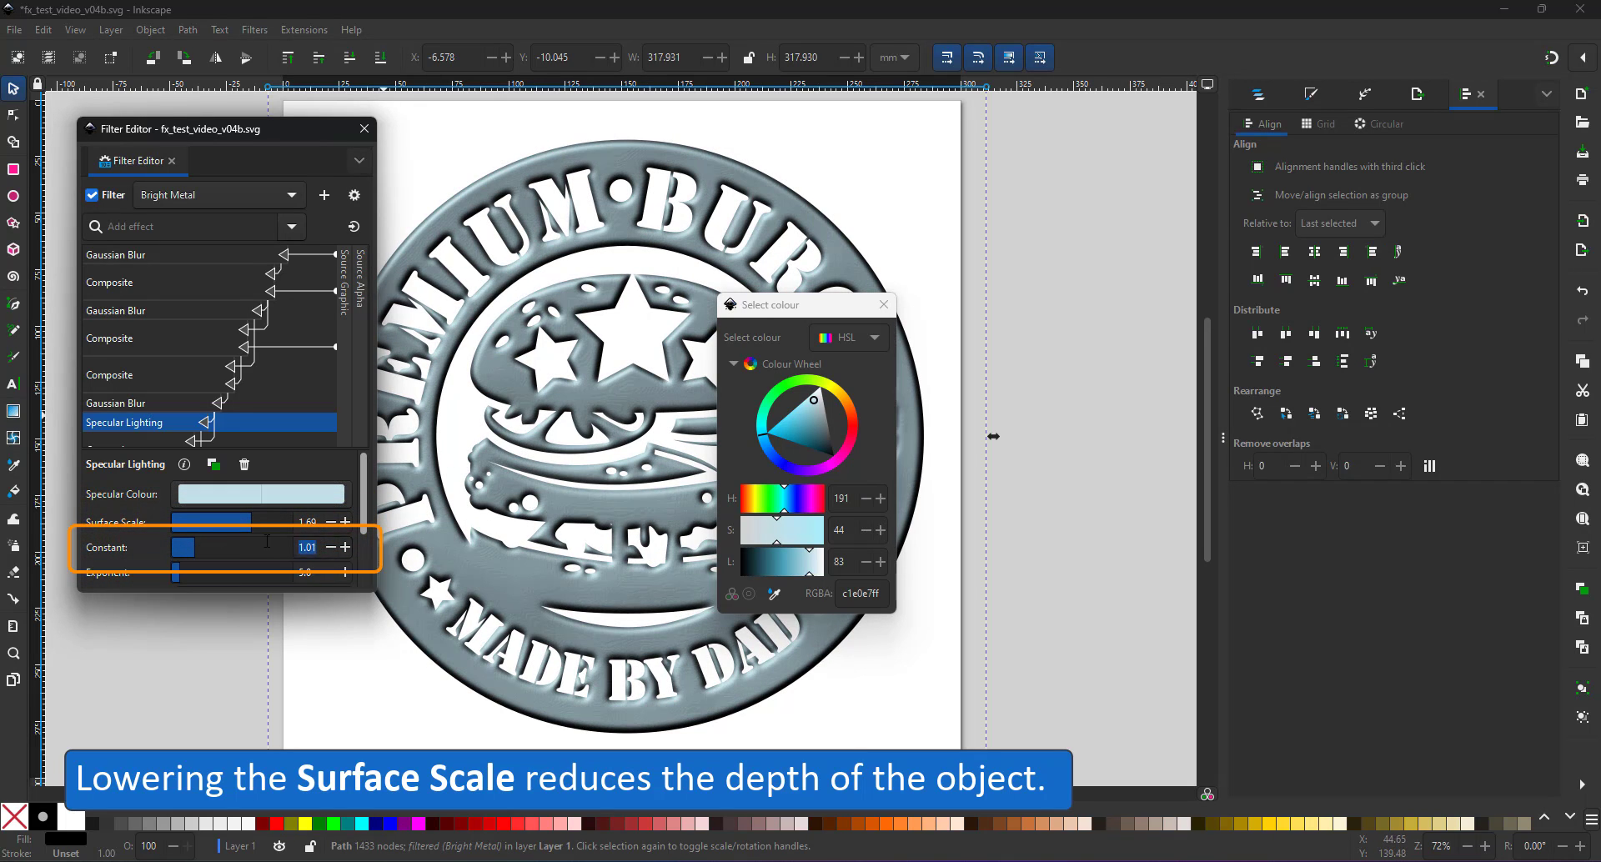
{"action": "type", "text": "2"}
{"action": "key", "text": "Return"}
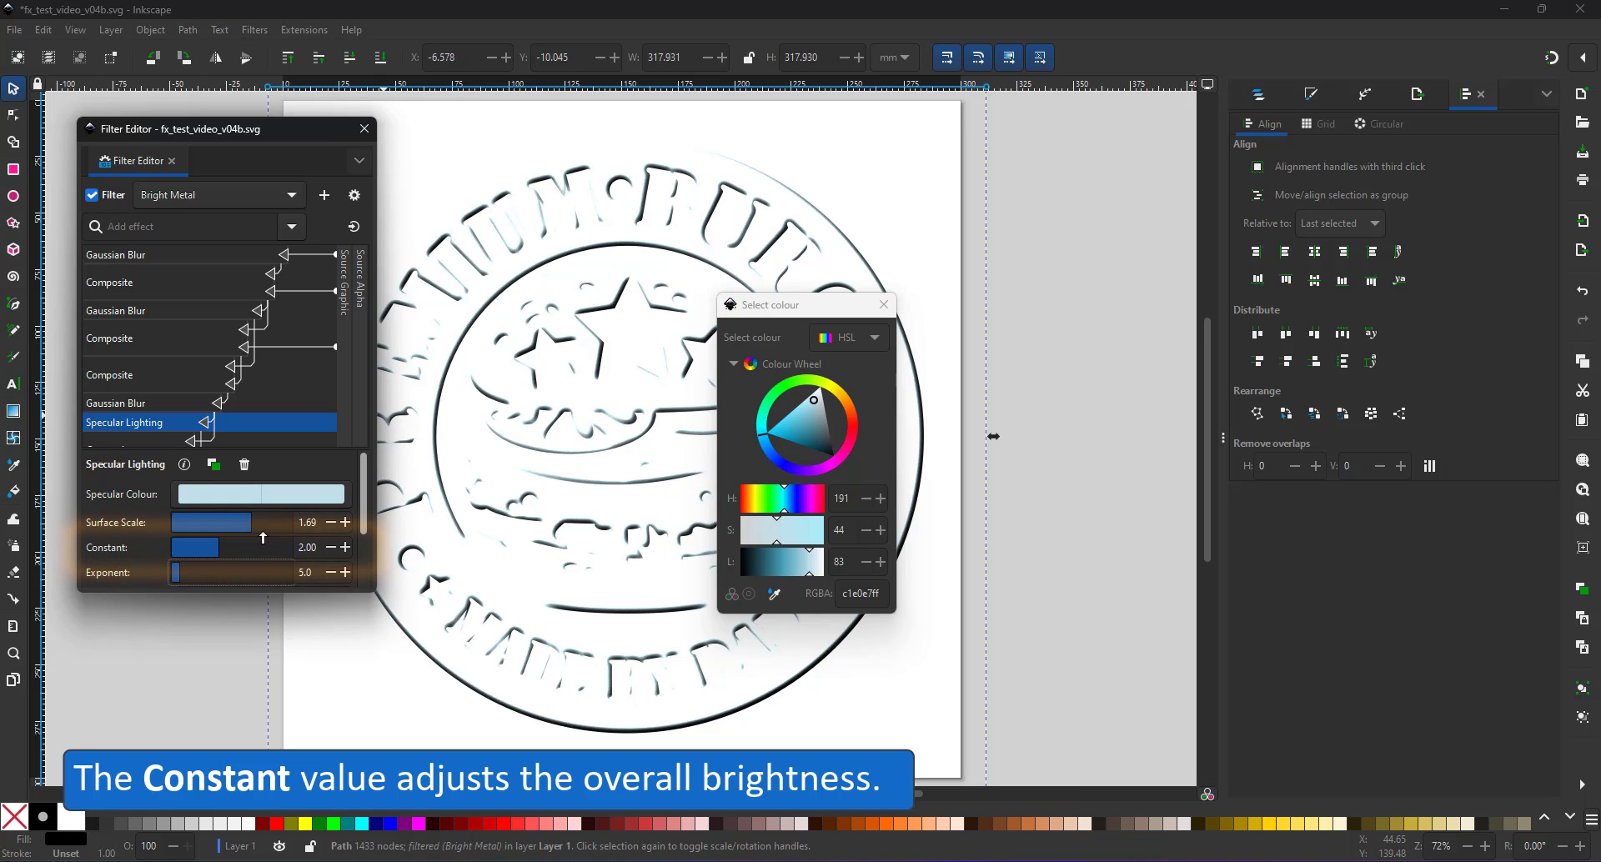
{"action": "type", "text": "1"}
{"action": "key", "text": "Return"}
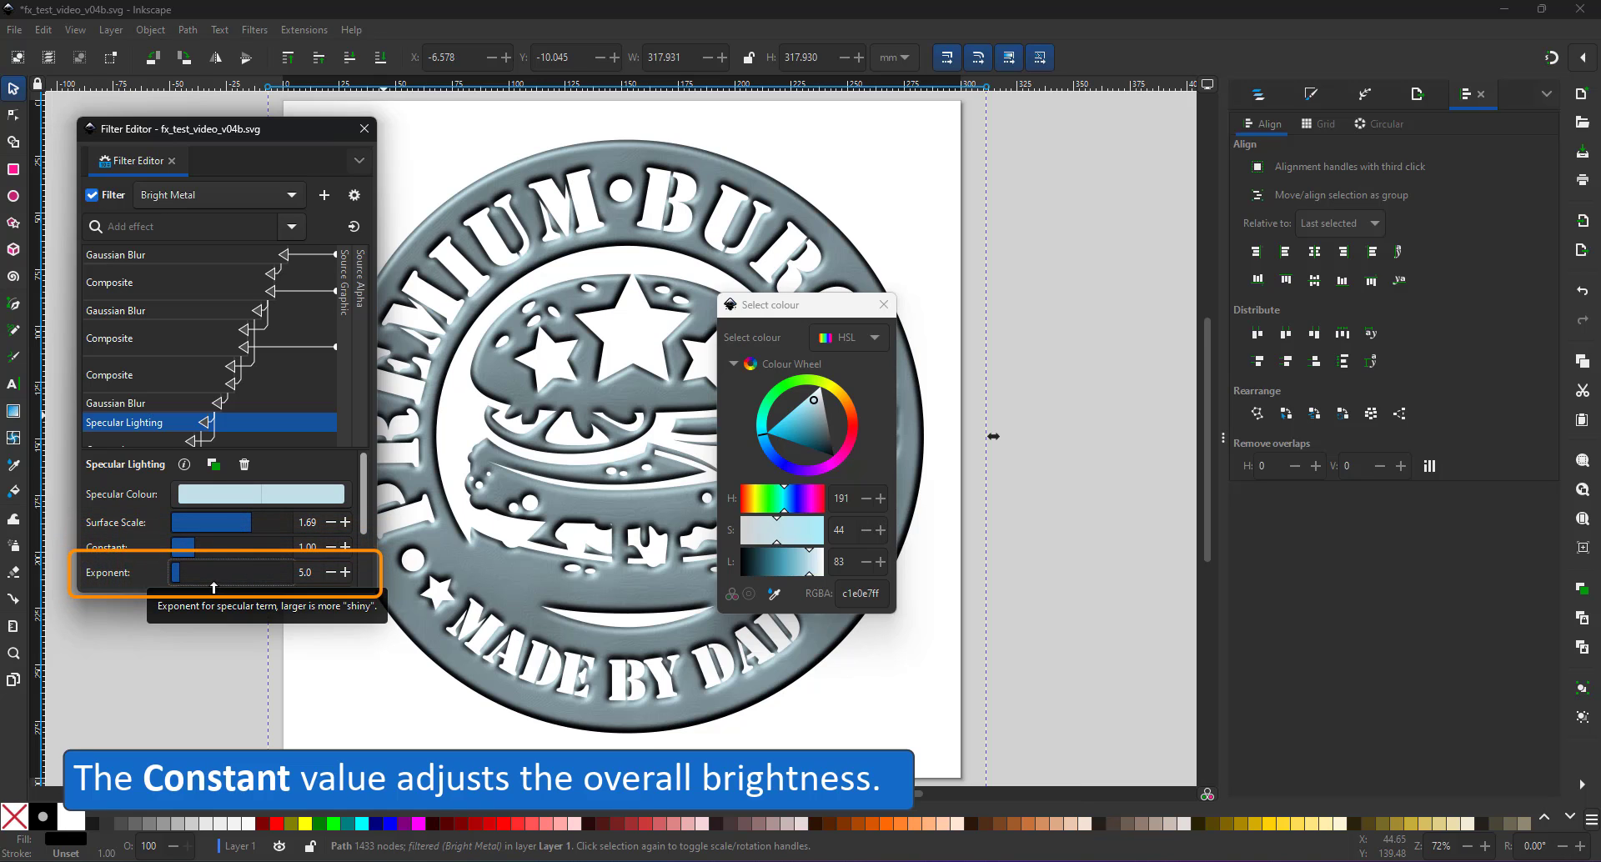
{"action": "left_click_drag", "start_coordinate": [180, 576], "coordinate": [213, 581]}
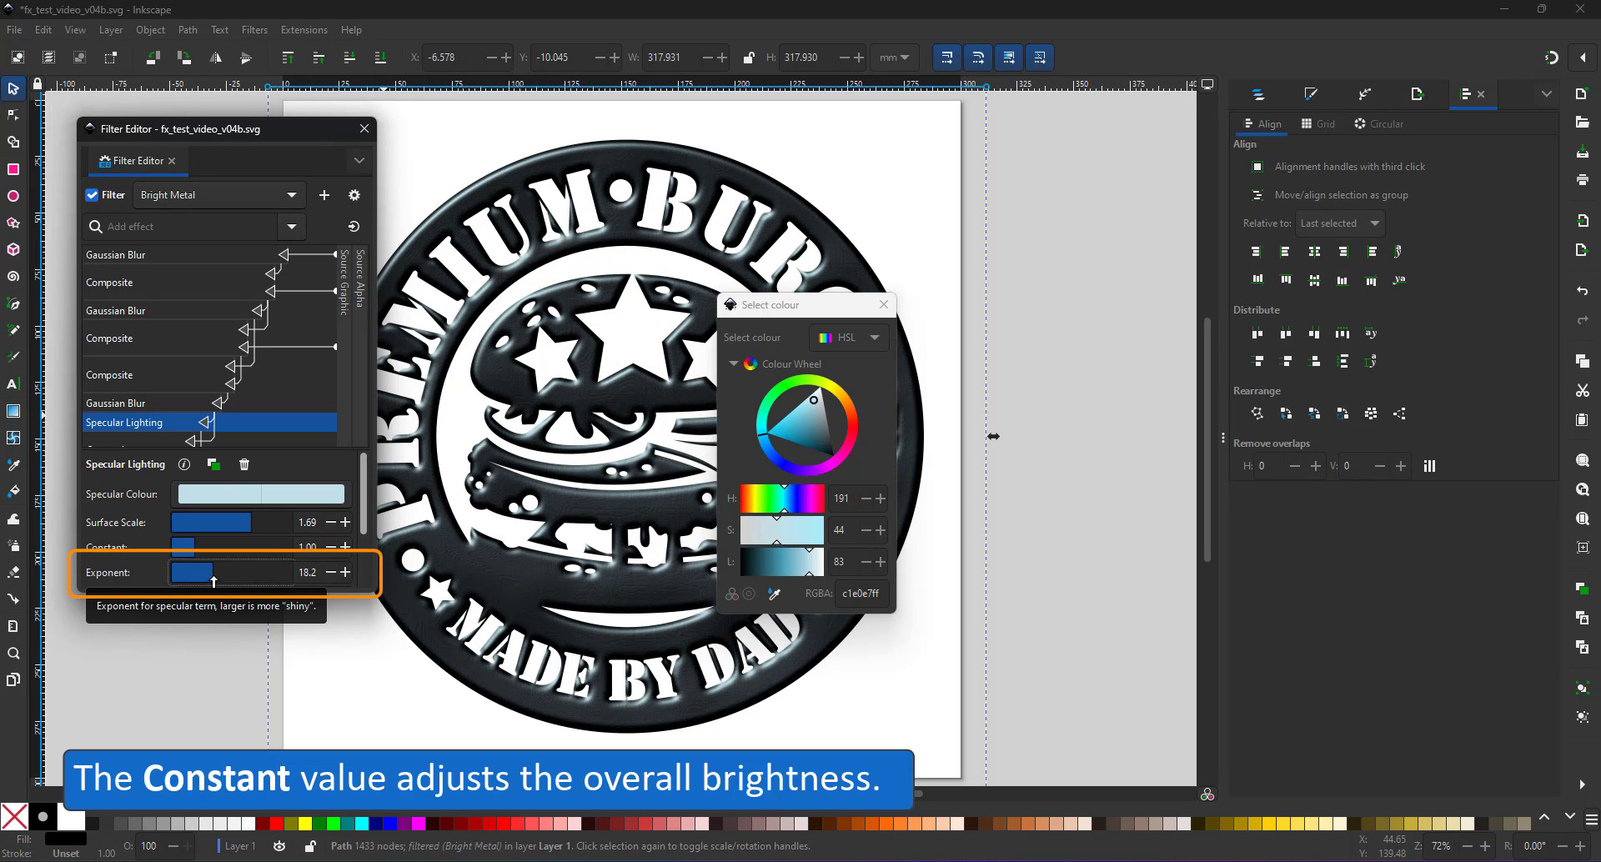
{"action": "left_click_drag", "start_coordinate": [214, 581], "coordinate": [239, 570]}
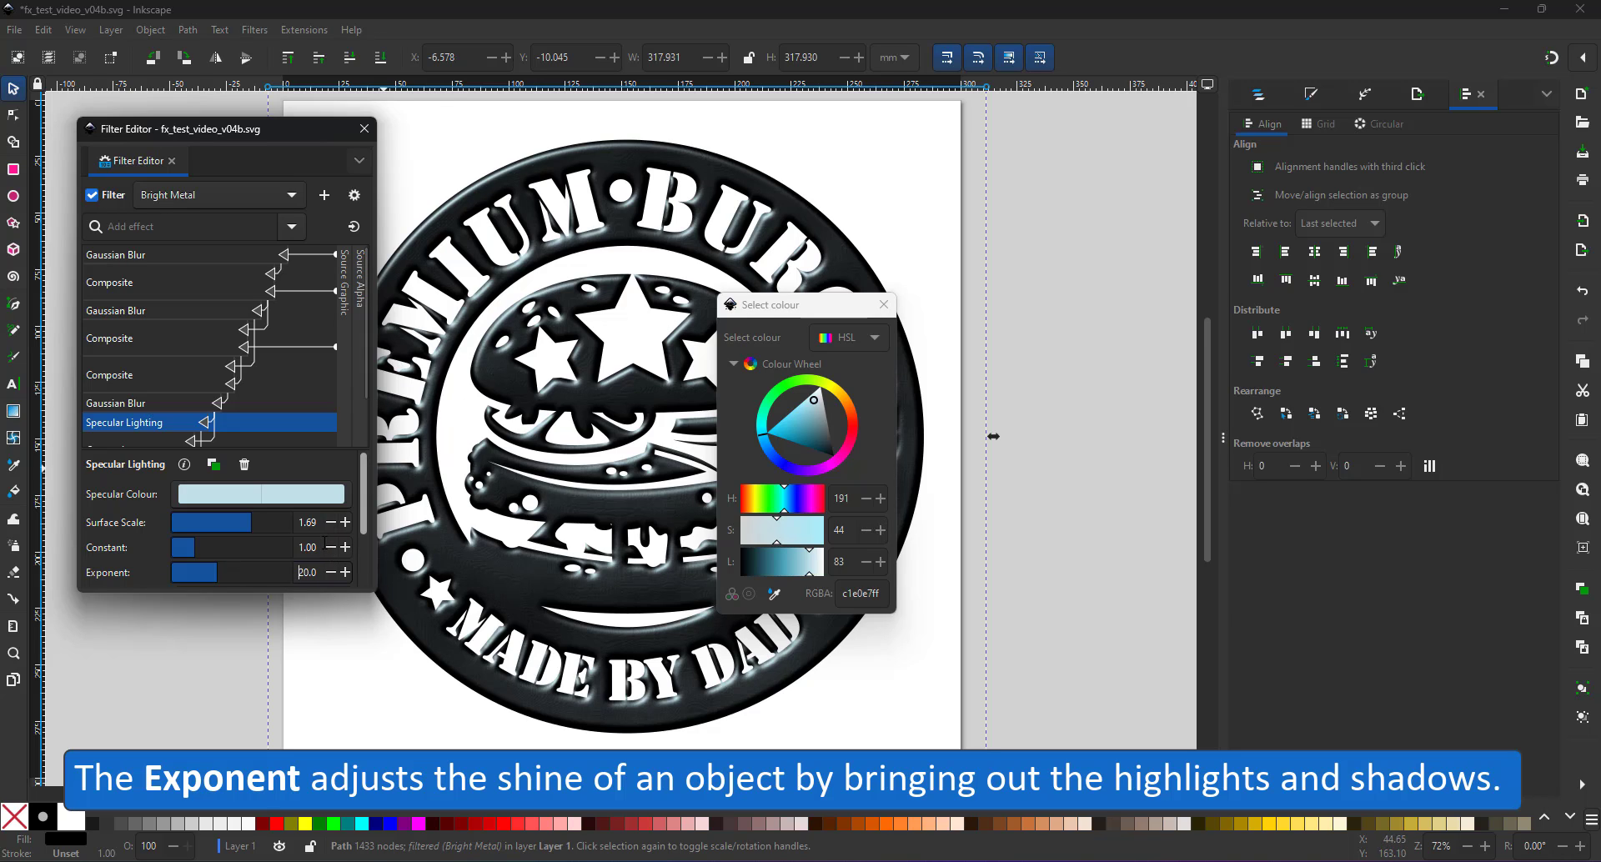
- Change the badge fill to a linear gradient with four extra stops, one lightened to grey
{"action": "left_click", "coordinate": [884, 304]}
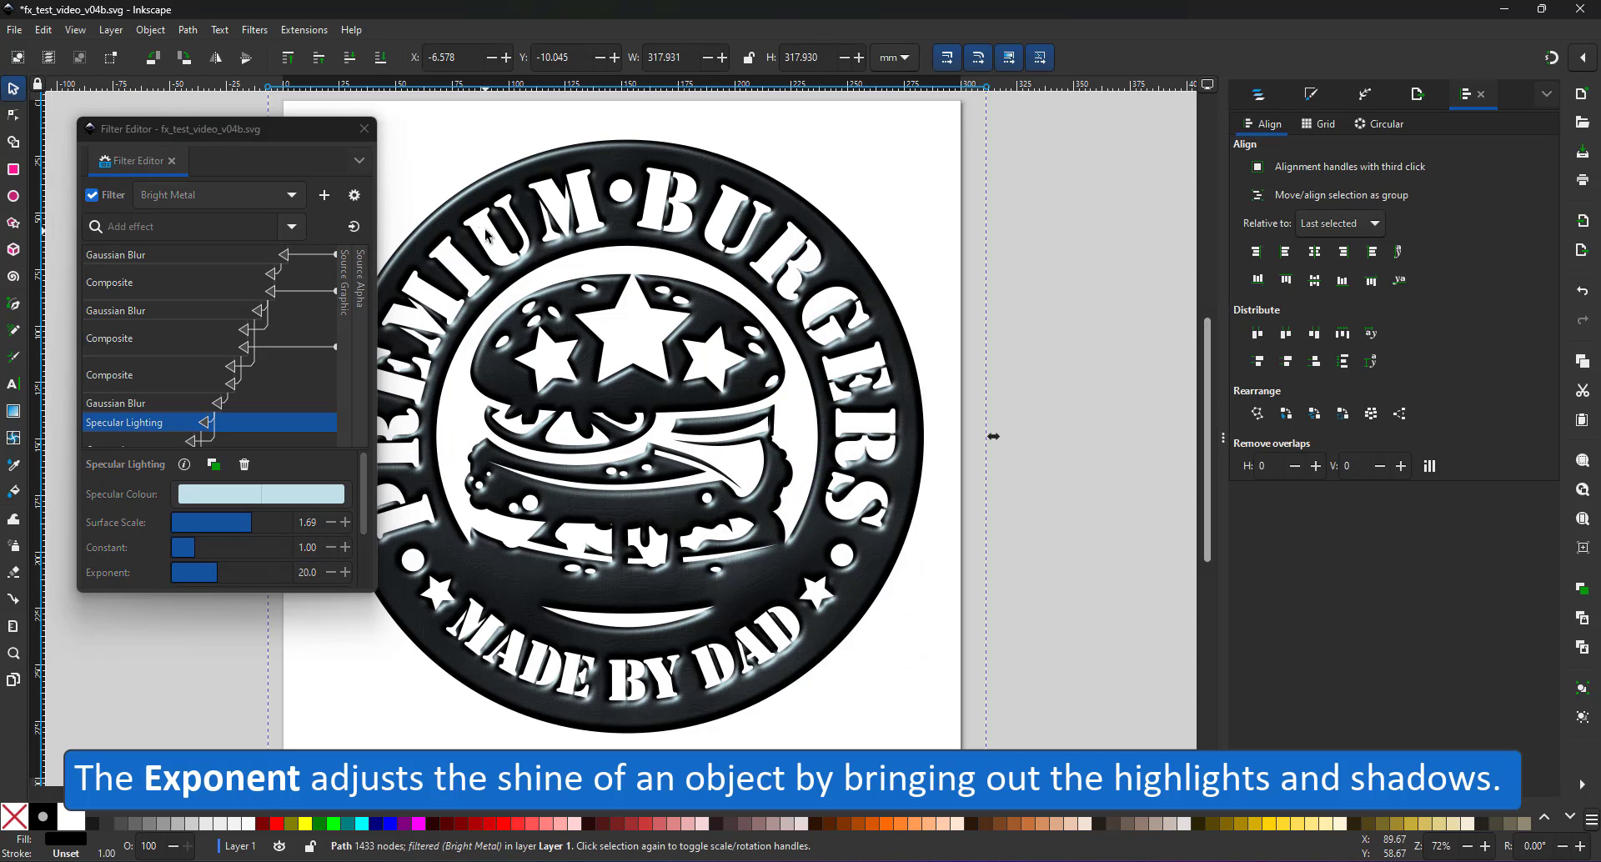
{"action": "left_click", "coordinate": [365, 129]}
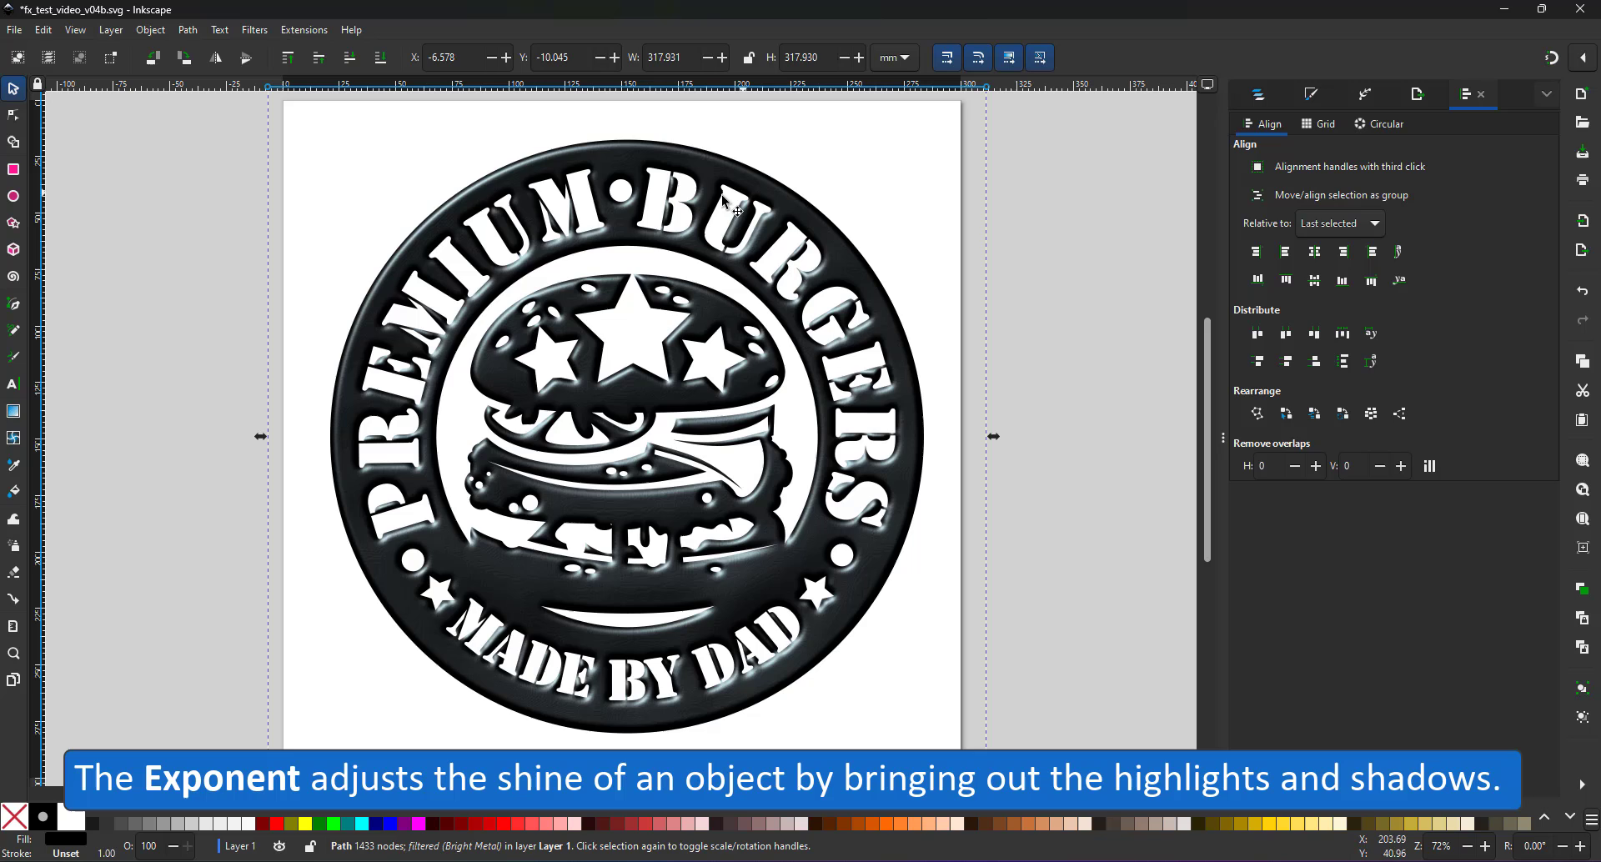
{"action": "left_click", "coordinate": [1312, 94]}
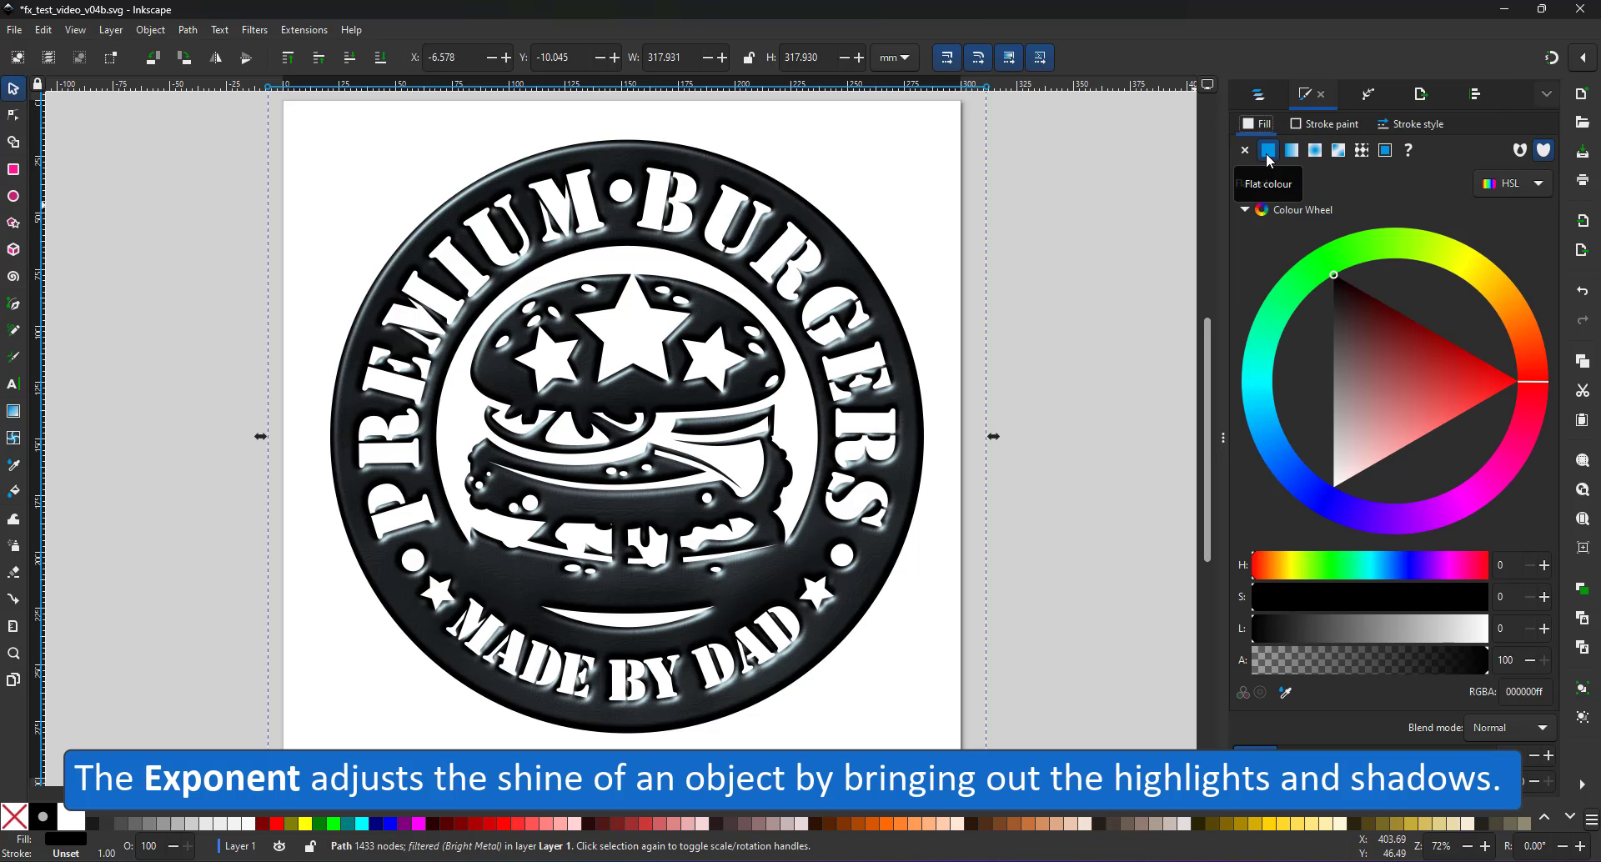
{"action": "left_click", "coordinate": [1291, 150]}
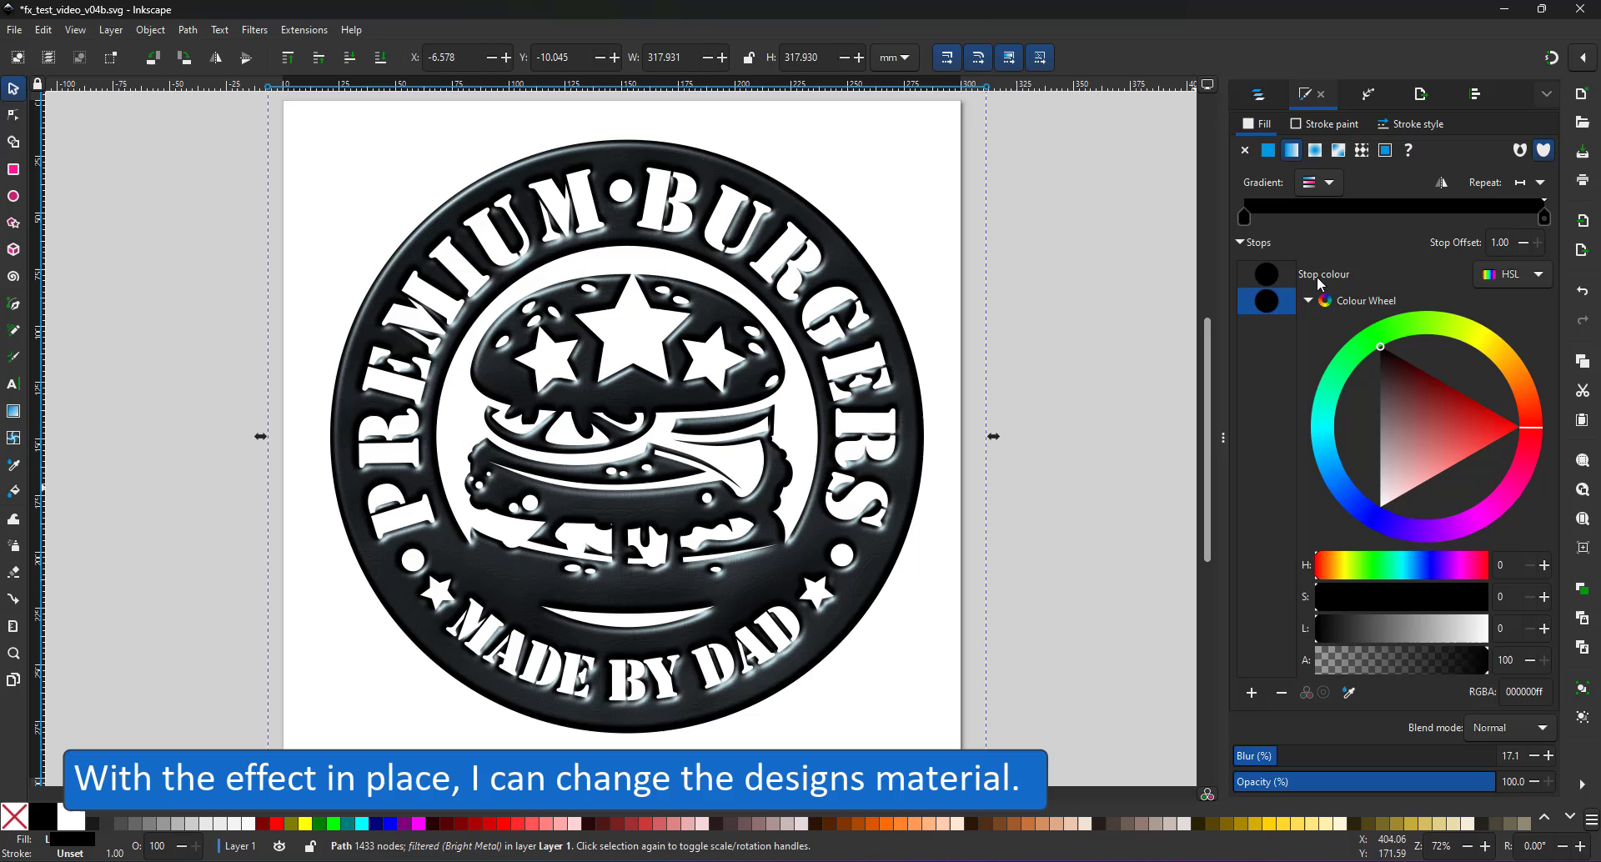
{"action": "double_click", "coordinate": [1273, 215]}
{"action": "double_click", "coordinate": [1320, 215]}
{"action": "double_click", "coordinate": [1442, 216]}
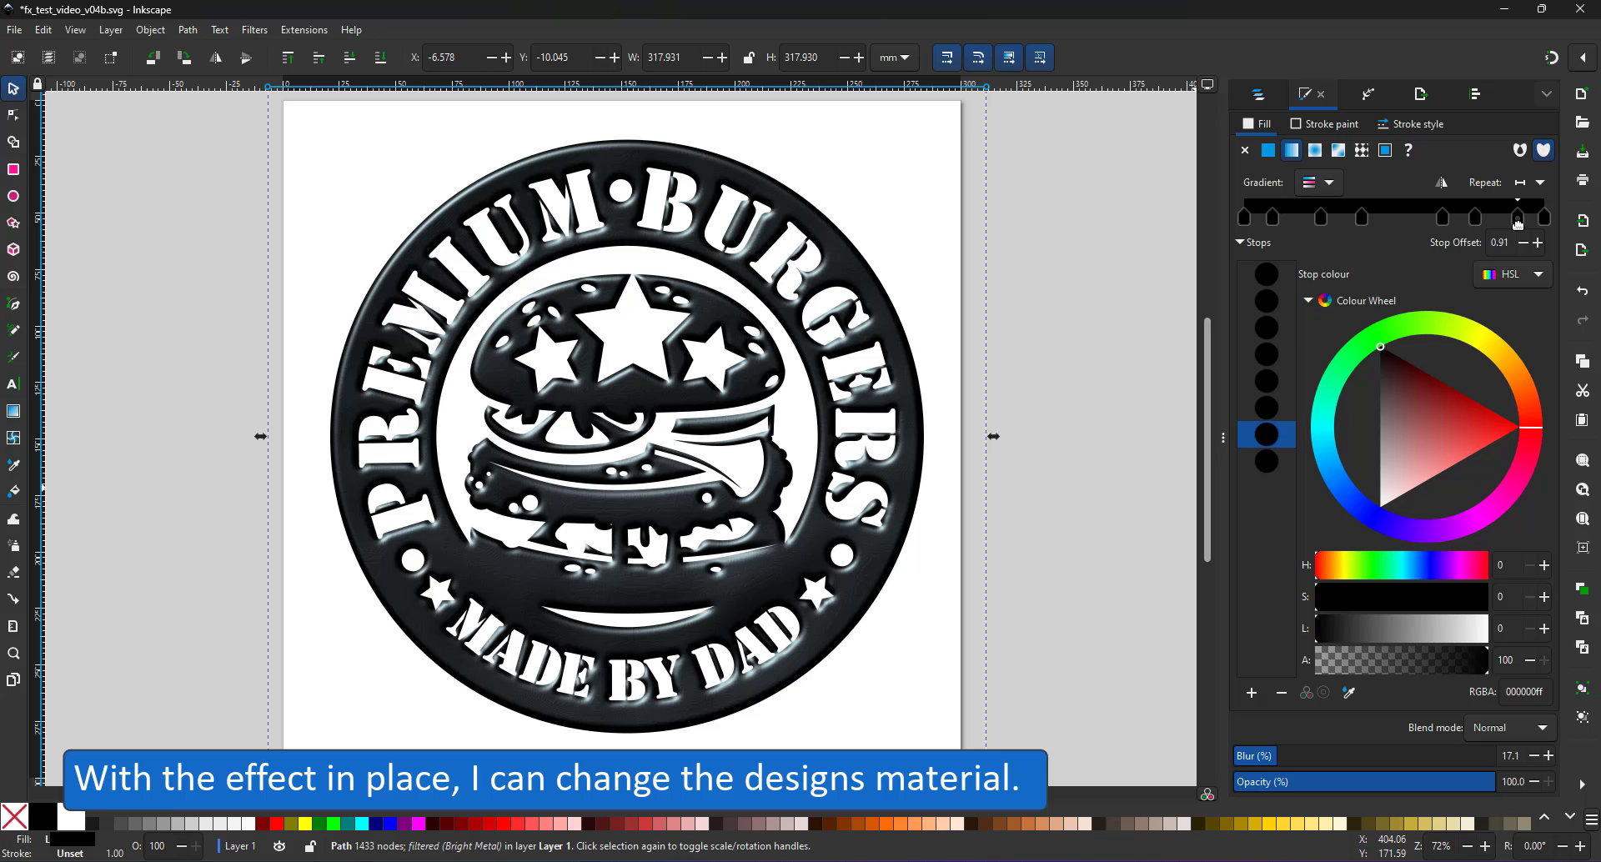
{"action": "double_click", "coordinate": [1523, 215]}
{"action": "left_click_drag", "start_coordinate": [1390, 355], "coordinate": [1359, 405]}
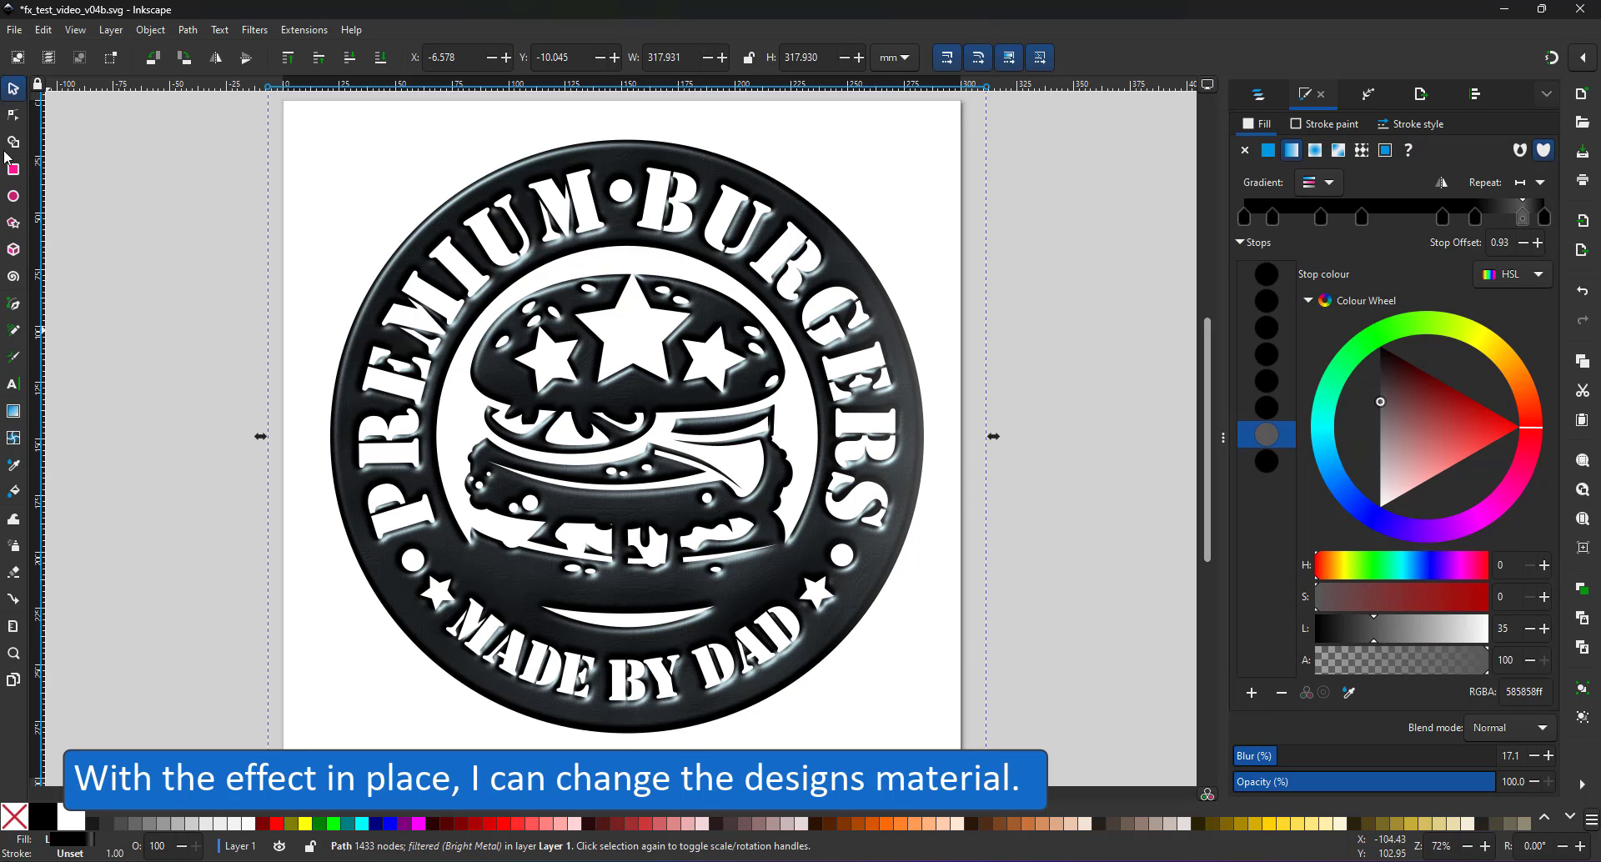
- Angle the badge gradient diagonally across the badge from the top left
{"action": "left_click", "coordinate": [13, 114]}
{"action": "key", "text": "g"}
{"action": "mouse_move", "coordinate": [986, 436]}
{"action": "left_mouse_down"}
{"action": "mouse_move", "coordinate": [832, 679]}
{"action": "mouse_move", "coordinate": [807, 678]}
{"action": "left_mouse_up"}
{"action": "left_click", "coordinate": [776, 640]}
{"action": "left_click_drag", "start_coordinate": [386, 166], "coordinate": [402, 177]}
- Set stops at offsets 0.09, 0.20 and 0.39 to dark and lighter greys
{"action": "left_click", "coordinate": [1522, 217]}
{"action": "left_click", "coordinate": [1364, 638]}
{"action": "left_click", "coordinate": [1362, 217]}
{"action": "left_click", "coordinate": [1378, 637]}
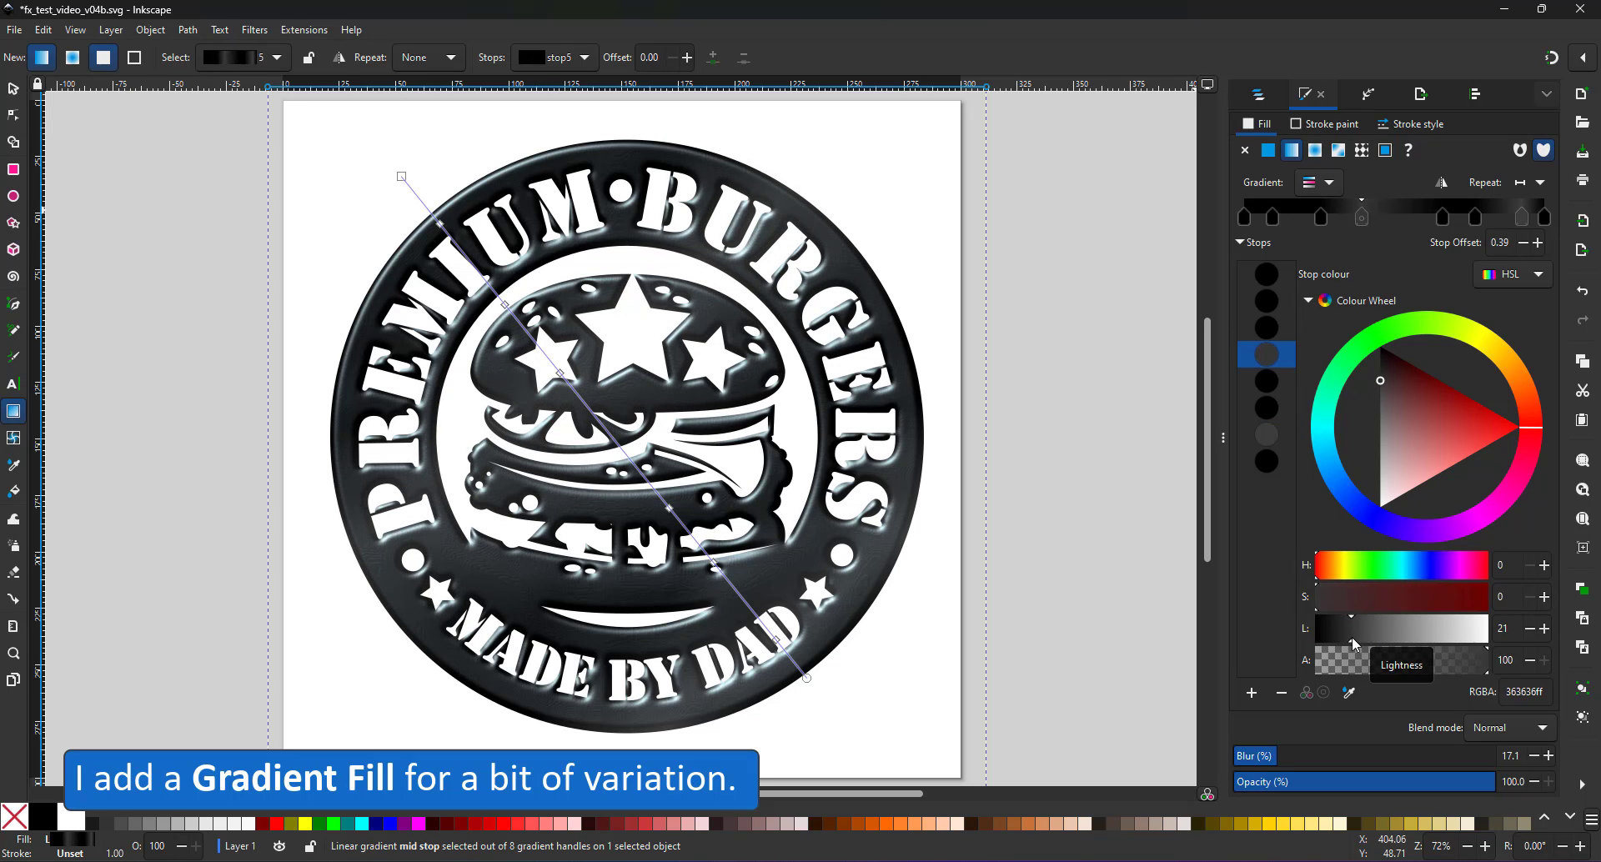
{"action": "left_click", "coordinate": [1272, 216]}
{"action": "left_click", "coordinate": [1370, 638]}
{"action": "double_click", "coordinate": [1305, 212]}
{"action": "left_click", "coordinate": [1368, 638]}
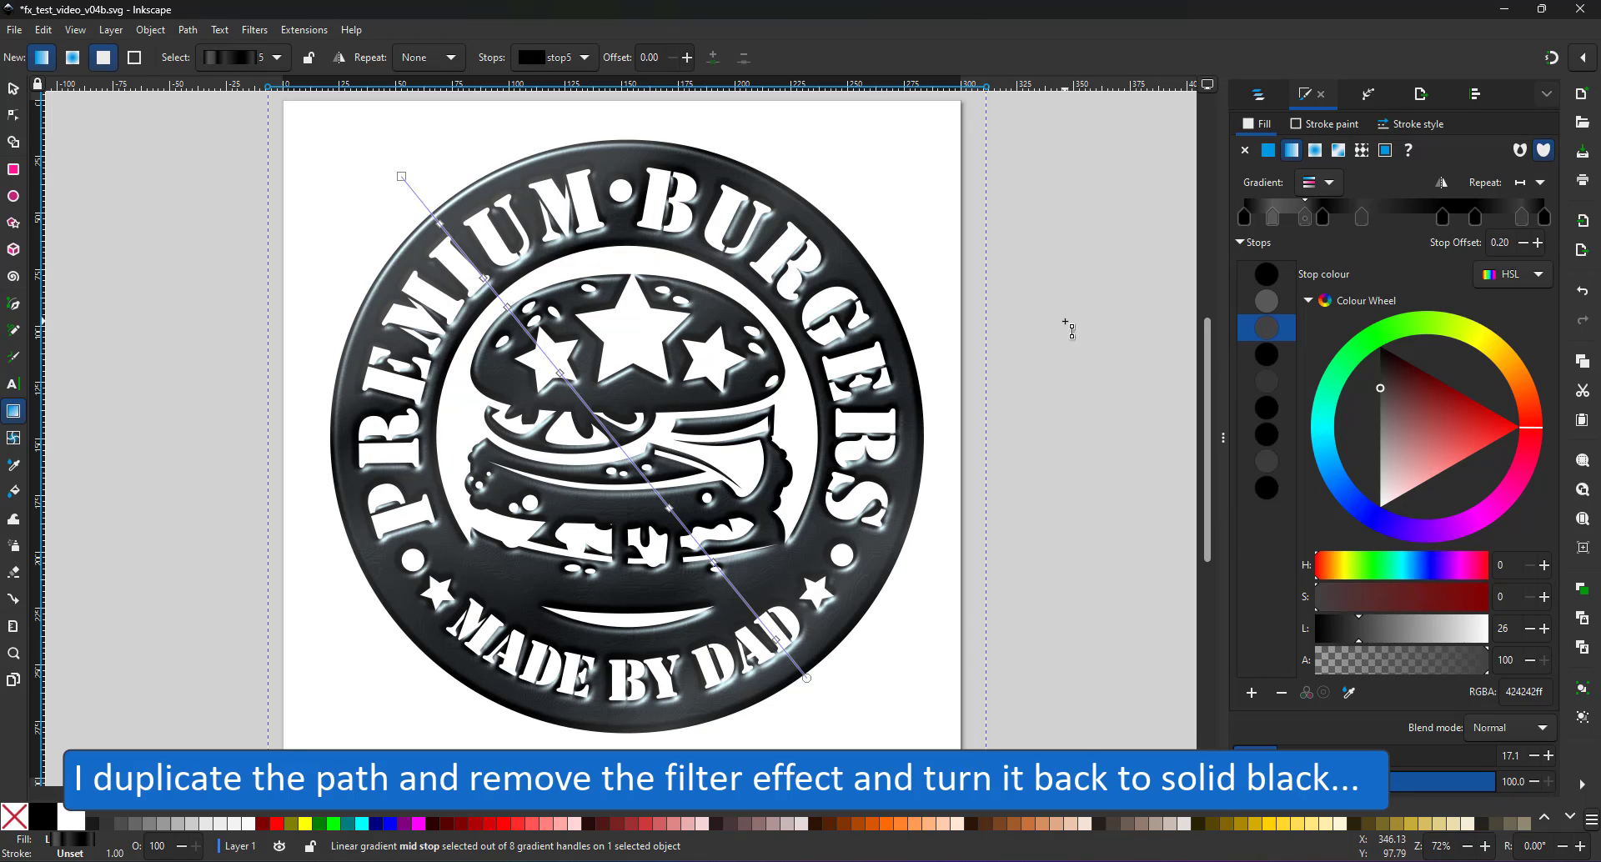
- Duplicate the badge path, remove the copy's filter and blur it
{"action": "key", "text": "s"}
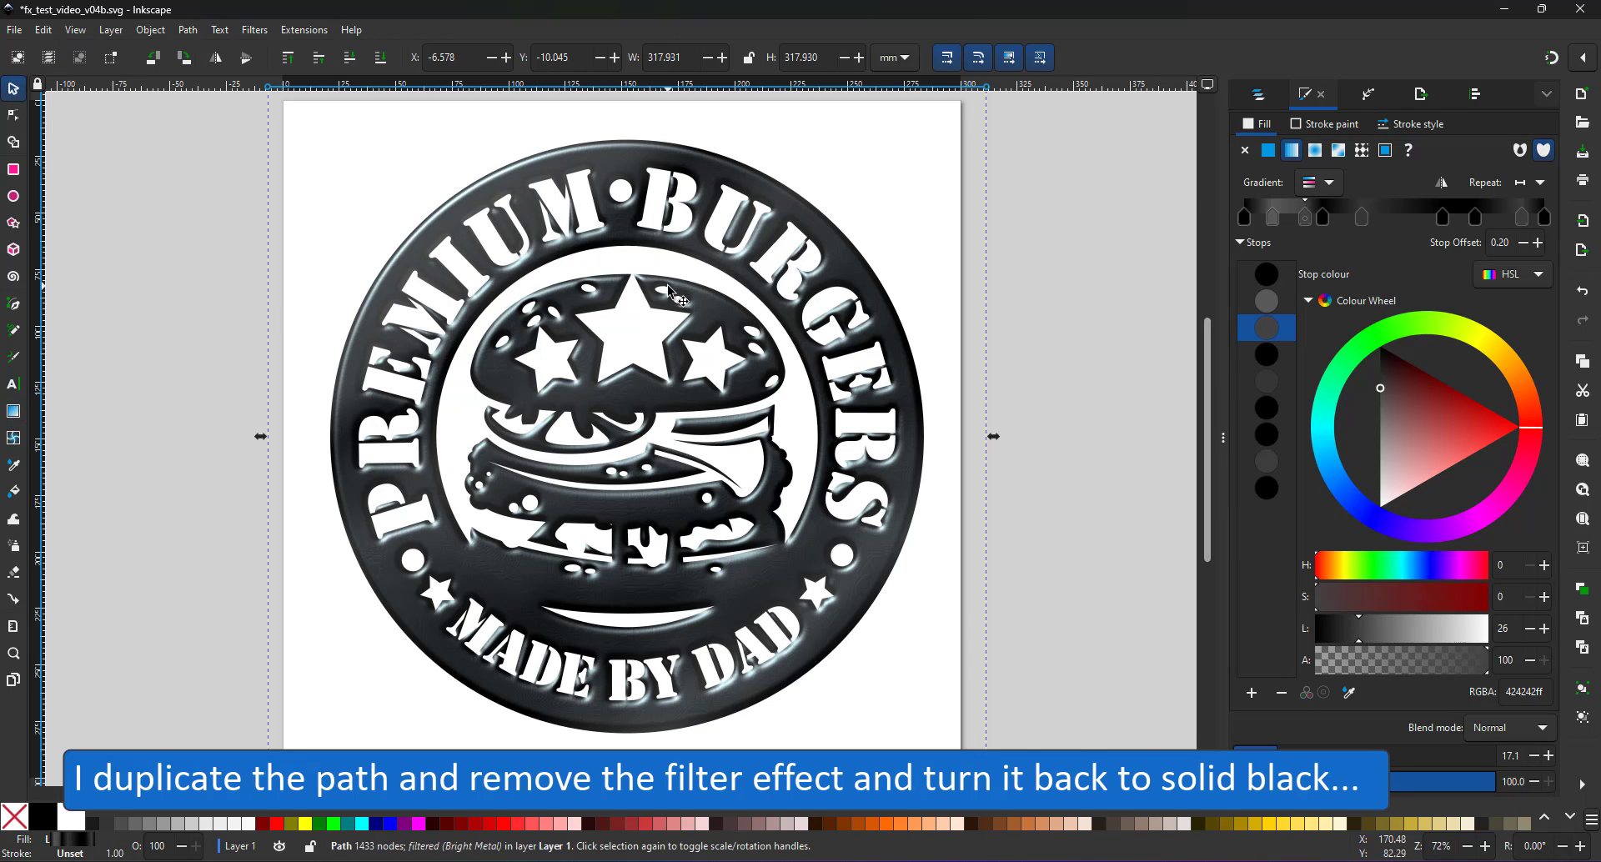
{"action": "key", "text": "ctrl+shift+l"}
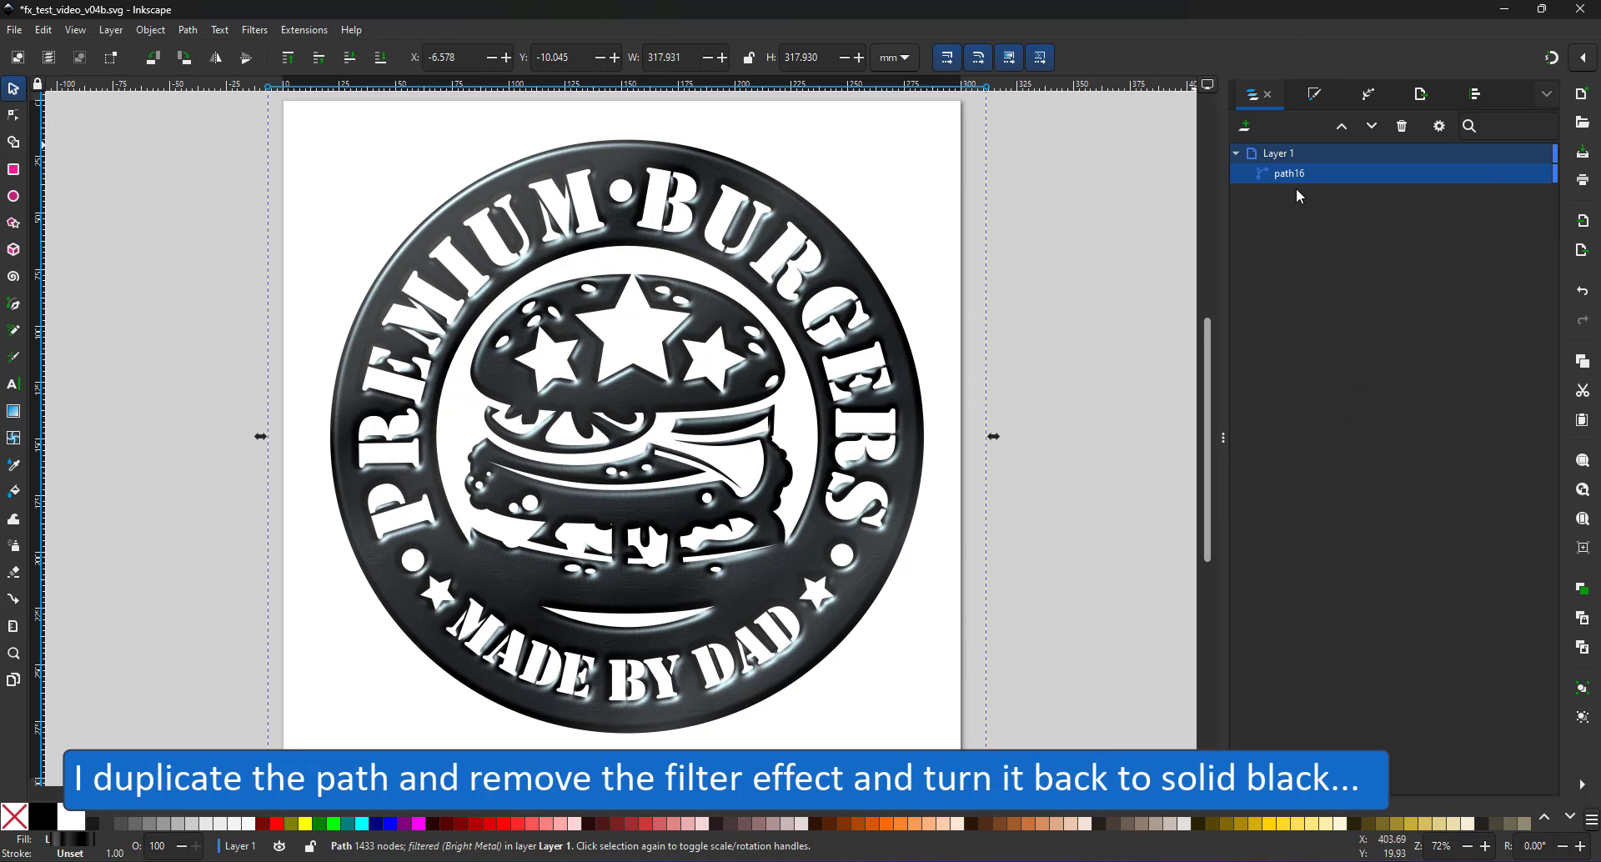
{"action": "key", "text": "ctrl+d"}
{"action": "left_click", "coordinate": [254, 30]}
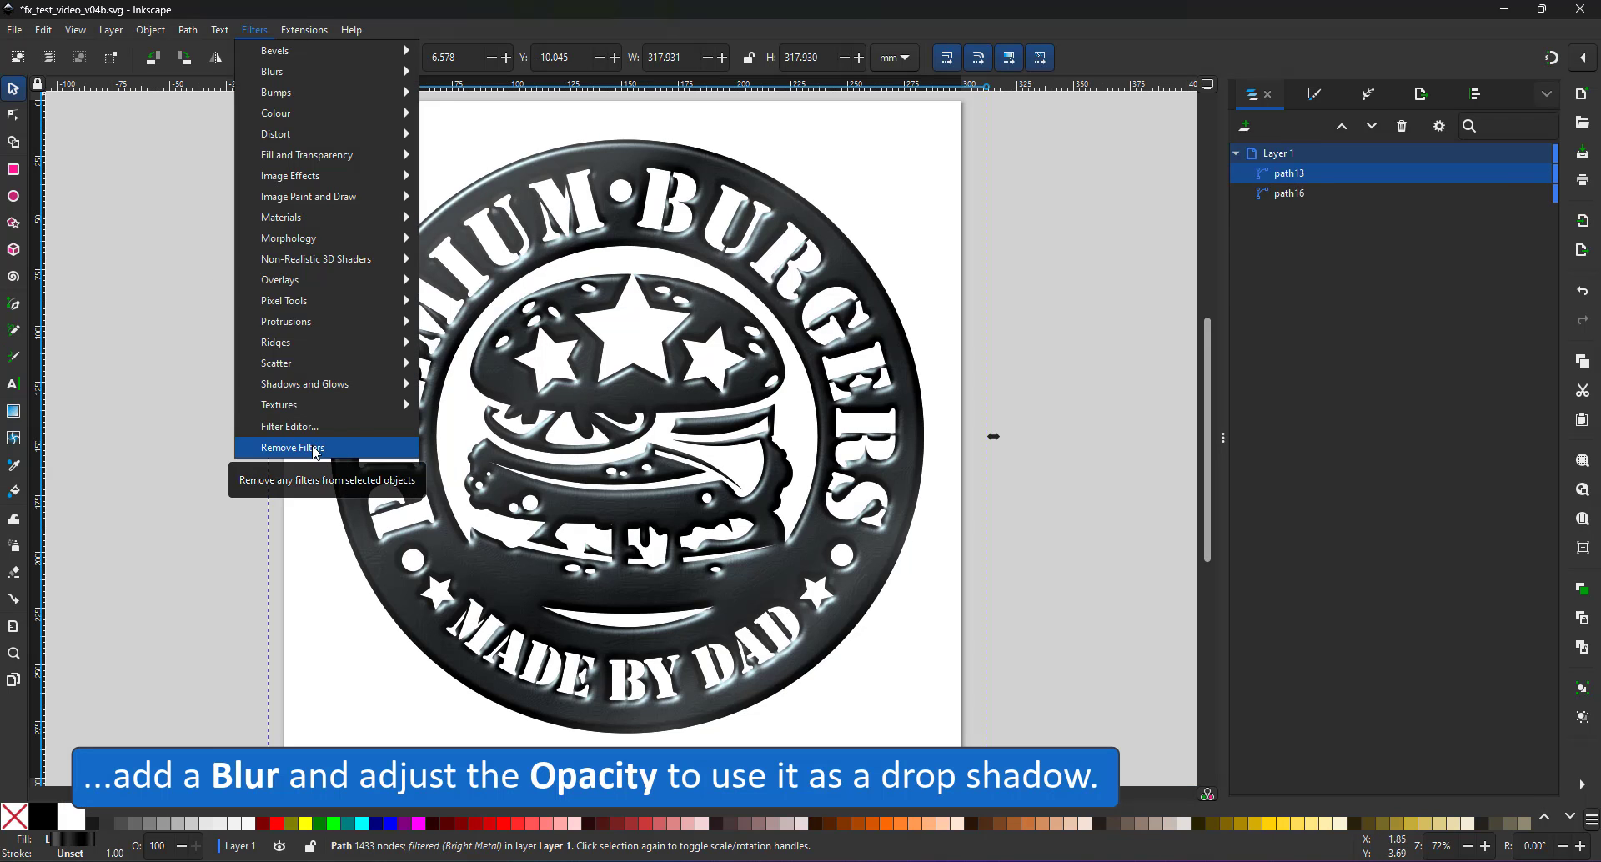
{"action": "left_click", "coordinate": [266, 448]}
{"action": "key", "text": "ctrl+shift+f"}
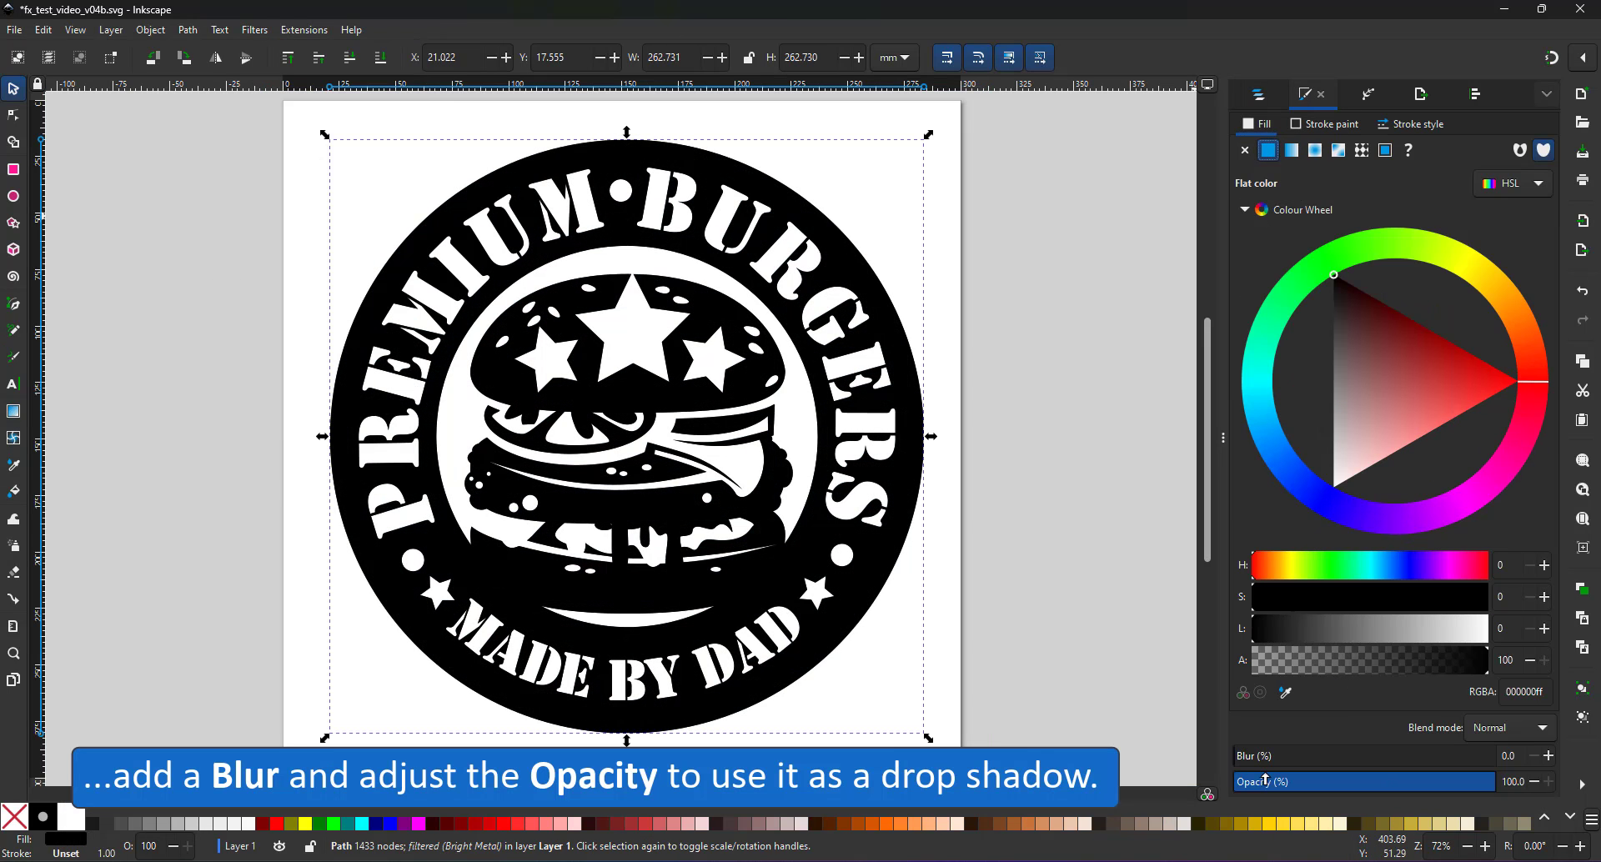
{"action": "left_click_drag", "start_coordinate": [1239, 756], "coordinate": [1264, 774]}
- Push the blurred copy beneath the badge as a drop shadow
{"action": "key", "text": "Page_Down"}
{"action": "left_click_drag", "start_coordinate": [747, 352], "coordinate": [753, 357]}
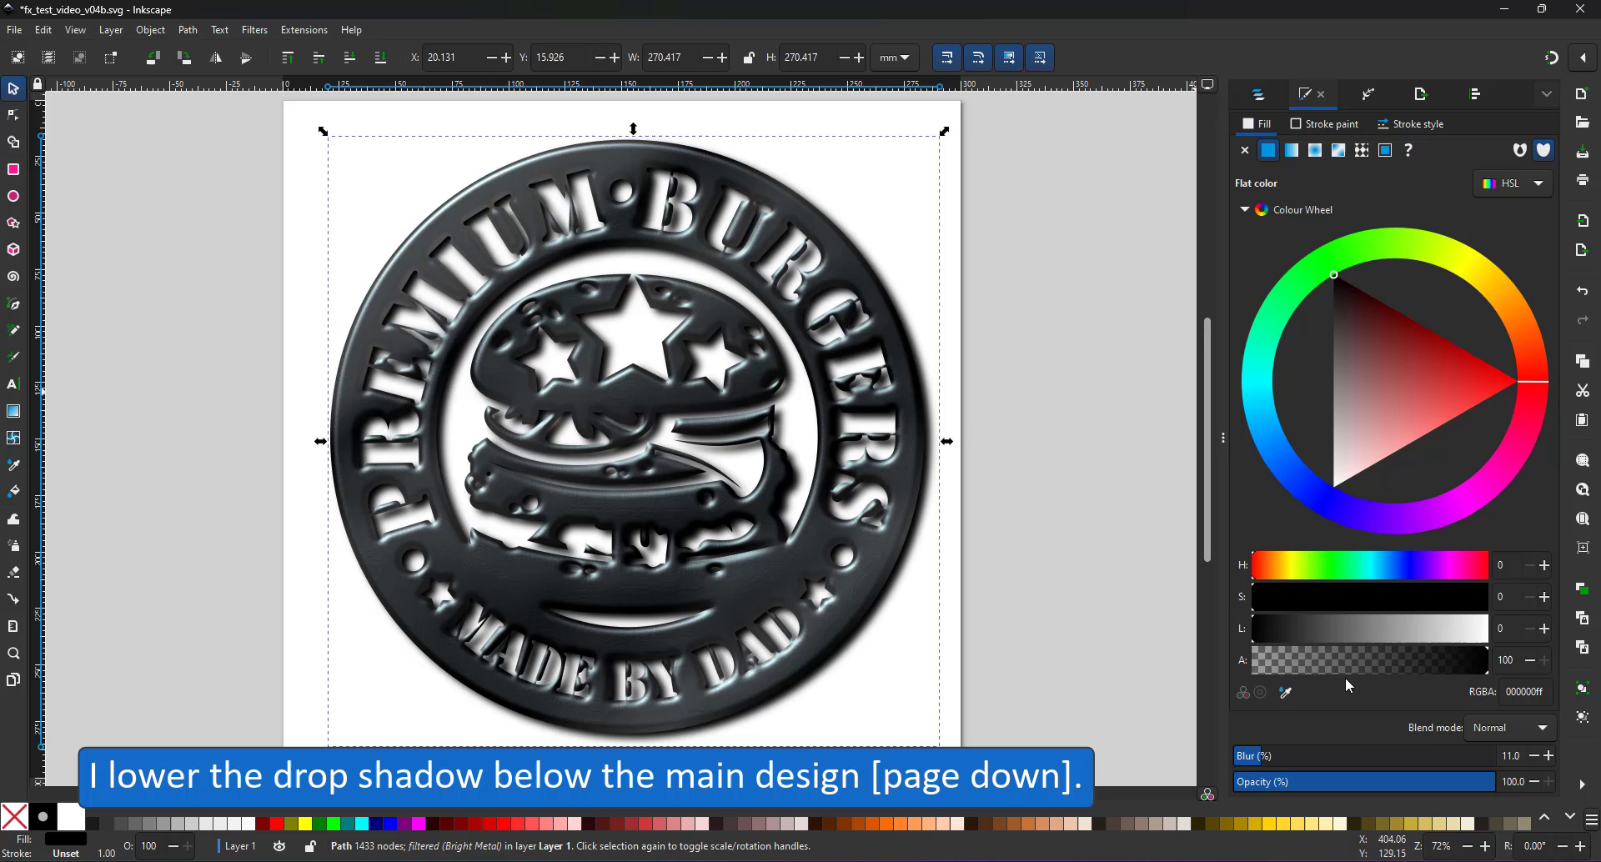
{"action": "left_click", "coordinate": [1065, 670]}
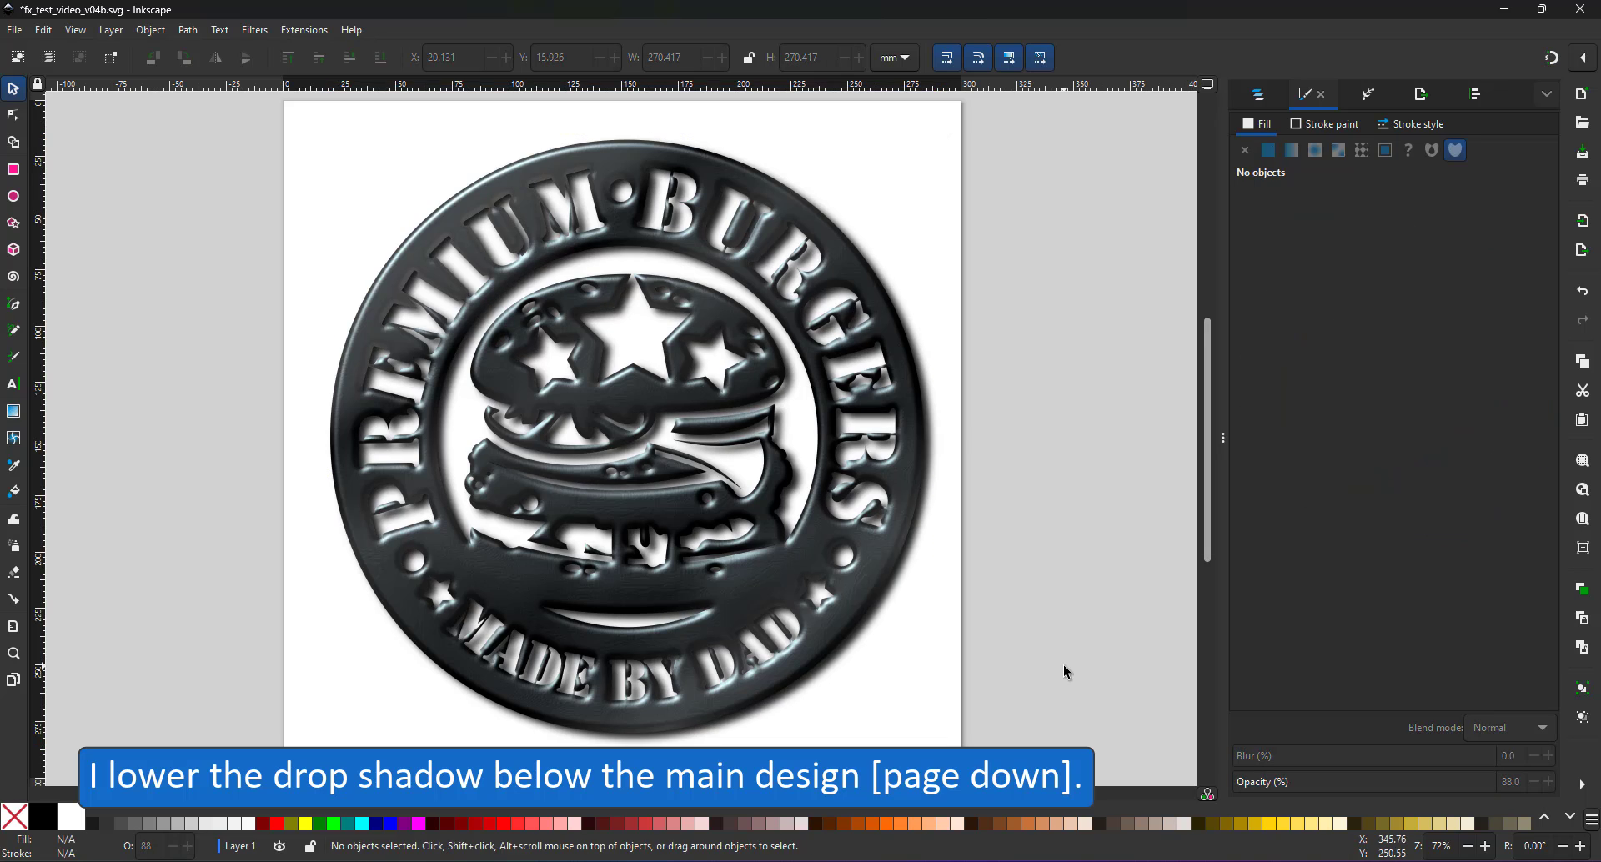
{"action": "left_click", "coordinate": [910, 550]}
{"action": "key", "text": "Page_Down"}
{"action": "left_click", "coordinate": [1099, 622]}
- Draw a fully opaque black circle centred over the dot after M
{"action": "scroll", "coordinate": [602, 187], "scroll_direction": "up", "scroll_amount": 2, "text": "ctrl"}
{"action": "scroll", "coordinate": [602, 187], "scroll_direction": "up", "scroll_amount": 3, "text": "ctrl"}
{"action": "key", "text": "e"}
{"action": "left_click_drag", "start_coordinate": [621, 159], "coordinate": [752, 292]}
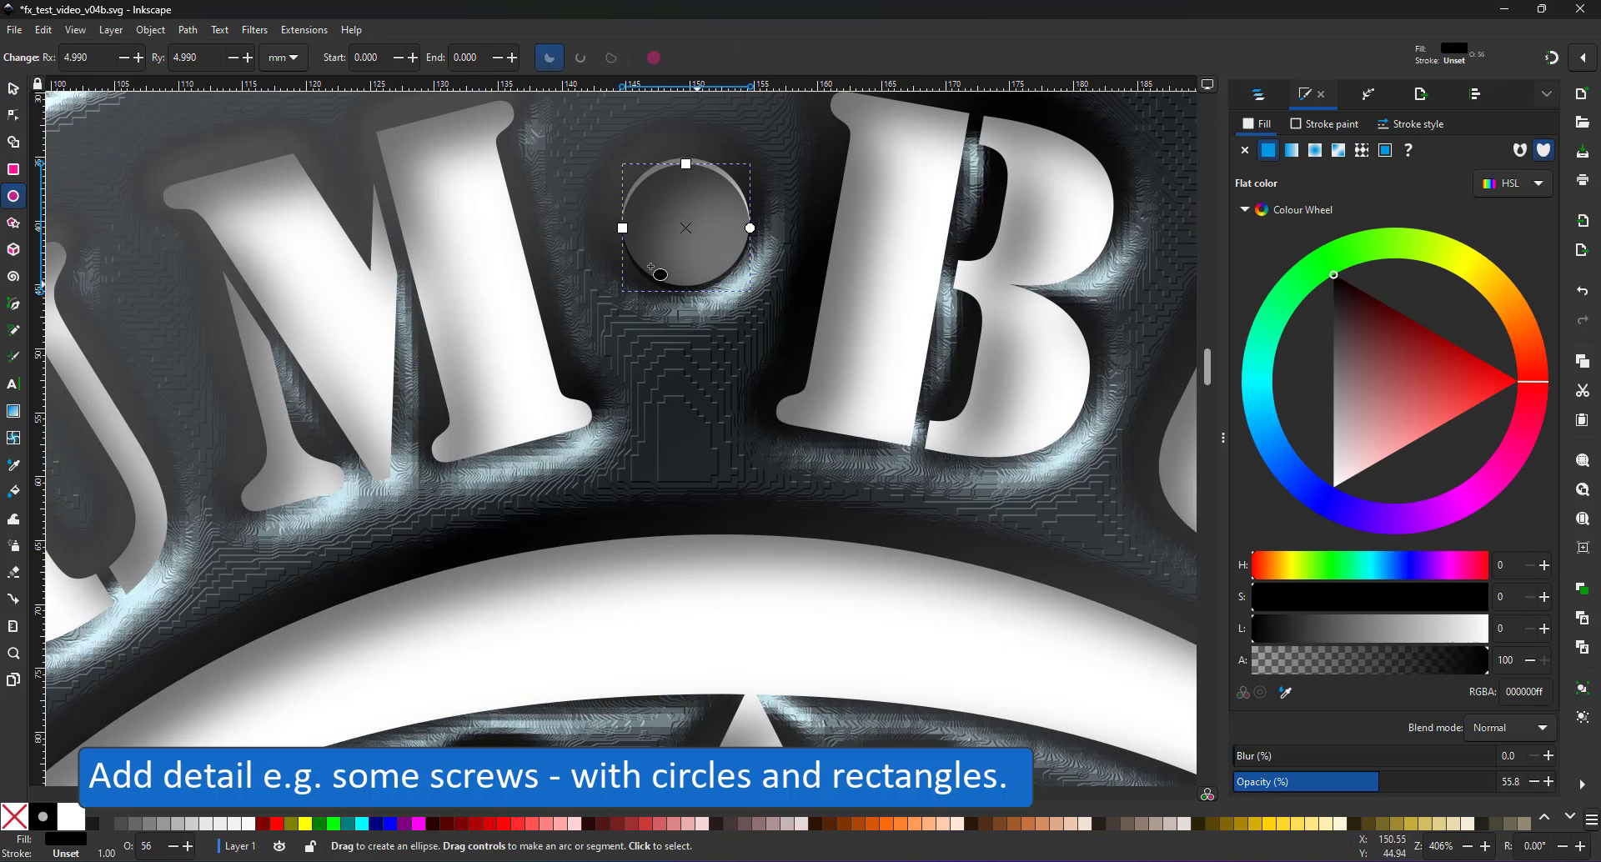
{"action": "key", "text": "s"}
{"action": "left_click_drag", "start_coordinate": [1336, 790], "coordinate": [1492, 784]}
{"action": "scroll", "coordinate": [700, 126], "scroll_direction": "up", "scroll_amount": 2, "text": "ctrl"}
{"action": "left_click_drag", "start_coordinate": [653, 277], "coordinate": [652, 265]}
{"action": "left_click", "coordinate": [254, 29]}
- Give the circle Bright Metal and delete the Cross Noise Poster and duplicate Bright Metal filters
{"action": "left_click", "coordinate": [333, 428]}
{"action": "left_click", "coordinate": [190, 190]}
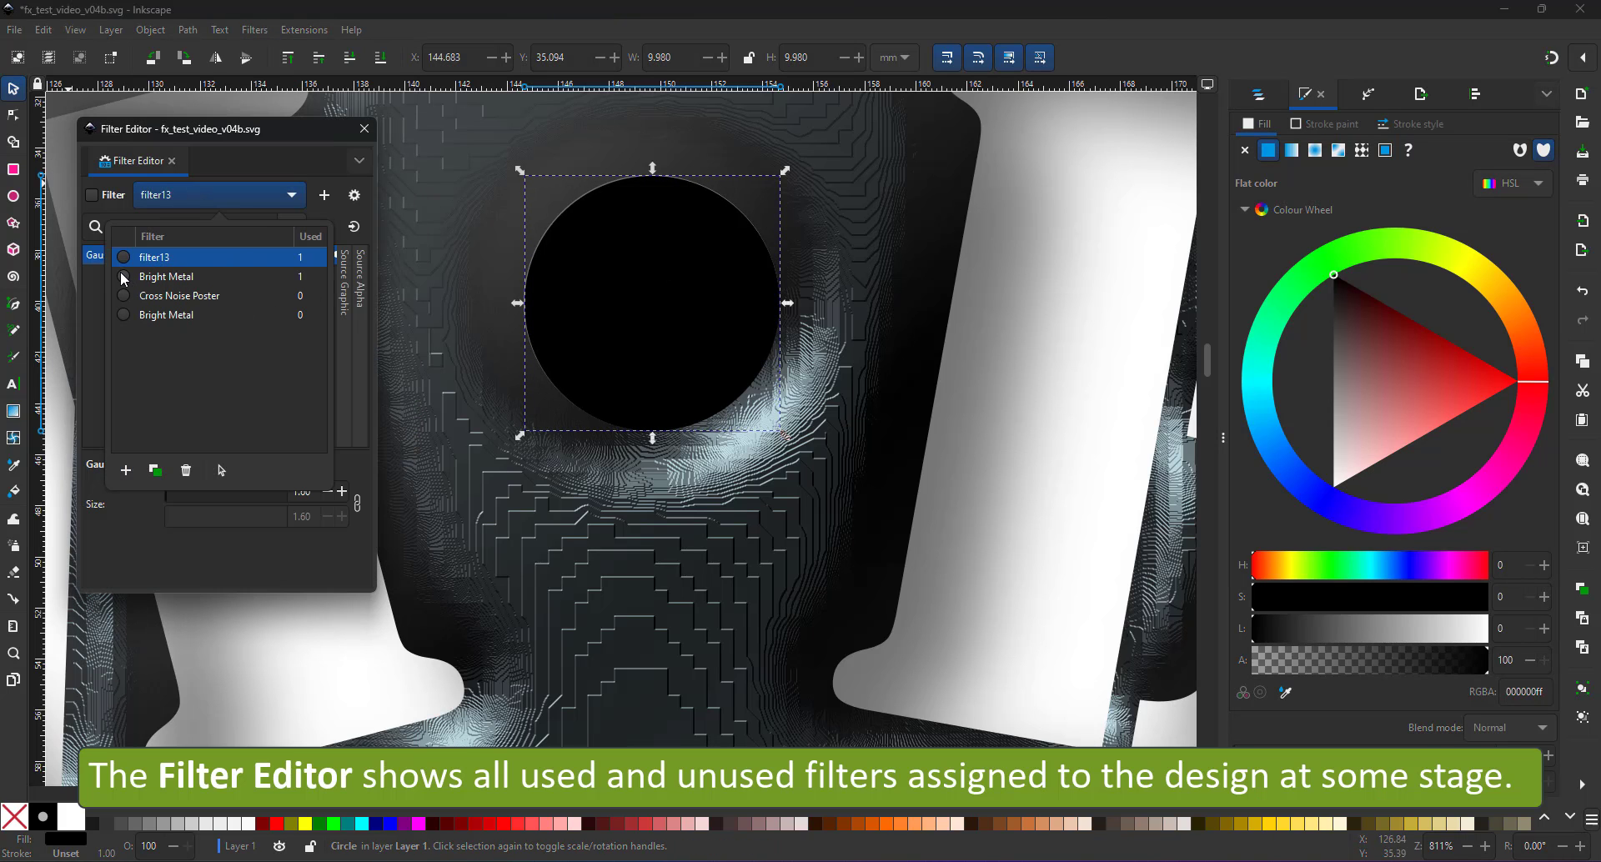
{"action": "left_click", "coordinate": [151, 282]}
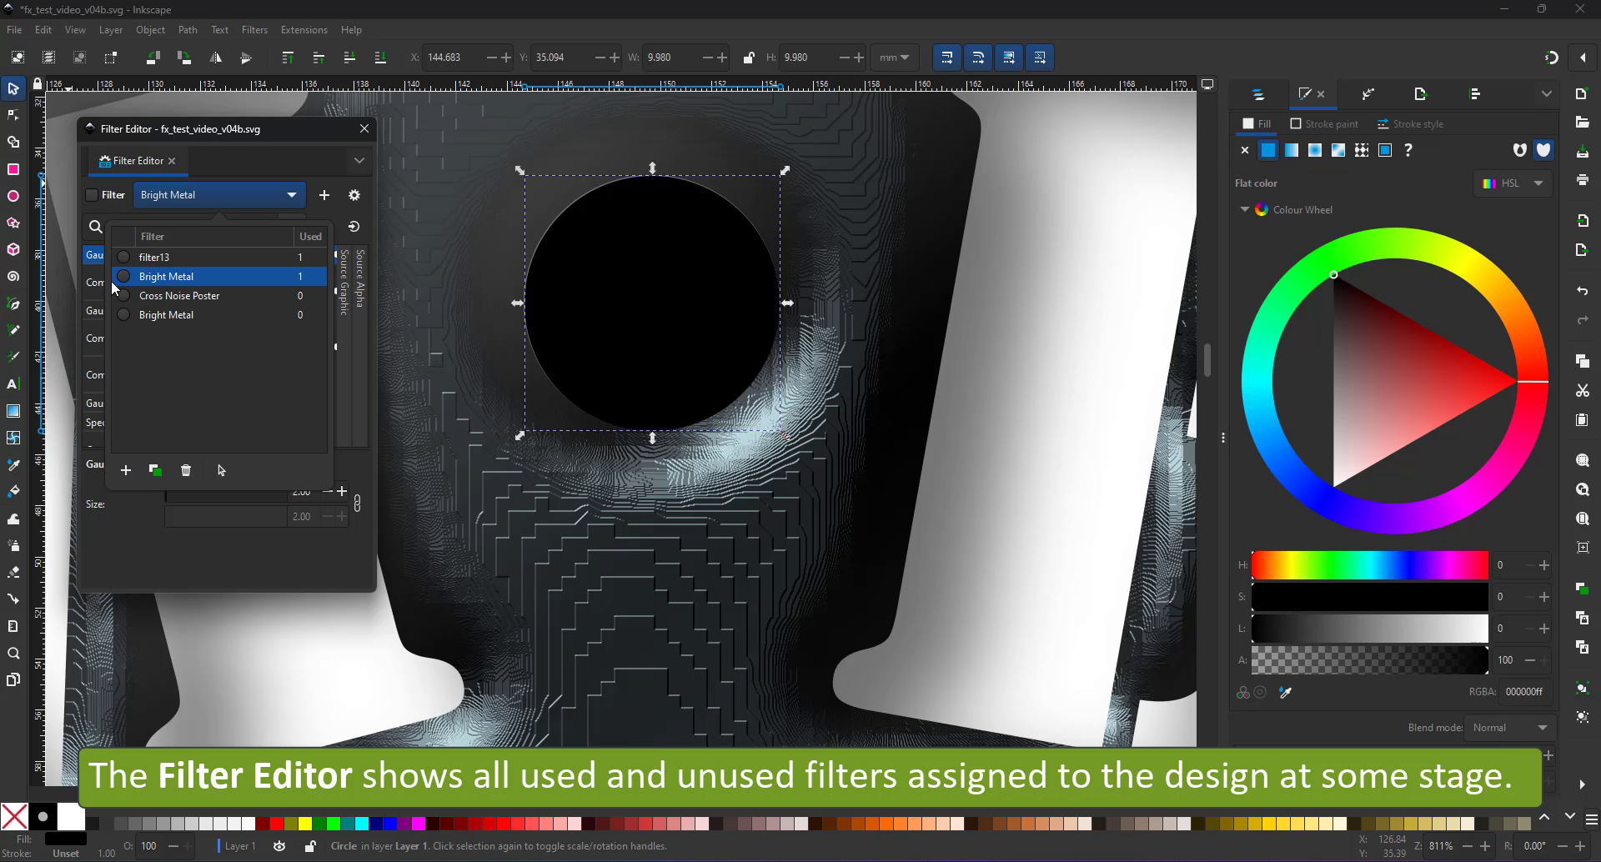
{"action": "left_click", "coordinate": [124, 277]}
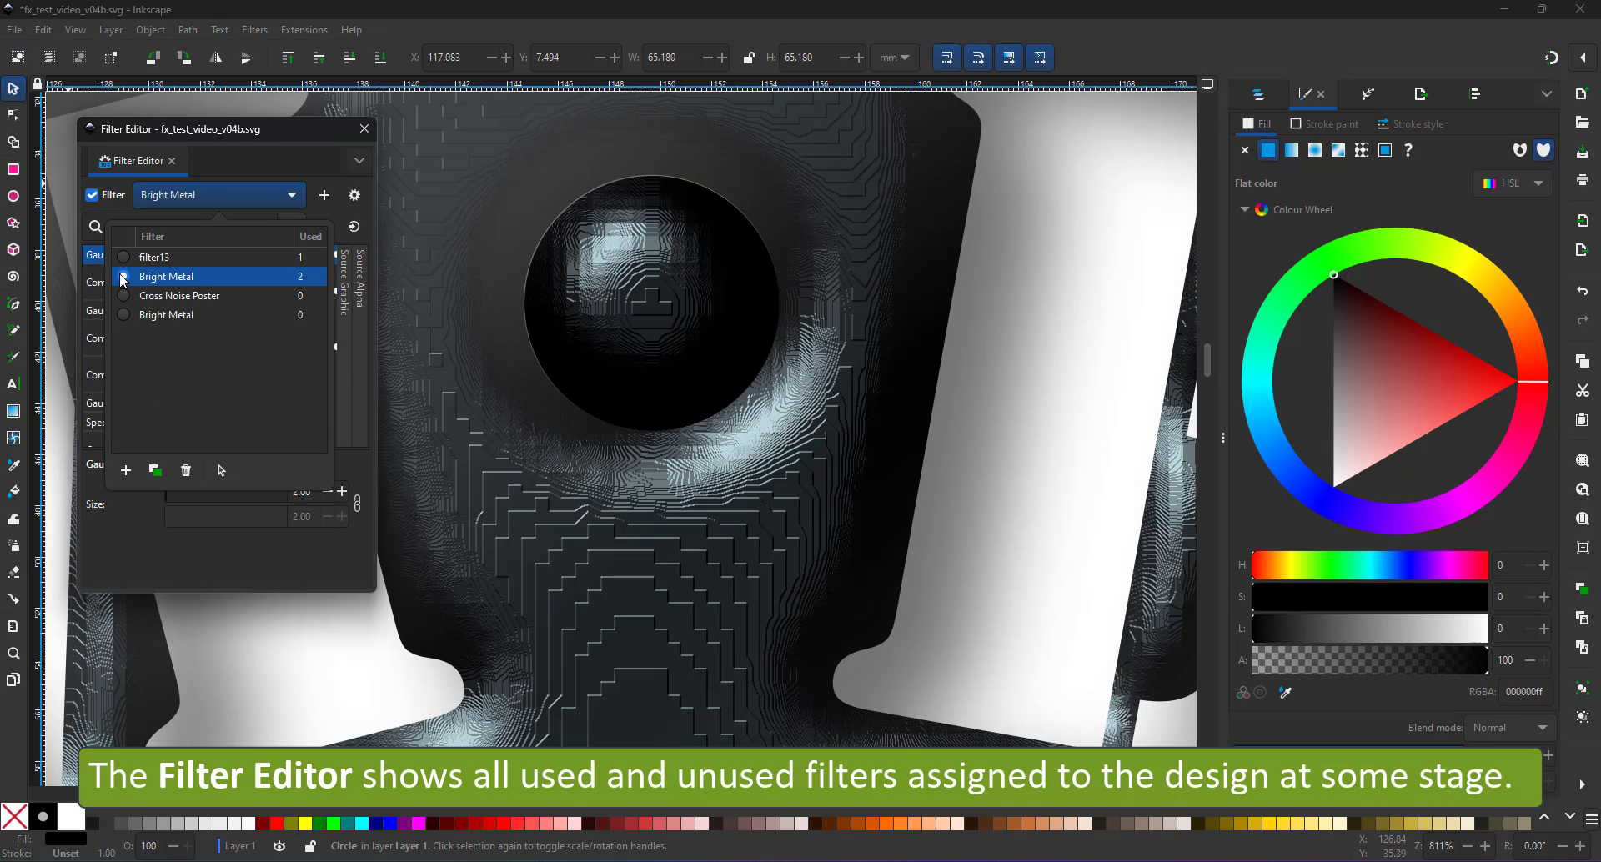
{"action": "left_click", "coordinate": [160, 259]}
{"action": "left_click", "coordinate": [124, 258]}
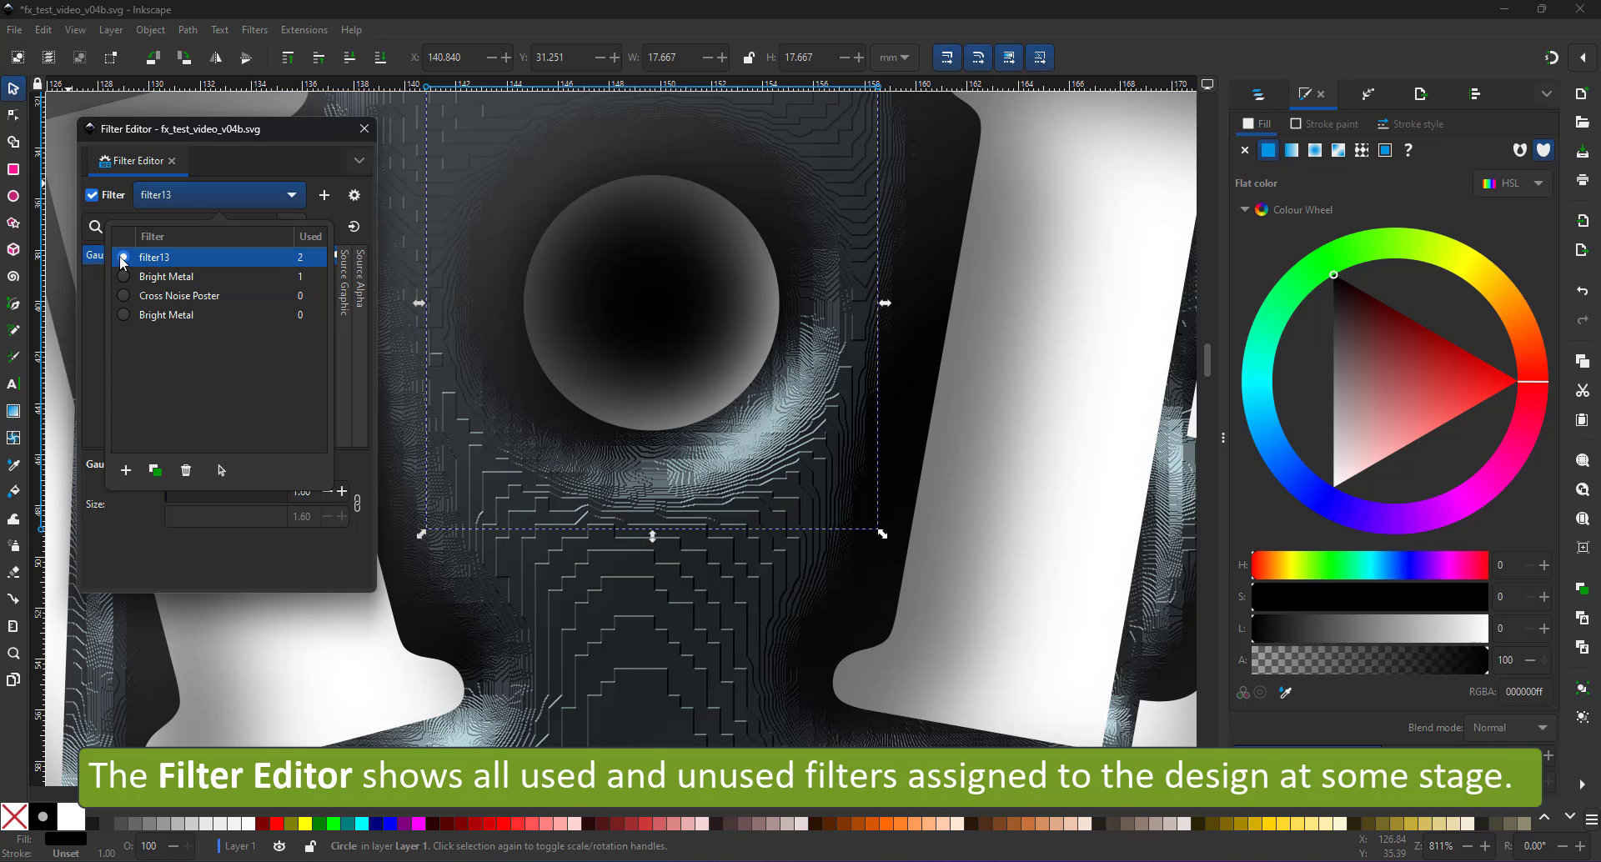
{"action": "left_click", "coordinate": [124, 276]}
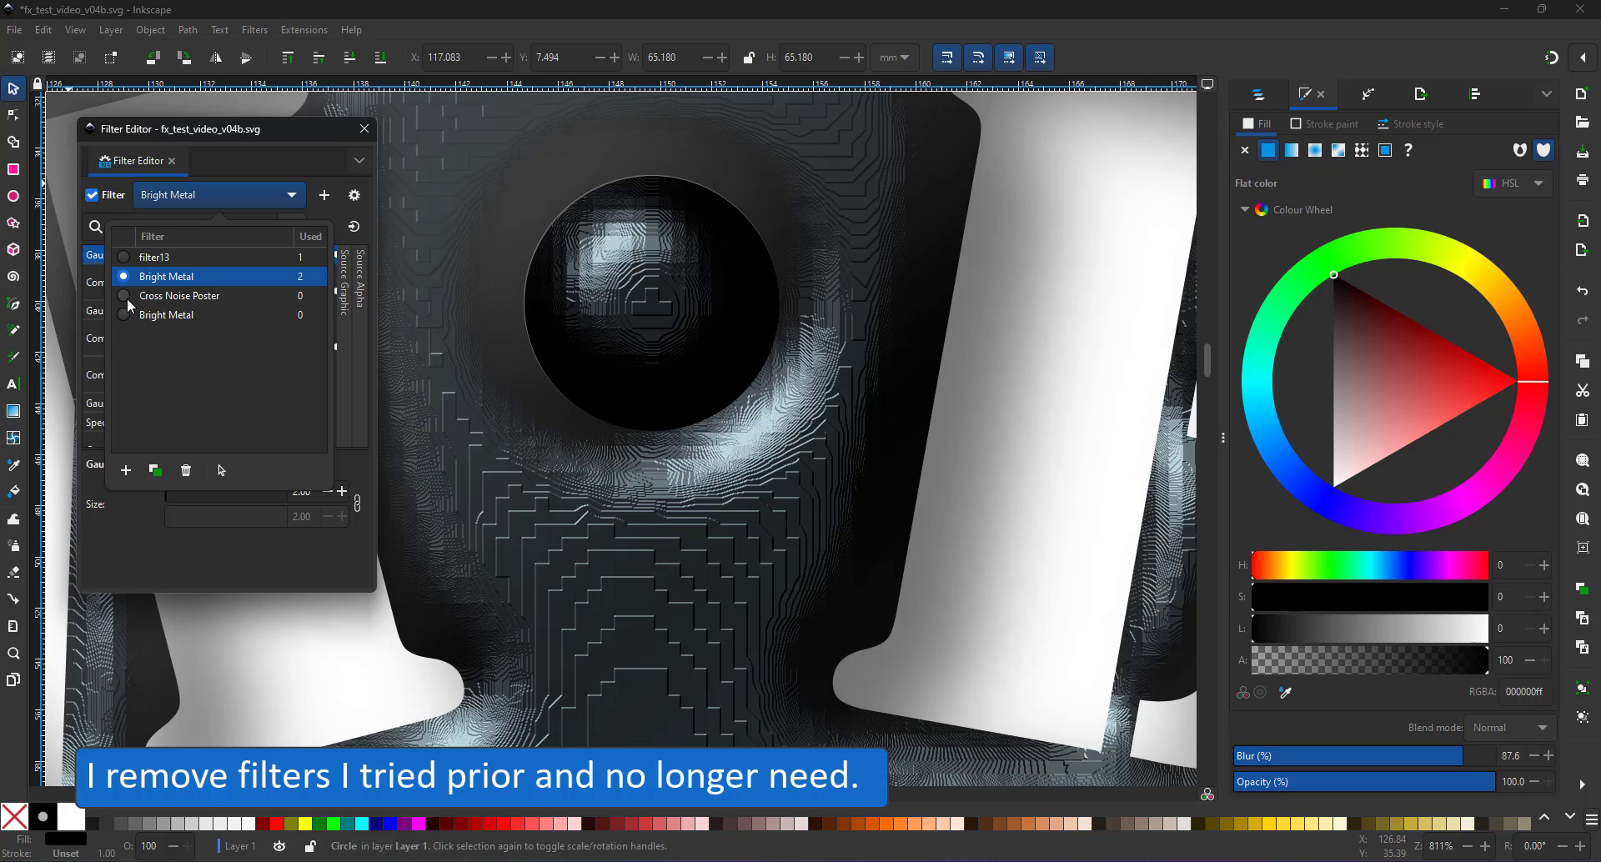
{"action": "left_click", "coordinate": [127, 299]}
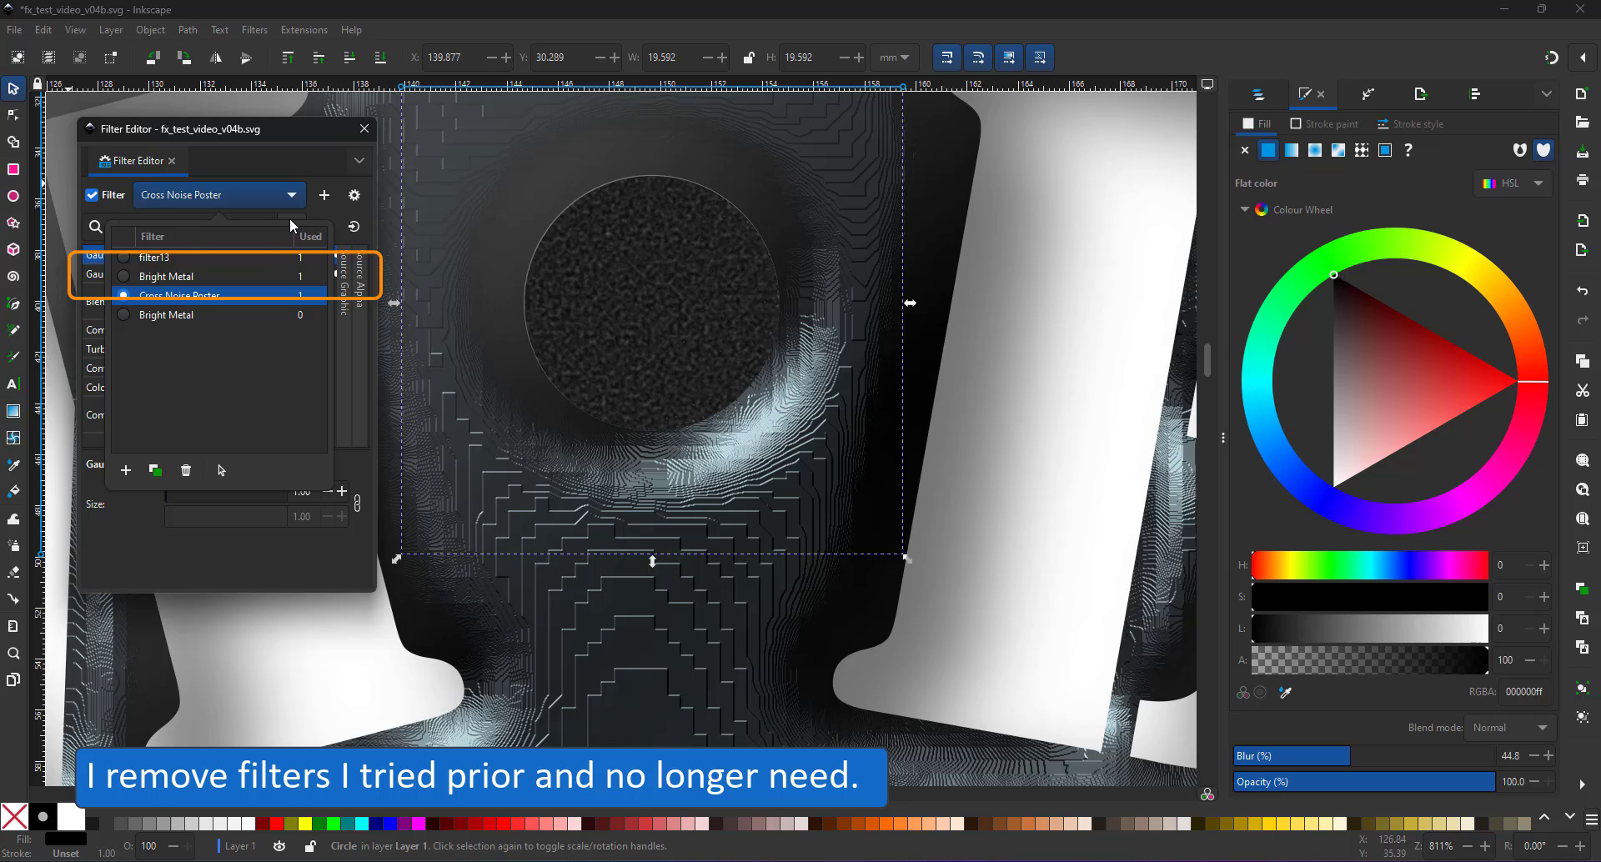
{"action": "left_click", "coordinate": [187, 470]}
{"action": "left_click", "coordinate": [187, 470]}
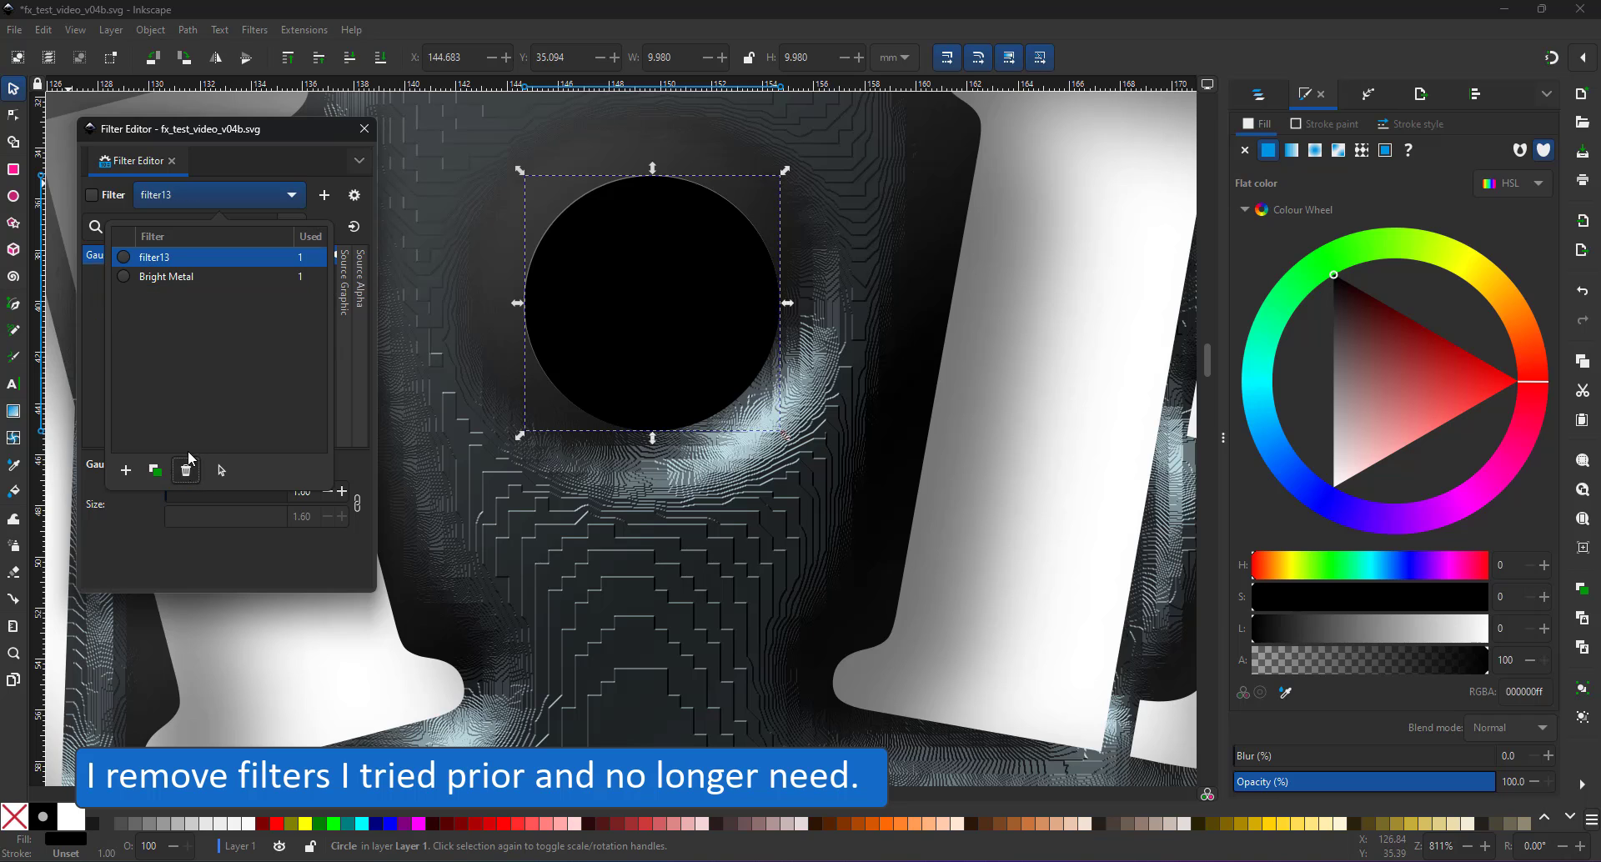
{"action": "left_click", "coordinate": [125, 276]}
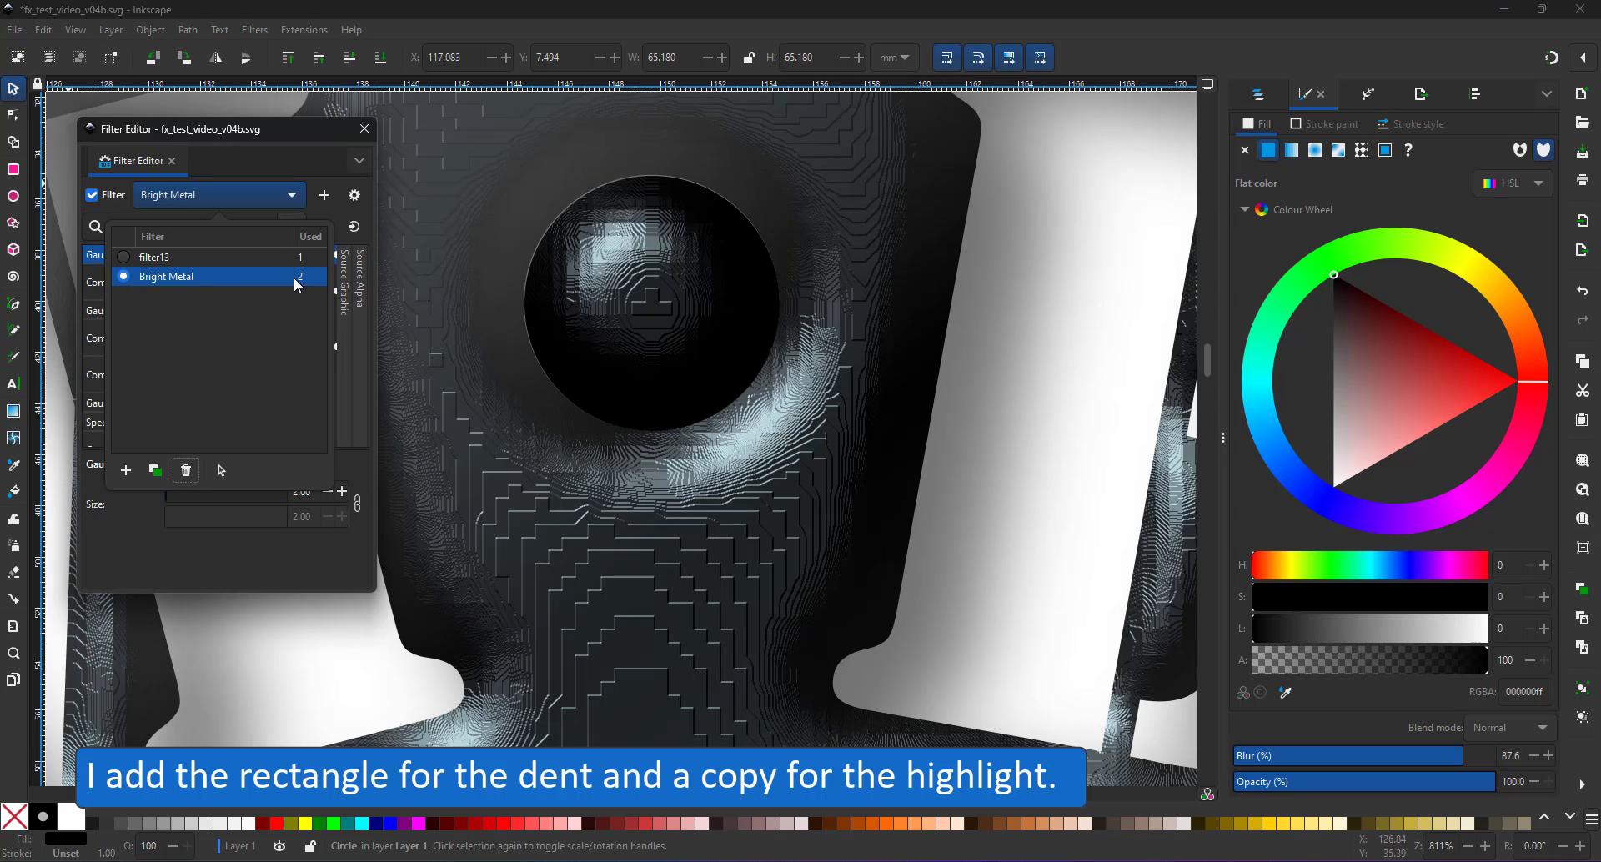
- Draw a thin bar across the circle plus a soft grey highlight bar as the screw slot
{"action": "left_click", "coordinate": [364, 128]}
{"action": "scroll", "coordinate": [584, 375], "scroll_direction": "down", "scroll_amount": 5}
{"action": "scroll", "coordinate": [561, 358], "scroll_direction": "up", "scroll_amount": 5}
{"action": "key", "text": "r"}
{"action": "left_click_drag", "start_coordinate": [425, 344], "coordinate": [680, 380]}
{"action": "key", "text": "s"}
{"action": "left_click_drag", "start_coordinate": [444, 364], "coordinate": [464, 365]}
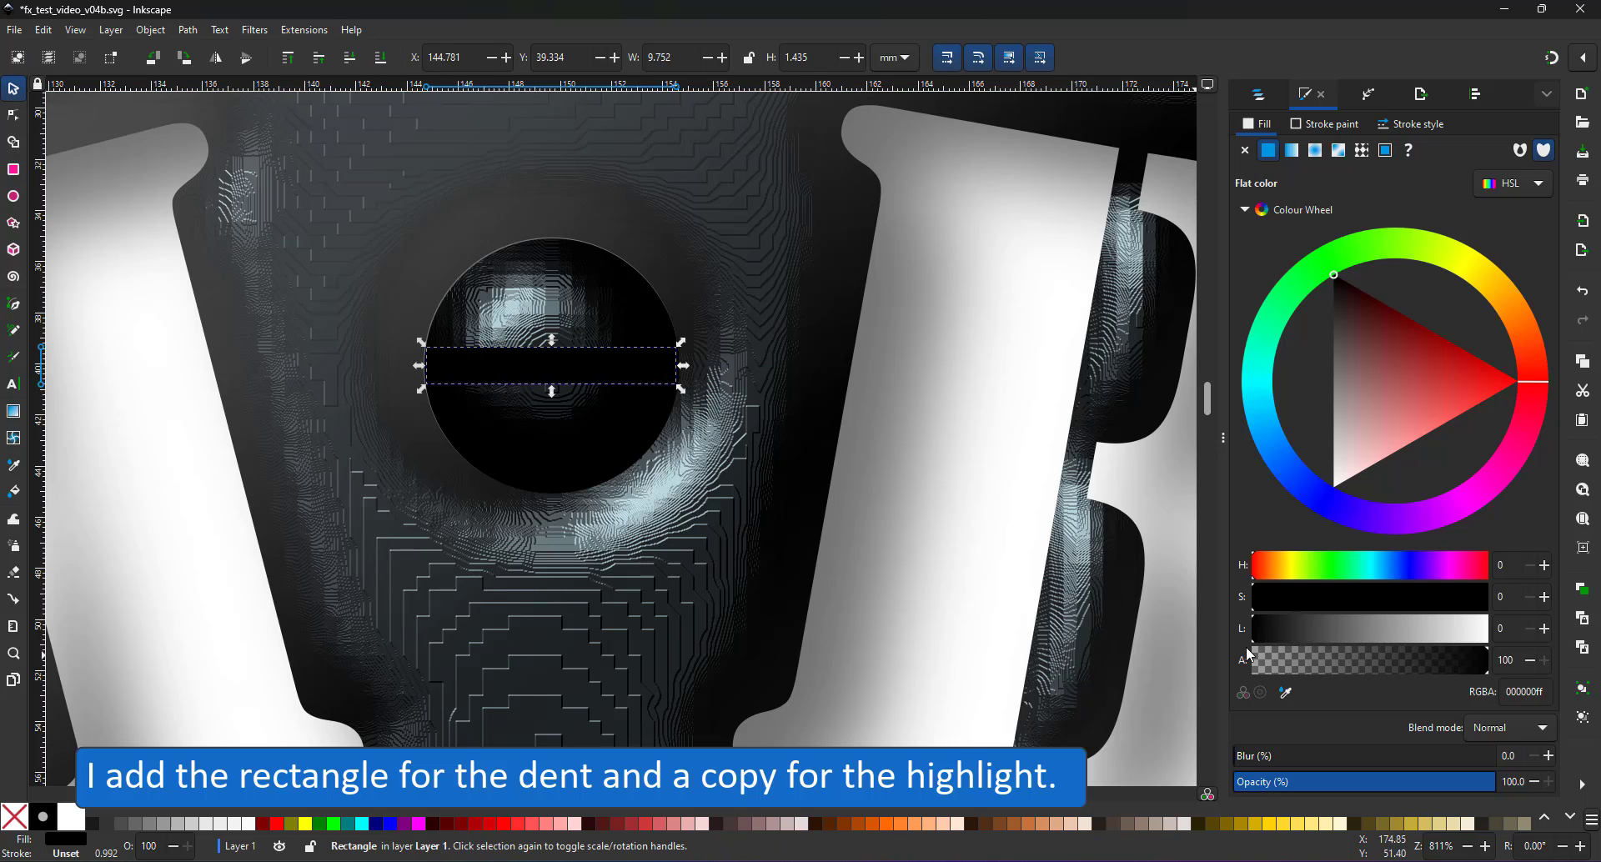
{"action": "left_click", "coordinate": [1385, 443]}
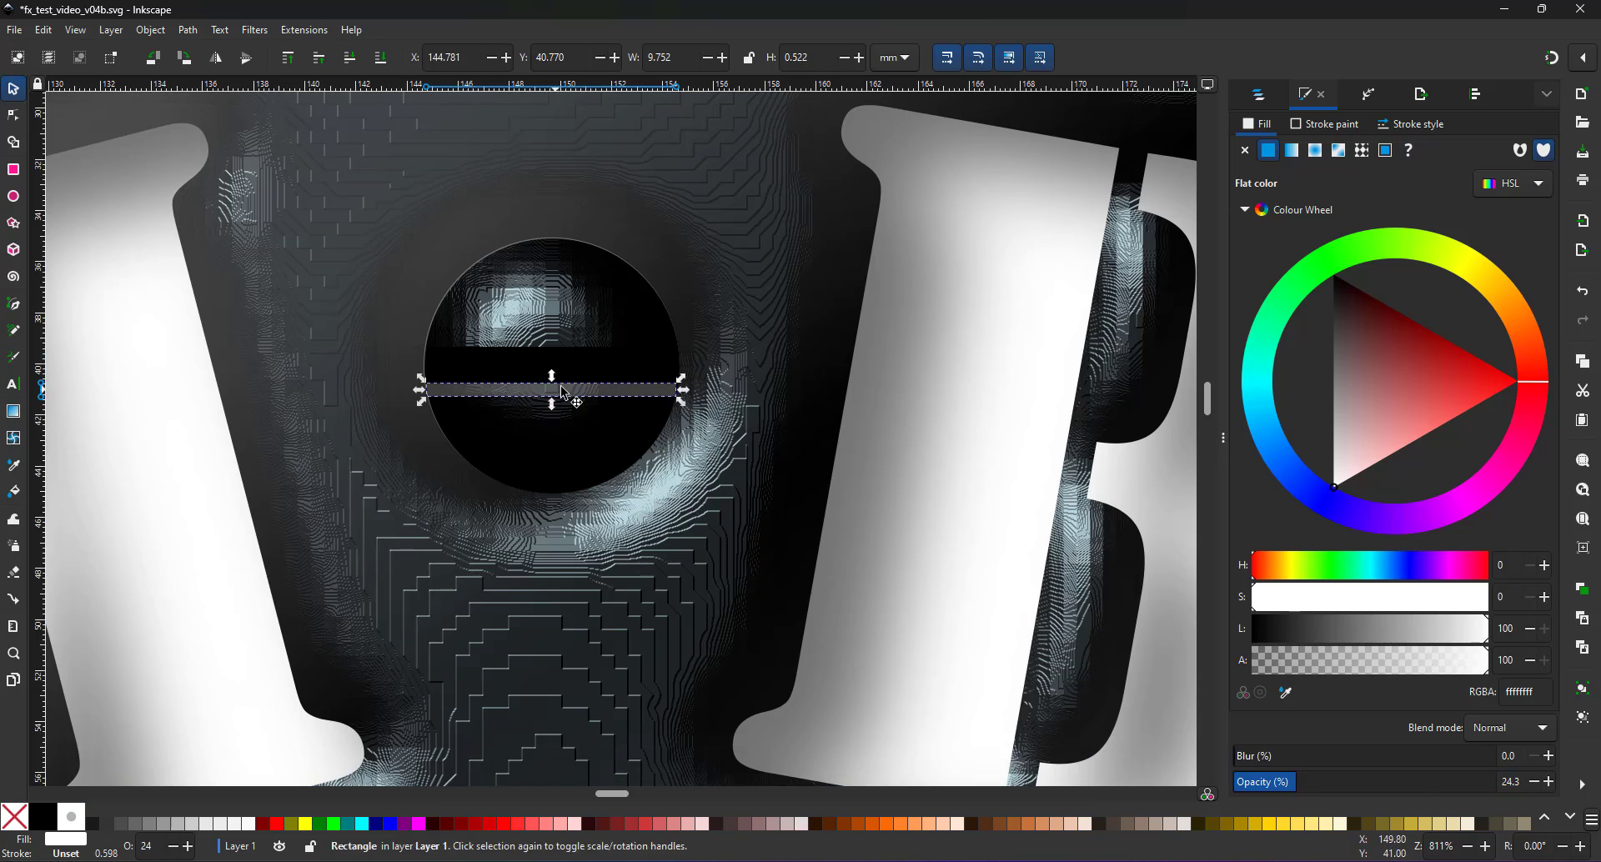
- Group and tilt the screw, then place a copy with a darker circle further around the ring
{"action": "key", "text": "ctrl+g"}
{"action": "key", "text": "3"}
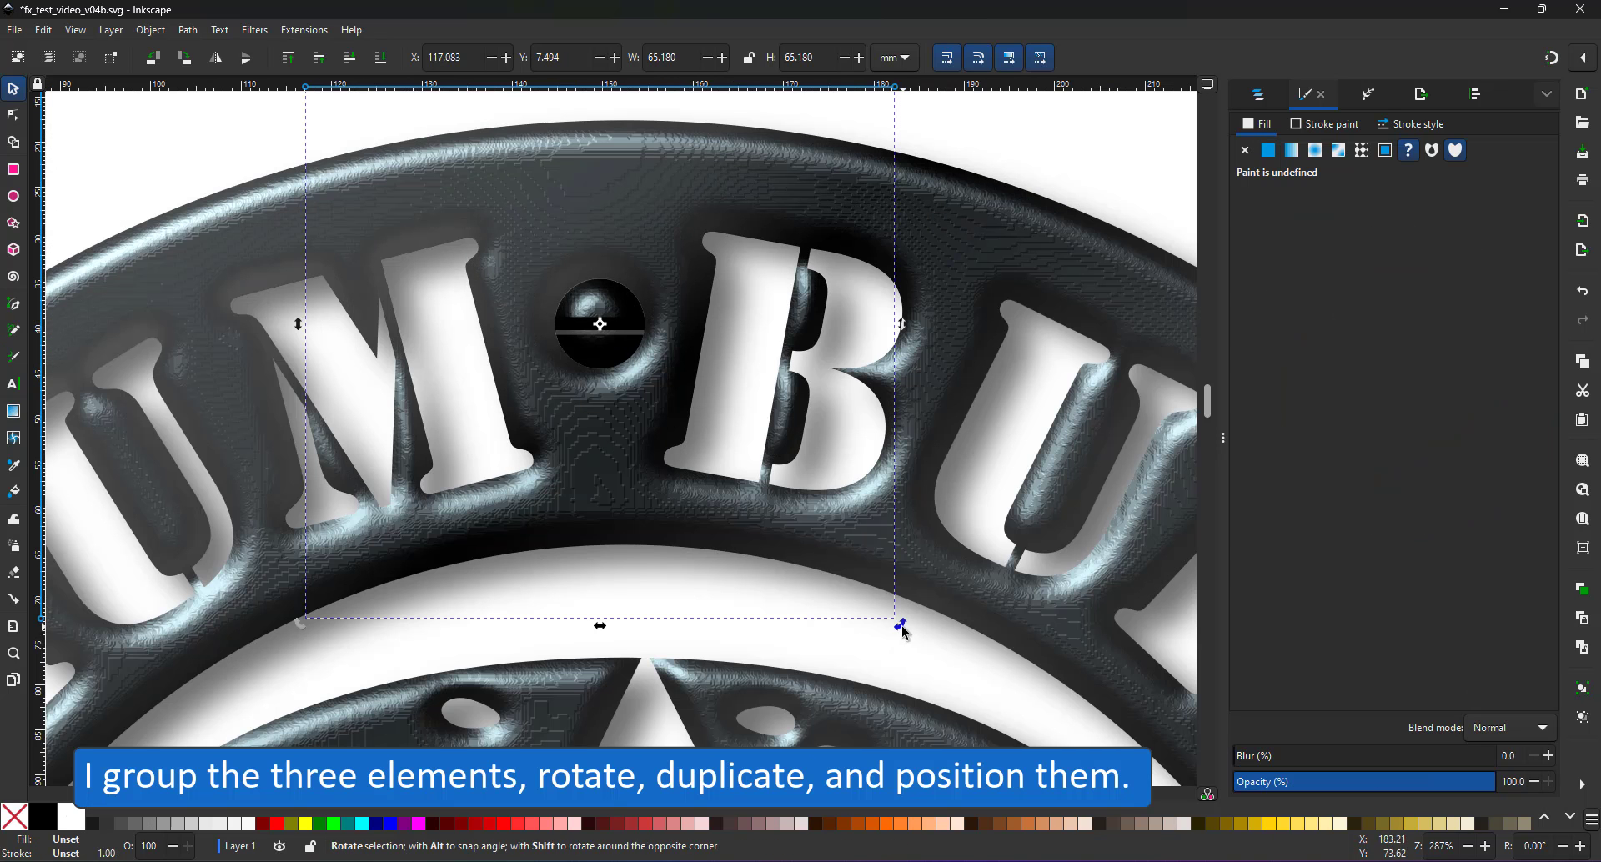
{"action": "key", "text": "bracketleft"}
{"action": "key", "text": "5"}
{"action": "key", "text": "ctrl+d"}
{"action": "mouse_move", "coordinate": [689, 165]}
{"action": "left_mouse_down"}
{"action": "mouse_move", "coordinate": [477, 540]}
{"action": "mouse_move", "coordinate": [593, 544]}
{"action": "left_mouse_up"}
{"action": "scroll", "coordinate": [451, 527], "scroll_direction": "up", "scroll_amount": 6}
{"action": "left_click", "coordinate": [639, 507], "text": "ctrl"}
{"action": "left_click_drag", "start_coordinate": [1333, 320], "coordinate": [1458, 457]}
- Check the screw groups in the Objects list and fine-tune the copied screw's position
{"action": "key", "text": "5"}
{"action": "scroll", "coordinate": [632, 474], "scroll_direction": "up", "scroll_amount": 6}
{"action": "left_click", "coordinate": [1259, 95]}
{"action": "left_click", "coordinate": [1248, 174]}
{"action": "key", "text": "5"}
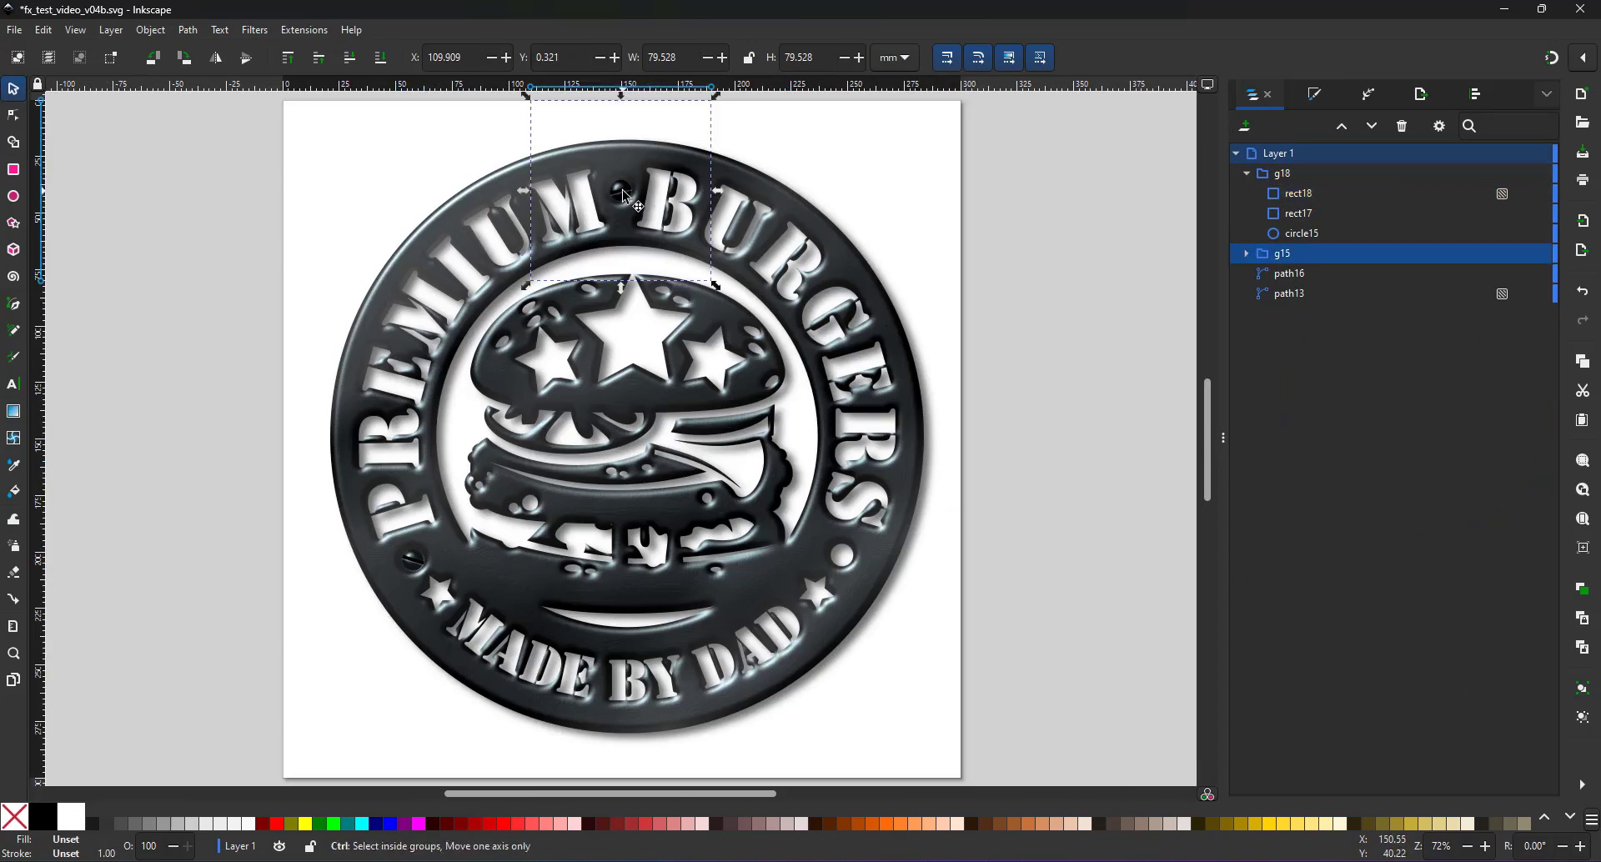
{"action": "left_click", "coordinate": [831, 558]}
{"action": "scroll", "coordinate": [831, 559], "scroll_direction": "up", "scroll_amount": 6}
{"action": "left_click_drag", "start_coordinate": [808, 561], "coordinate": [813, 577]}
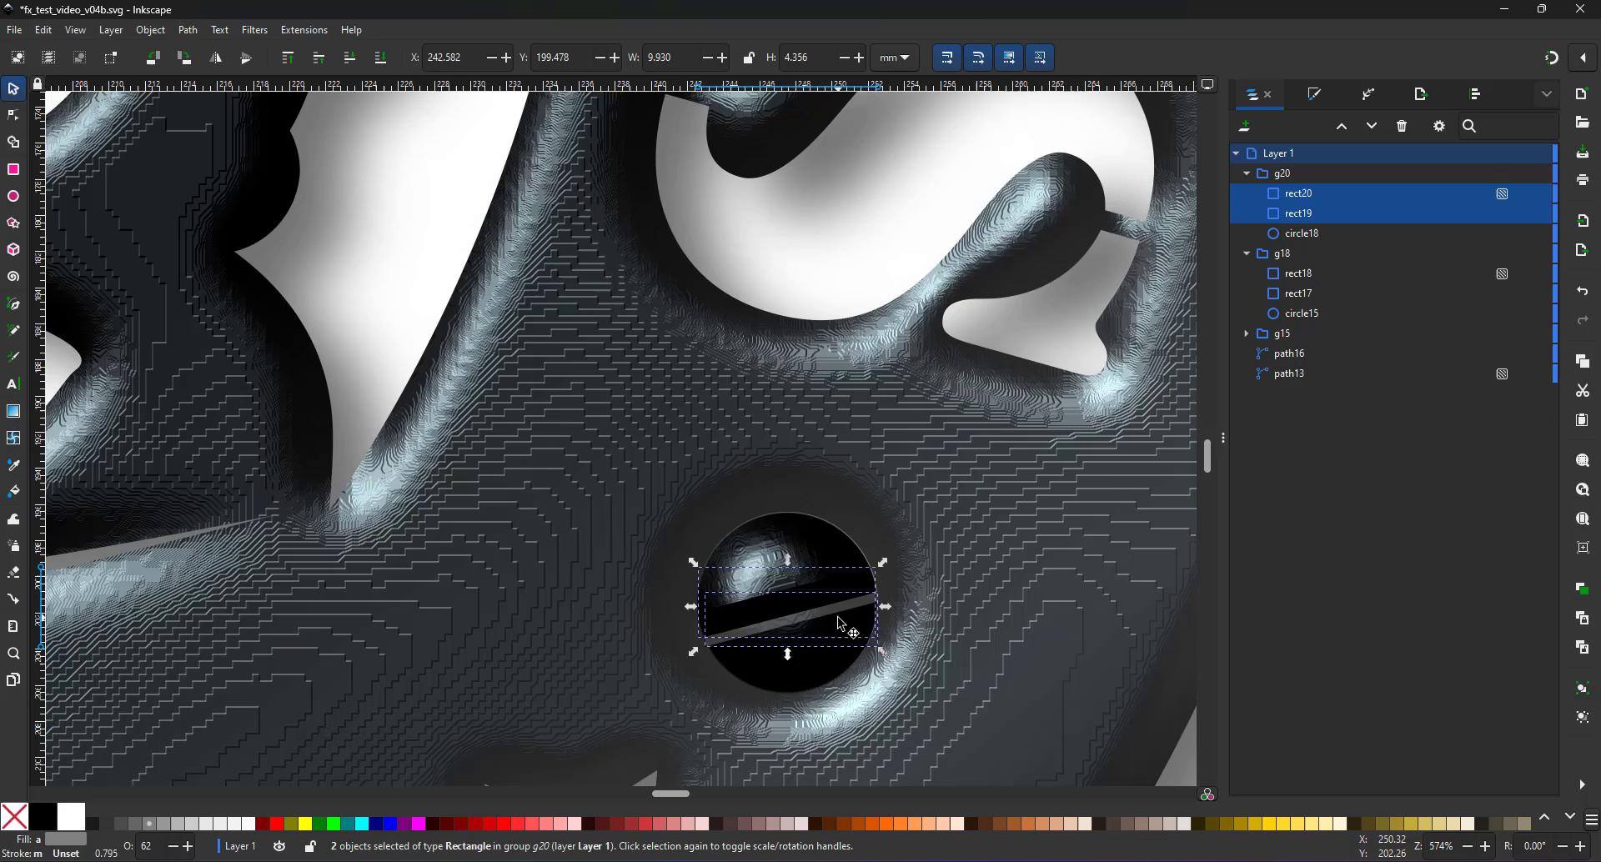
- Draw a page-sized rectangle filled dark brown
{"action": "left_click", "coordinate": [840, 623]}
{"action": "key", "text": "5"}
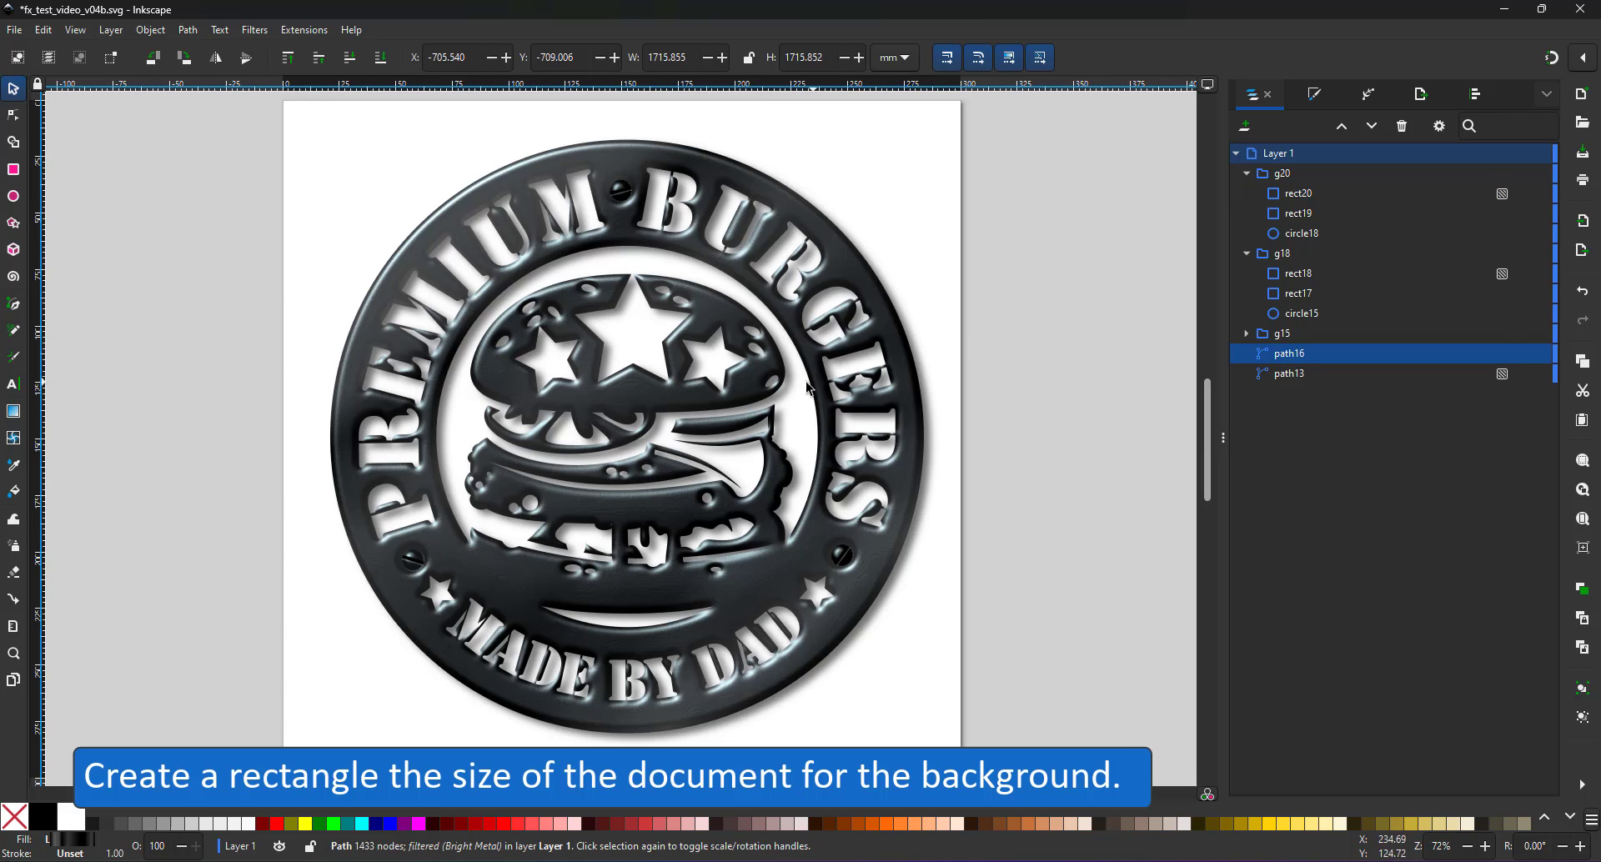
{"action": "left_click", "coordinate": [13, 169]}
{"action": "mouse_move", "coordinate": [285, 102]}
{"action": "left_mouse_down"}
{"action": "mouse_move", "coordinate": [893, 788]}
{"action": "mouse_move", "coordinate": [963, 787]}
{"action": "left_mouse_up"}
{"action": "key", "text": "ctrl+shift+f"}
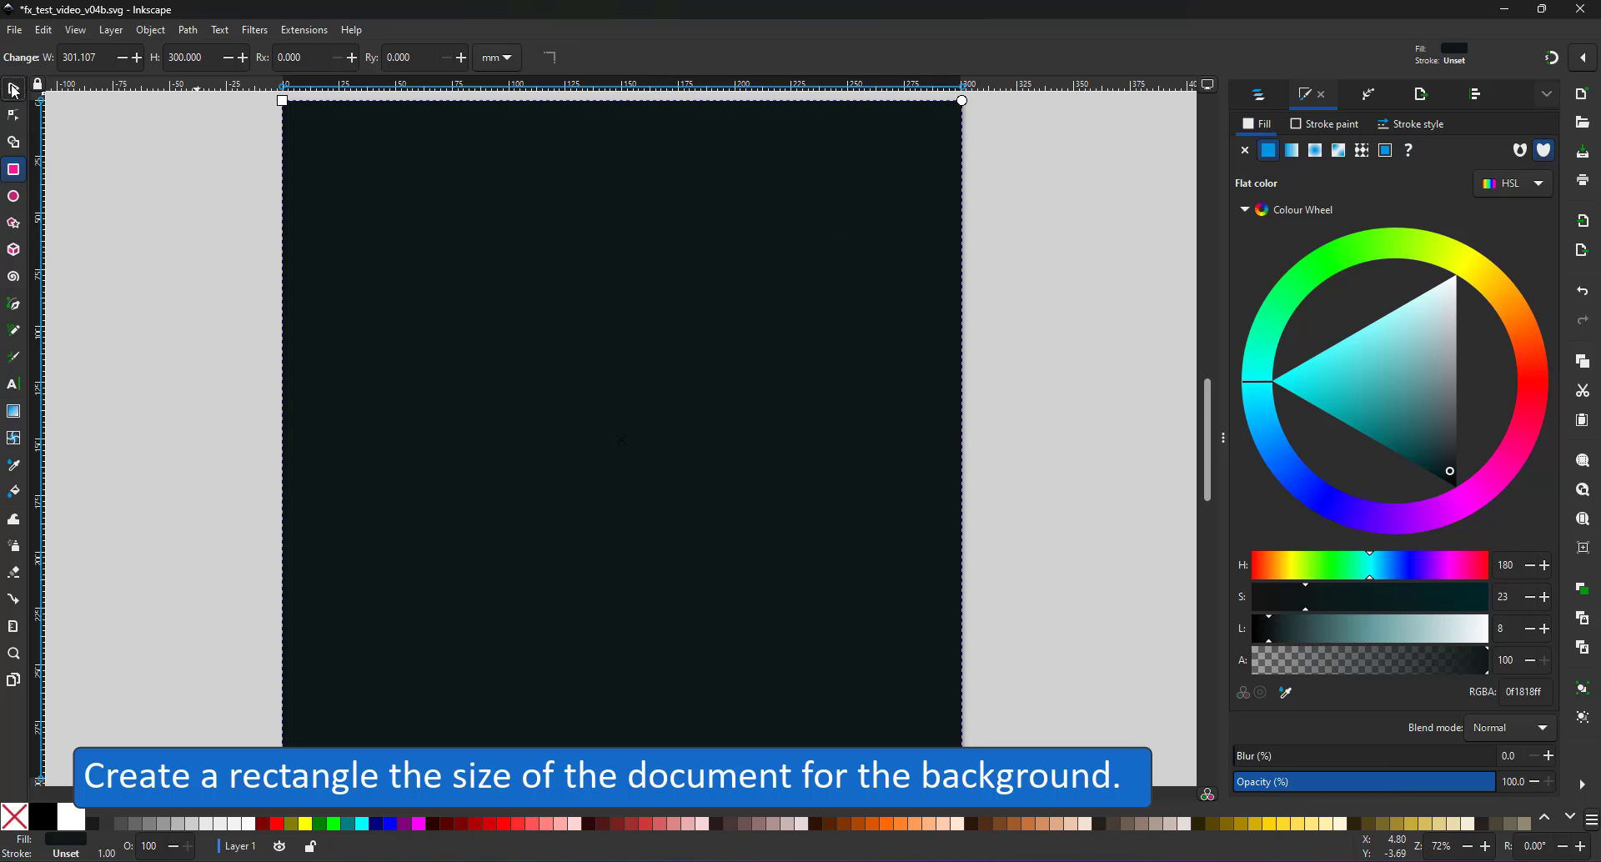
{"action": "left_click", "coordinate": [14, 90]}
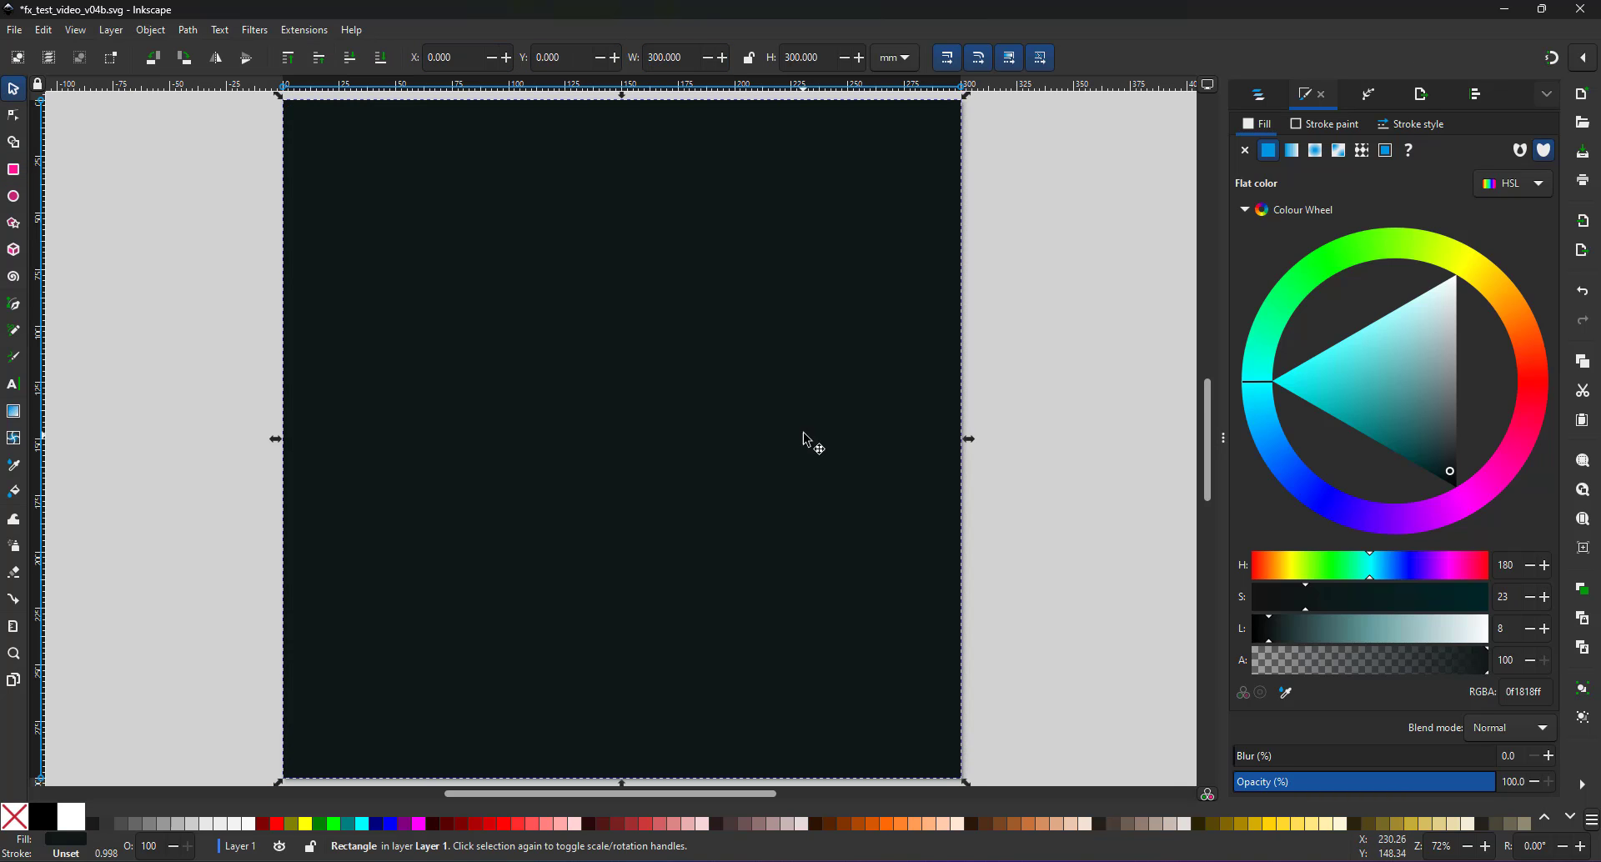
{"action": "left_click", "coordinate": [1519, 315]}
{"action": "left_click", "coordinate": [1326, 331]}
- Send the rectangle behind the logo with an angled multi-stop brown linear gradient
{"action": "key", "text": "g"}
{"action": "key", "text": "End"}
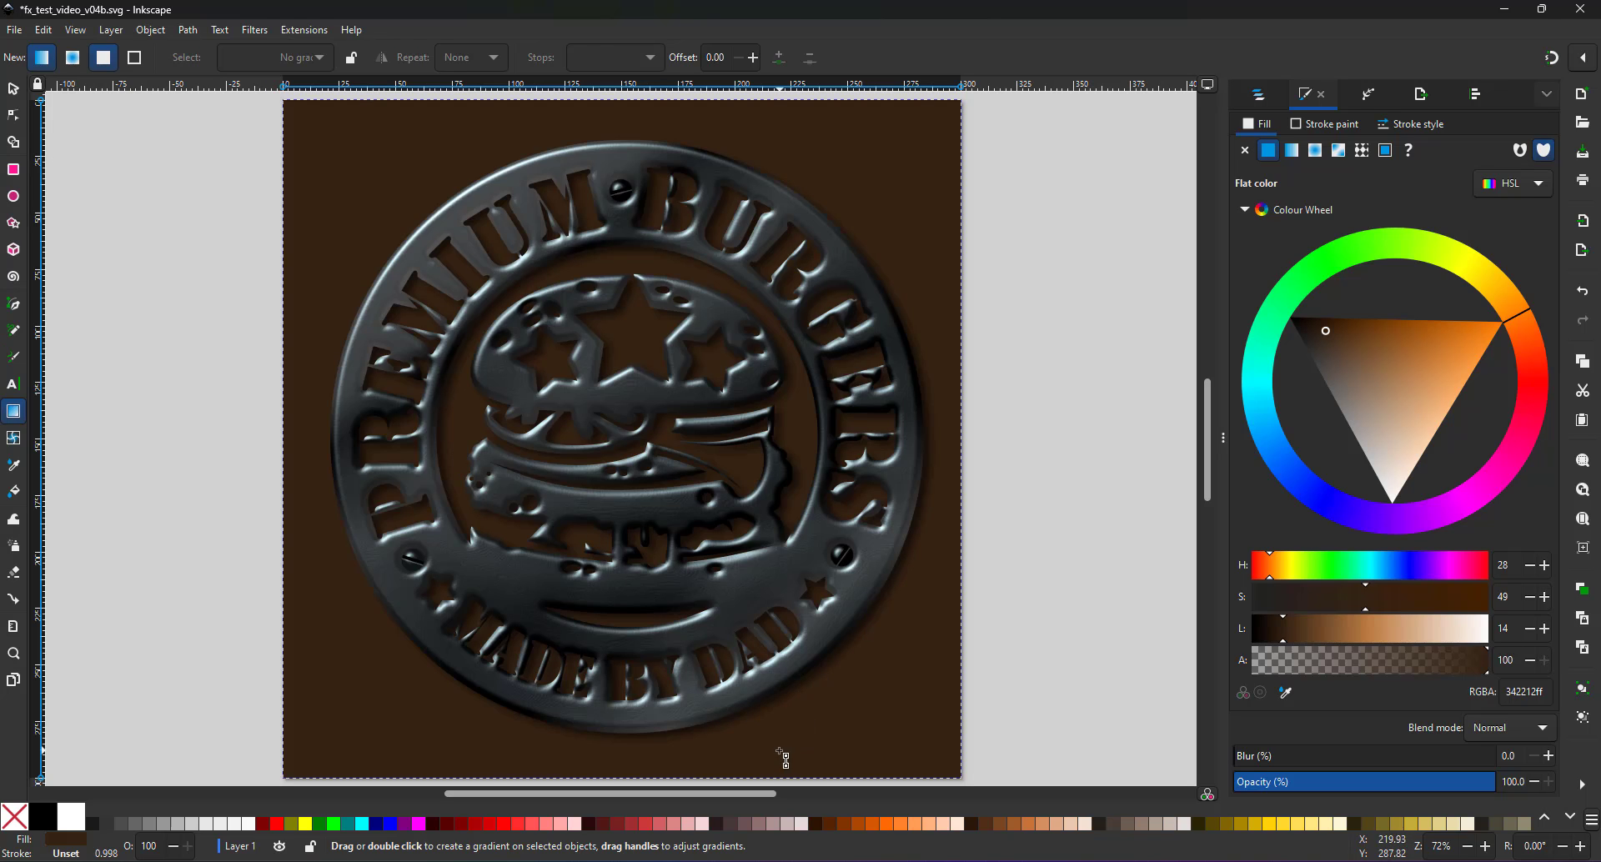
{"action": "left_click_drag", "start_coordinate": [769, 748], "coordinate": [620, 149]}
{"action": "left_click", "coordinate": [1486, 660]}
{"action": "left_click", "coordinate": [1373, 630]}
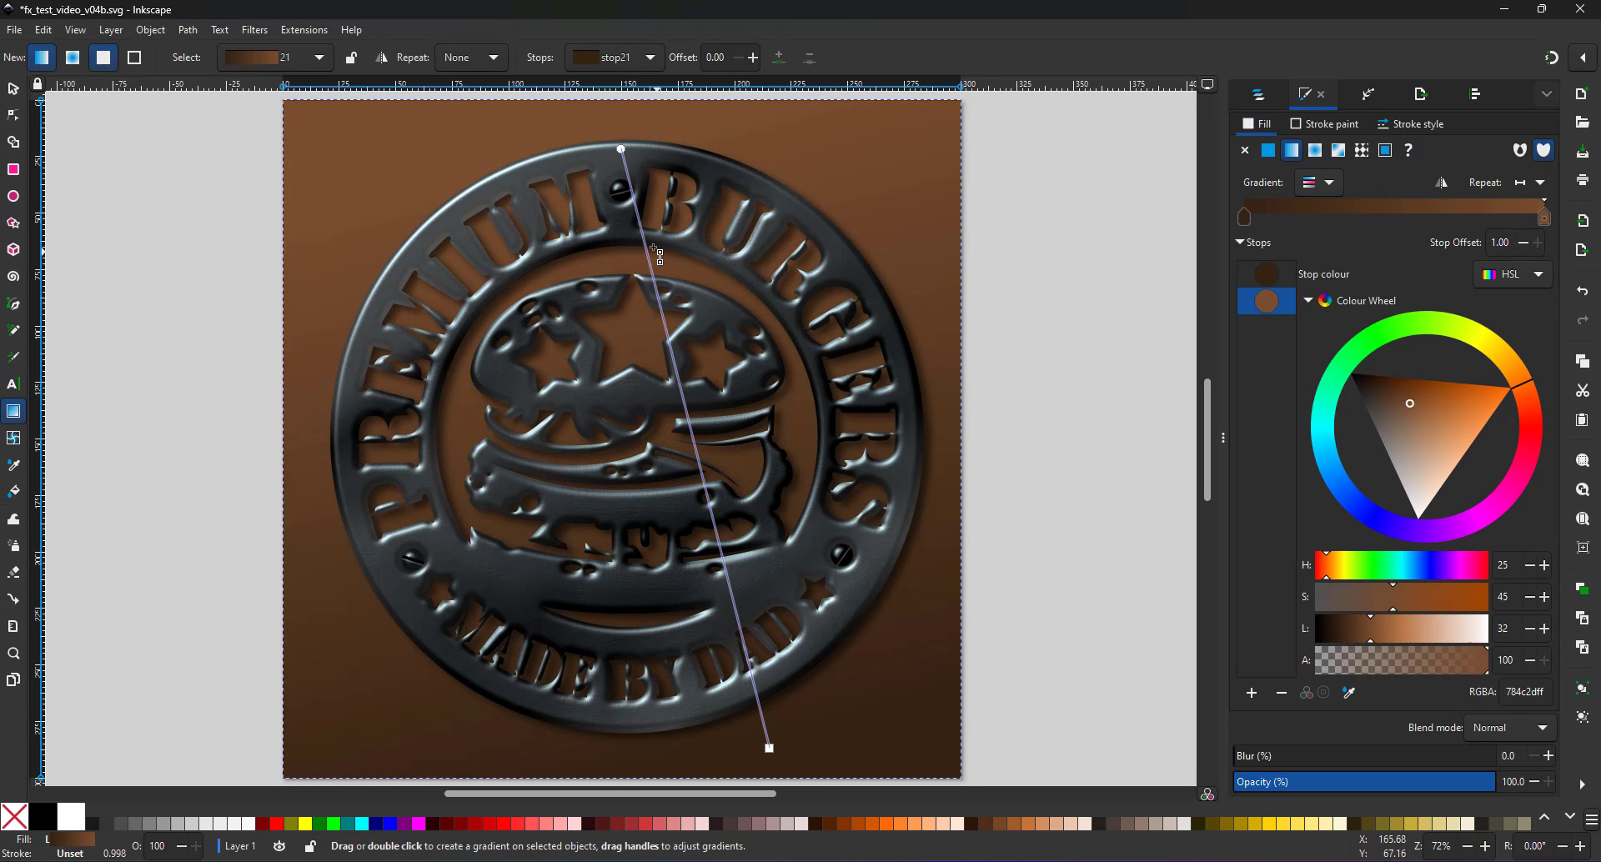
{"action": "double_click", "coordinate": [1284, 206]}
{"action": "double_click", "coordinate": [1364, 206]}
{"action": "double_click", "coordinate": [1417, 206]}
{"action": "double_click", "coordinate": [1500, 206]}
{"action": "left_click_drag", "start_coordinate": [1385, 628], "coordinate": [1342, 629]}
{"action": "left_click", "coordinate": [1267, 328]}
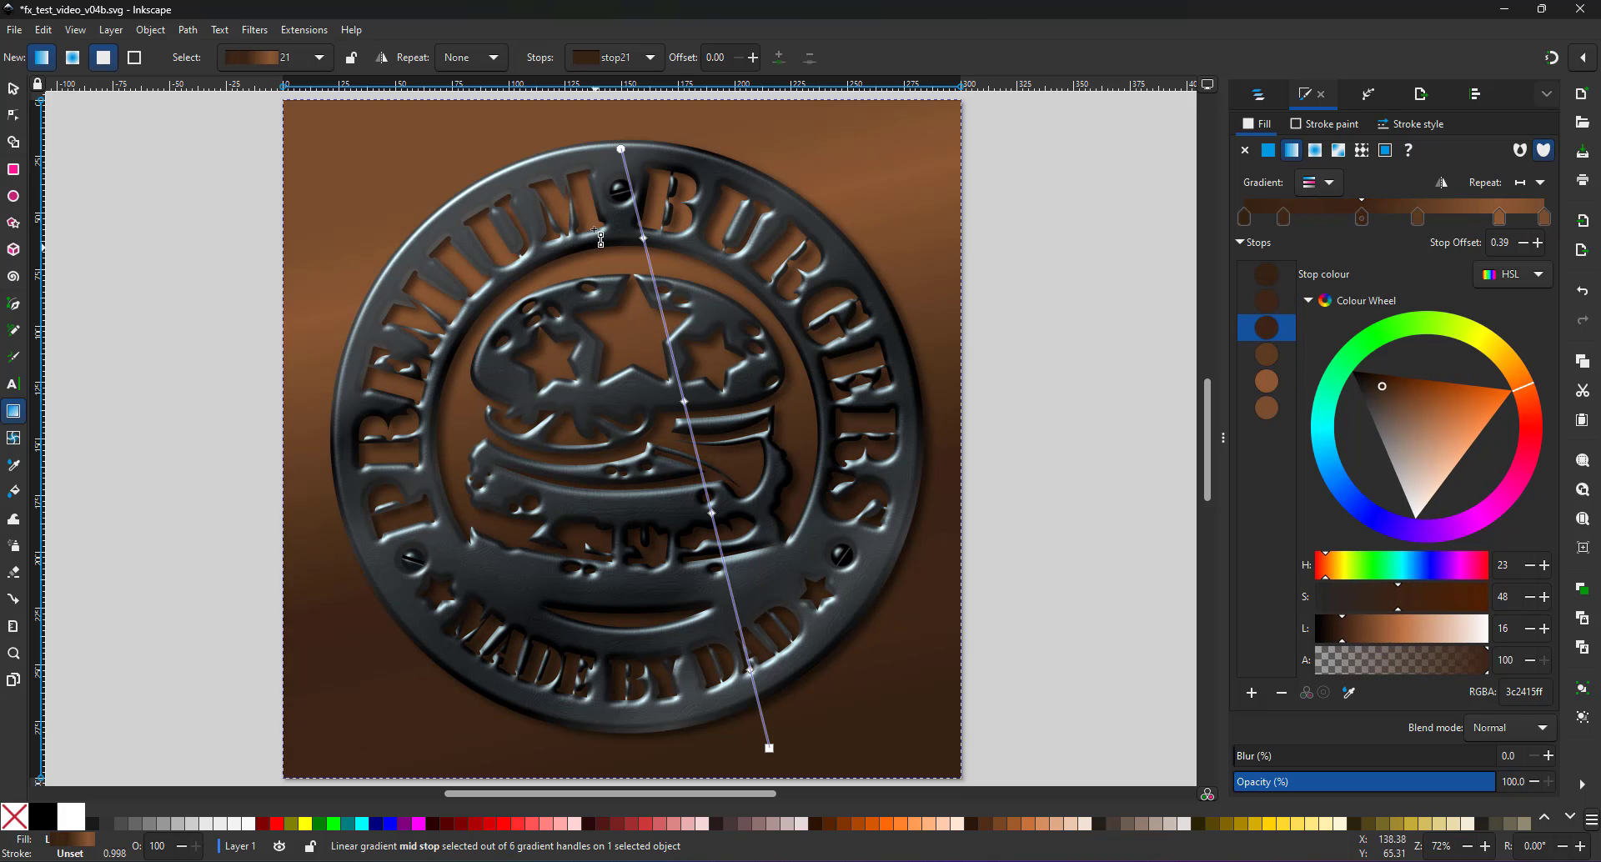
{"action": "left_click_drag", "start_coordinate": [621, 149], "coordinate": [472, 118]}
- Adjust the badge's metal gradient stops, darkening one and lightening another
{"action": "key", "text": "s"}
{"action": "left_click", "coordinate": [886, 620], "text": "ctrl"}
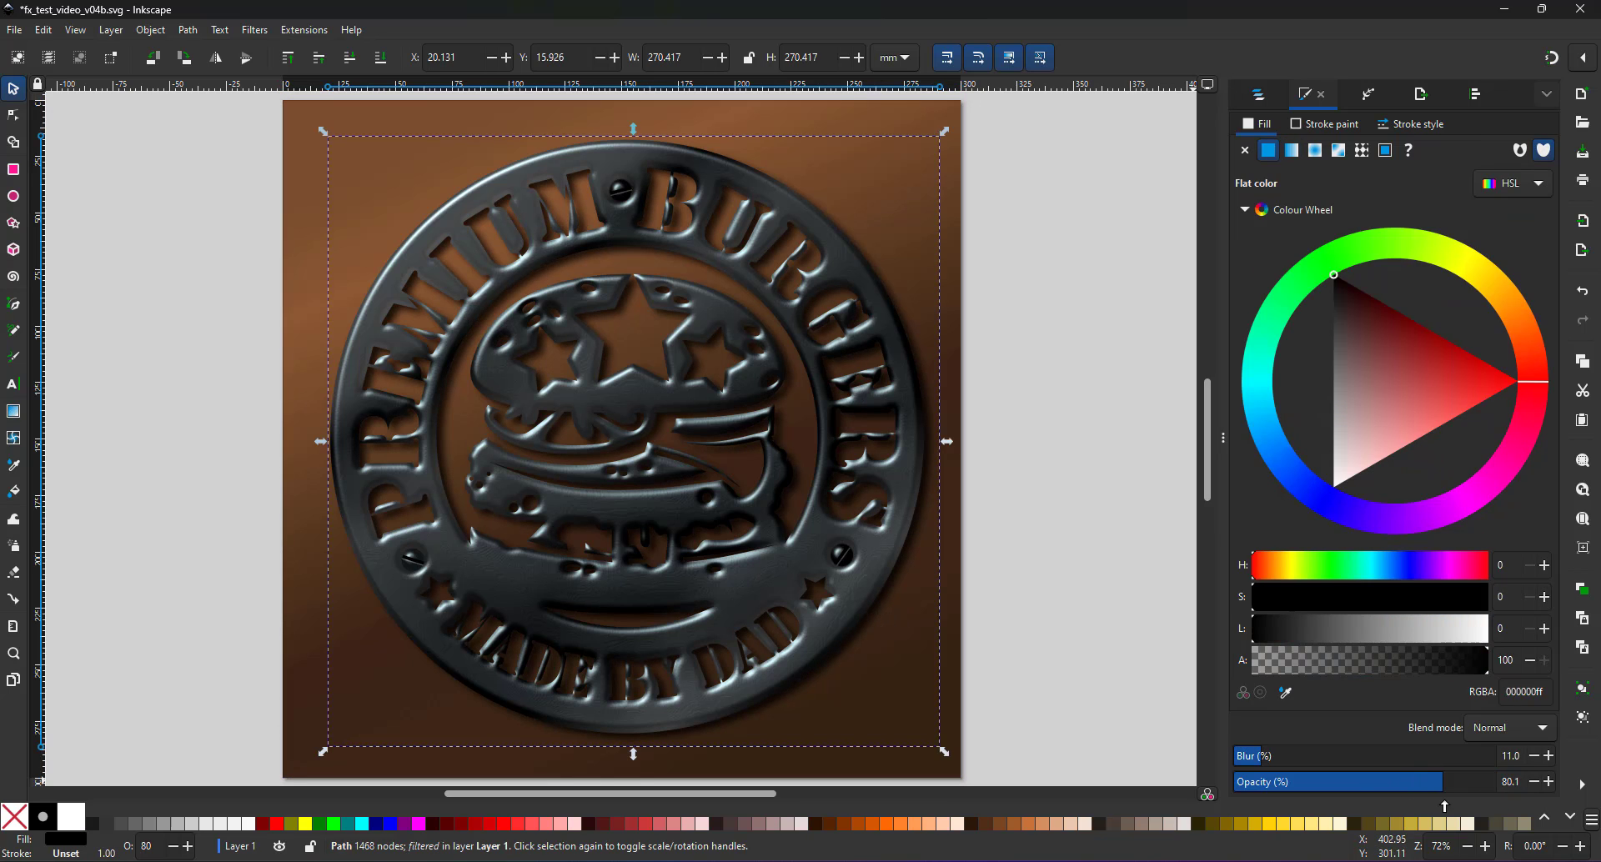
{"action": "left_click", "coordinate": [853, 602], "text": "alt"}
{"action": "left_click", "coordinate": [1335, 638]}
{"action": "left_click", "coordinate": [1354, 644]}
{"action": "left_click", "coordinate": [851, 556], "text": "alt"}
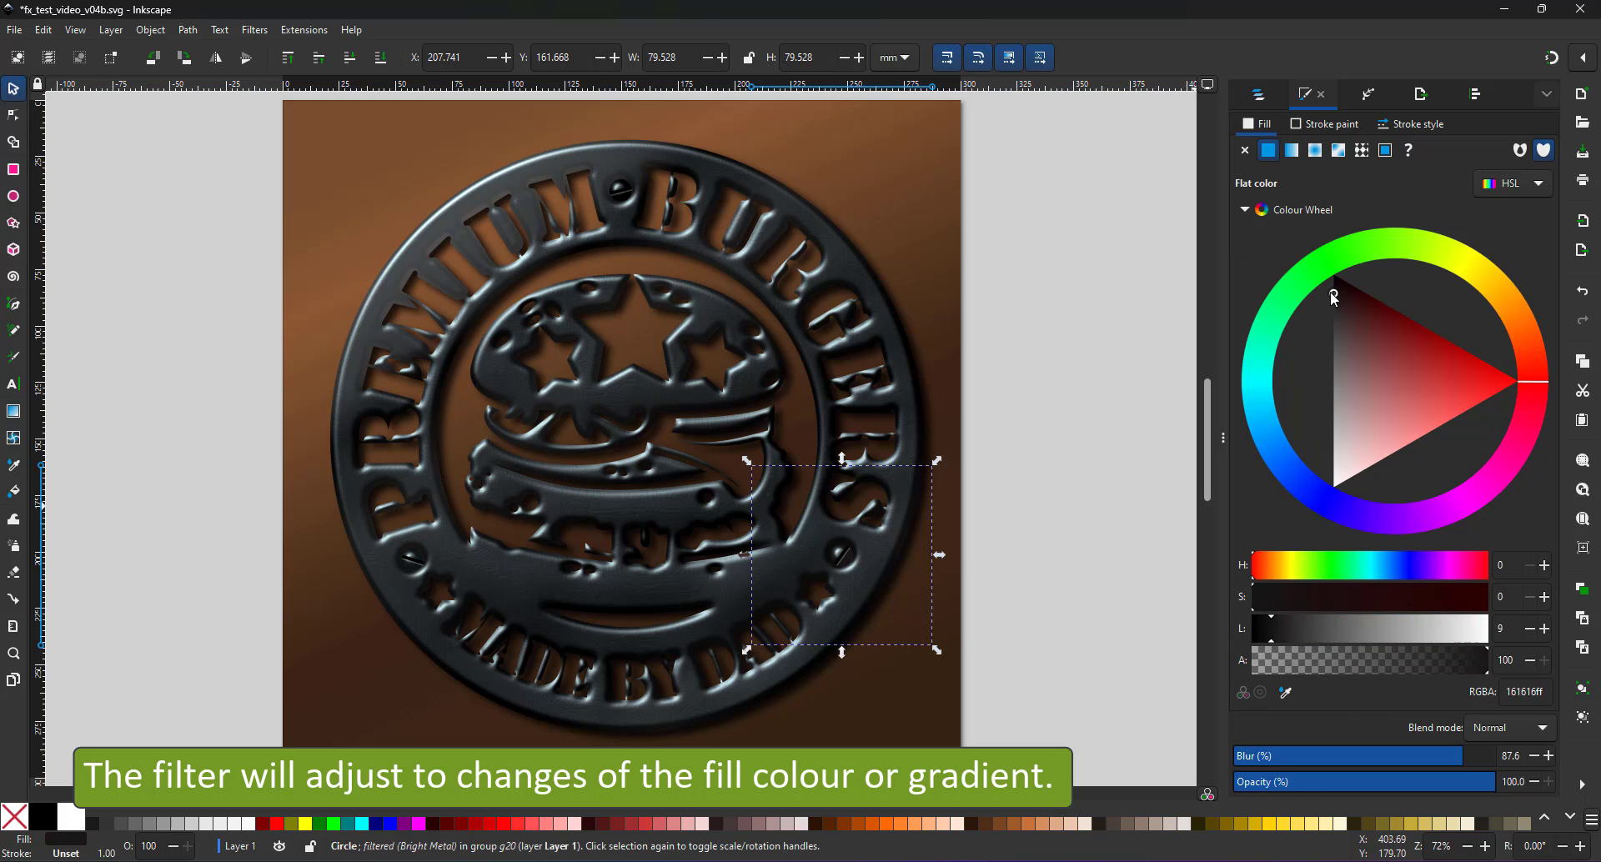
{"action": "left_click", "coordinate": [1099, 419]}
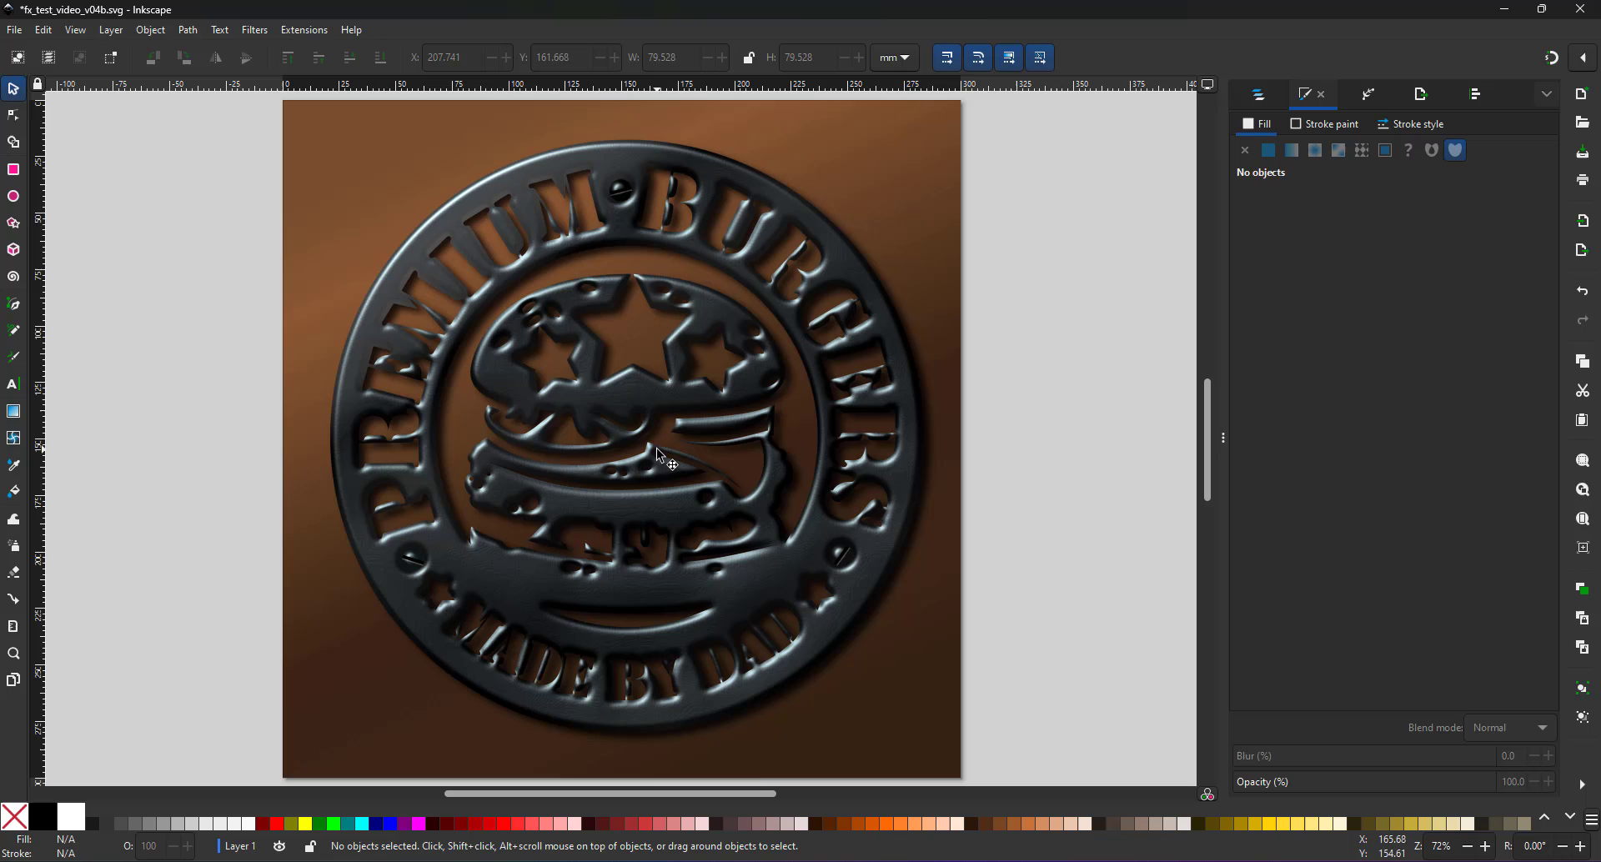
- Import the wood-grain photo, then scale and position it over the page
{"action": "left_click", "coordinate": [14, 30]}
{"action": "left_click", "coordinate": [25, 244]}
{"action": "left_click", "coordinate": [749, 492]}
{"action": "left_click", "coordinate": [1013, 564]}
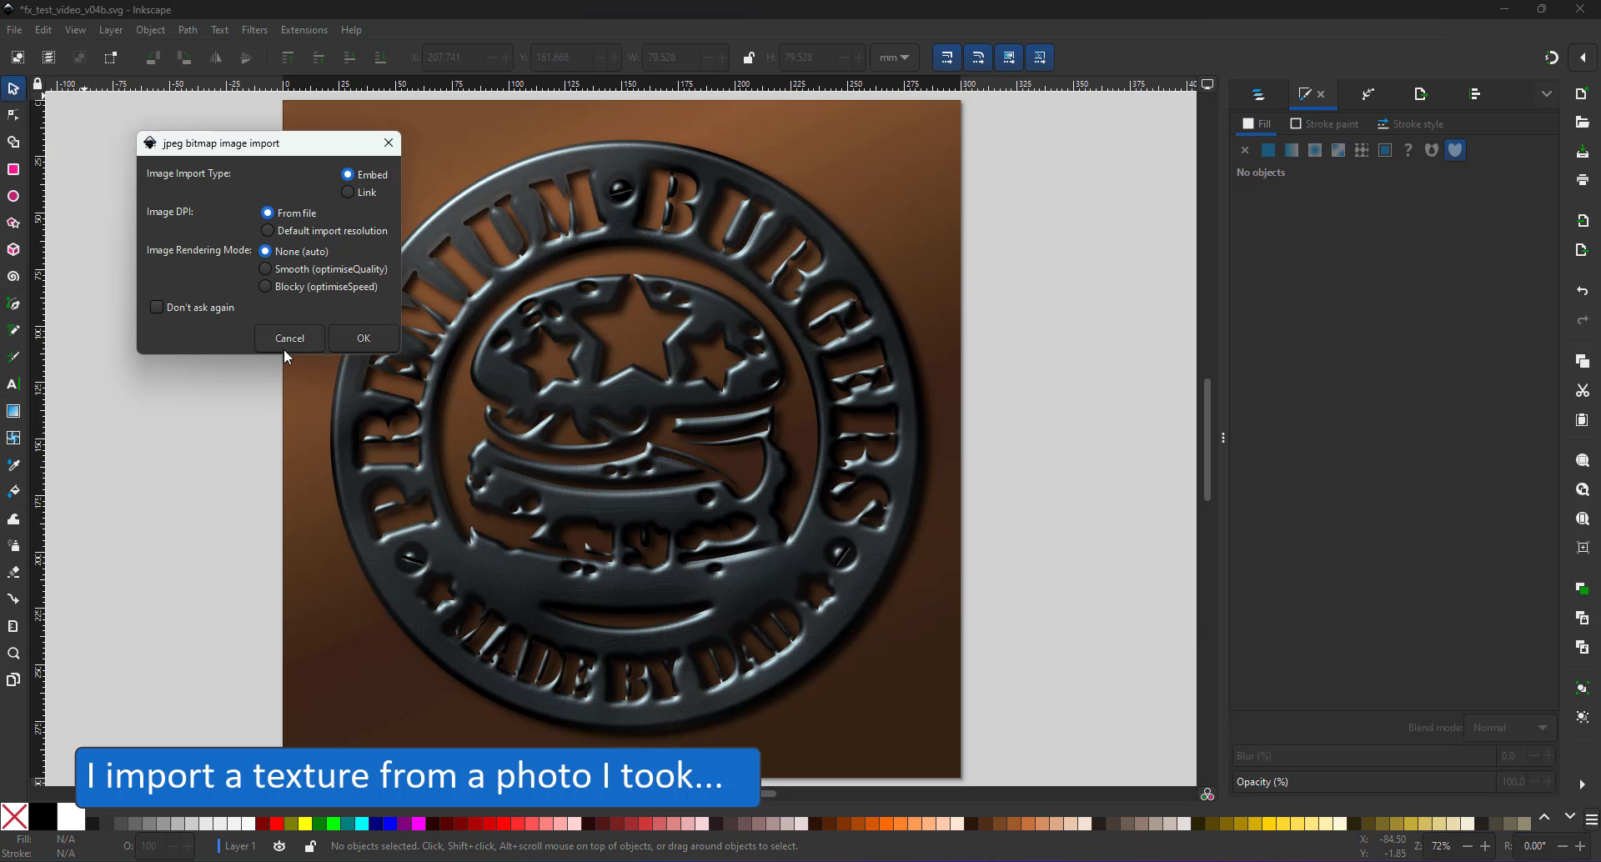
{"action": "left_click", "coordinate": [382, 345]}
{"action": "scroll", "coordinate": [378, 347], "scroll_direction": "down", "scroll_amount": 6}
{"action": "left_click_drag", "start_coordinate": [584, 197], "coordinate": [440, 375]}
{"action": "left_click_drag", "start_coordinate": [378, 467], "coordinate": [449, 383]}
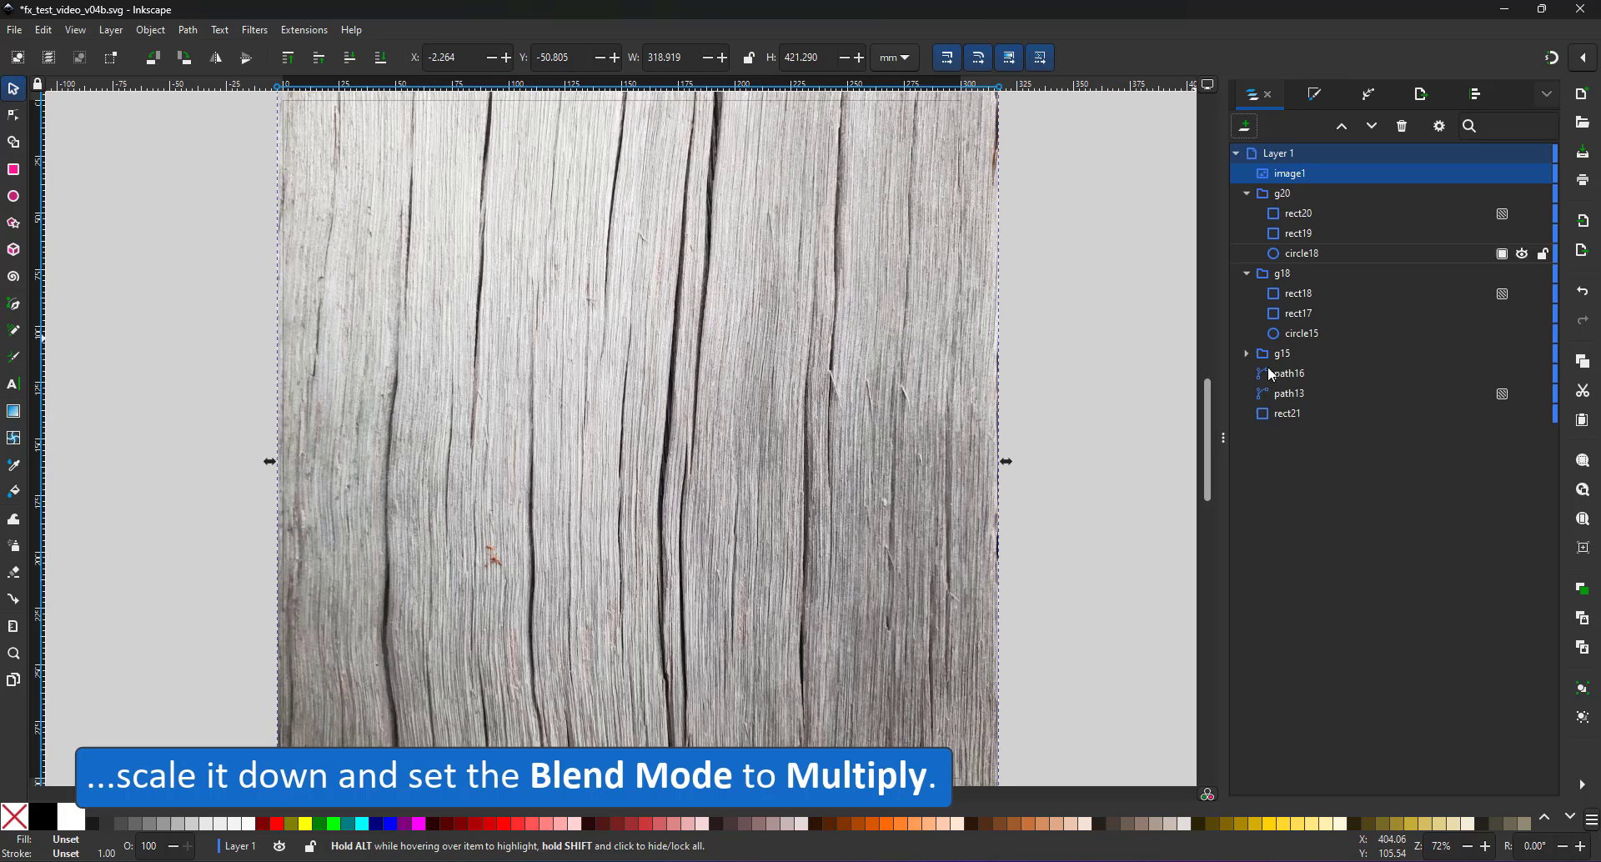
- Set the wood photo to Multiply blending and clip it into the background rectangle
{"action": "left_click", "coordinate": [1514, 728]}
{"action": "left_click", "coordinate": [1495, 782]}
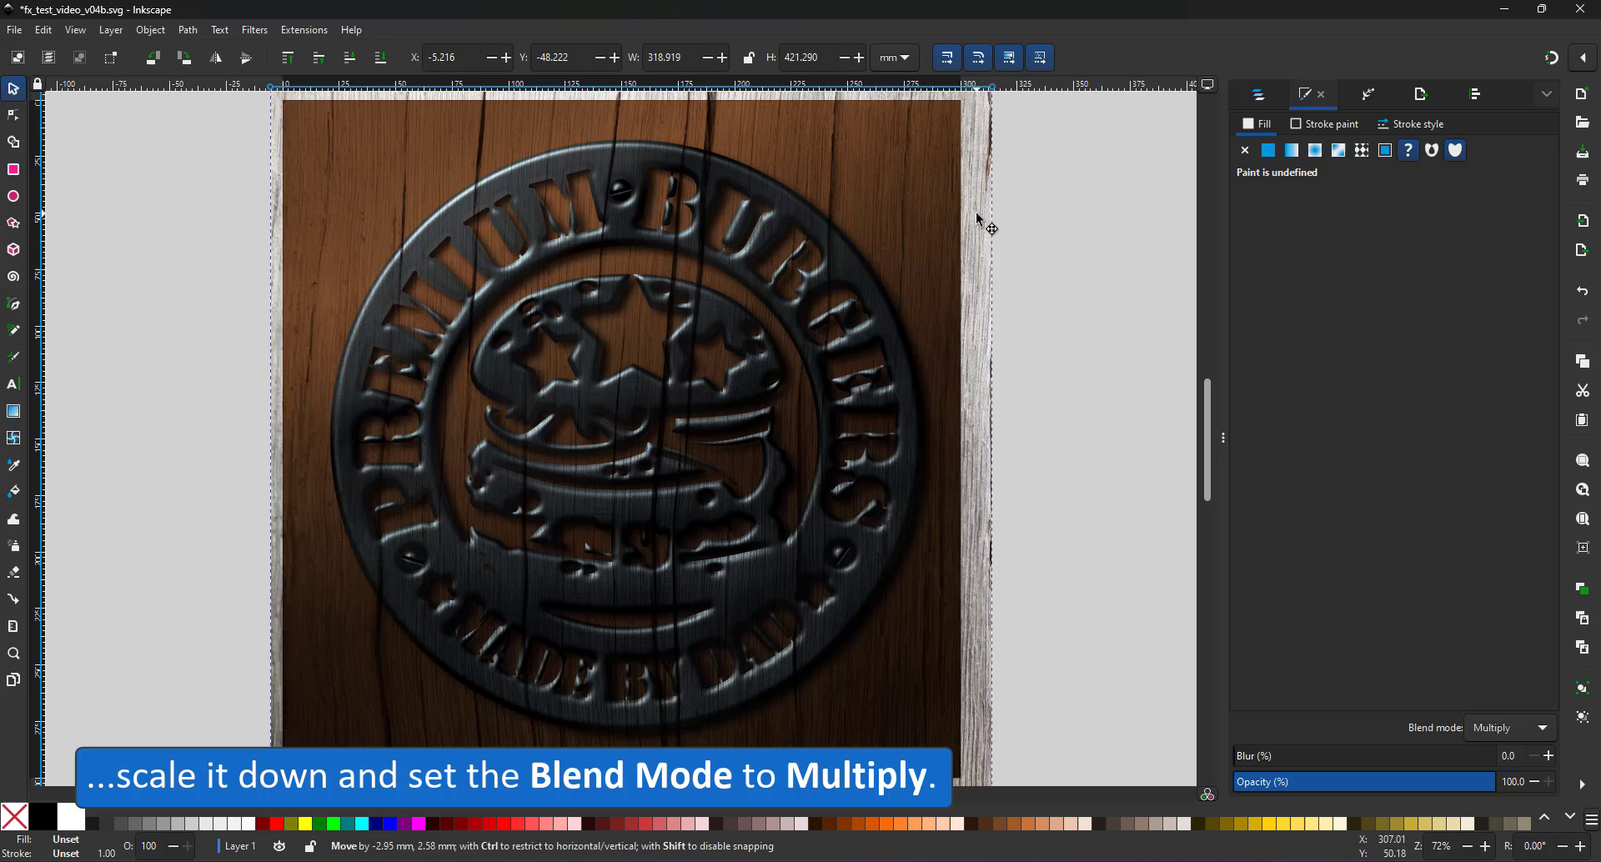
{"action": "left_click_drag", "start_coordinate": [961, 172], "coordinate": [949, 179]}
{"action": "right_click", "coordinate": [944, 172]}
{"action": "left_click", "coordinate": [1001, 456]}
{"action": "left_click", "coordinate": [1260, 94]}
{"action": "left_click", "coordinate": [1294, 413]}
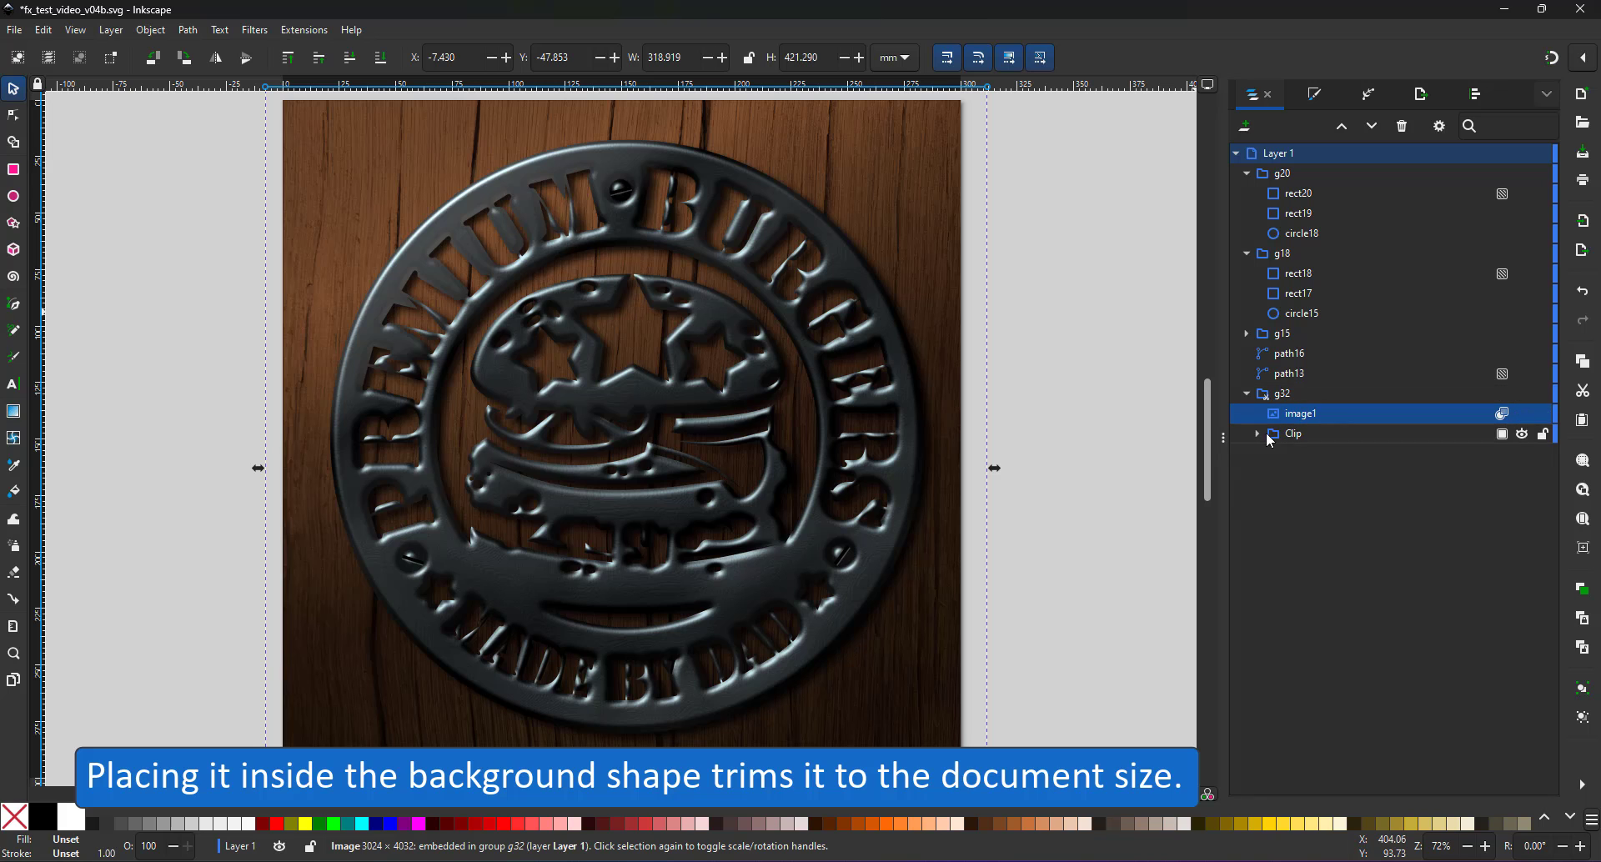
- Draw a large ellipse over the badge, set it to Overlay, and move it into the background group
{"action": "key", "text": "e"}
{"action": "left_click_drag", "start_coordinate": [356, 154], "coordinate": [926, 709]}
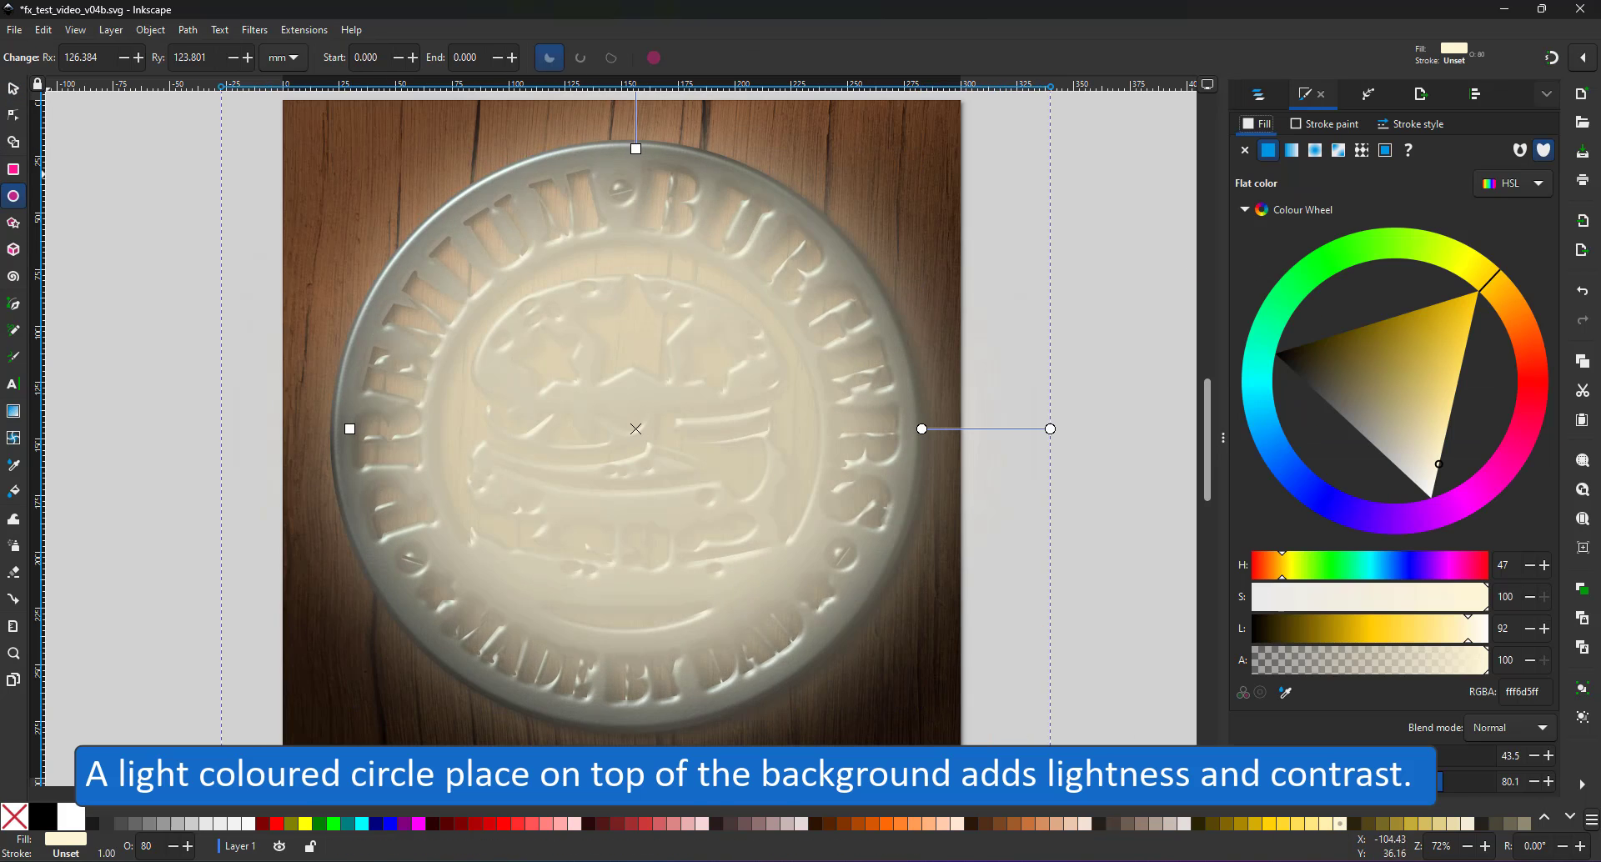
{"action": "key", "text": "s"}
{"action": "key", "text": "minus"}
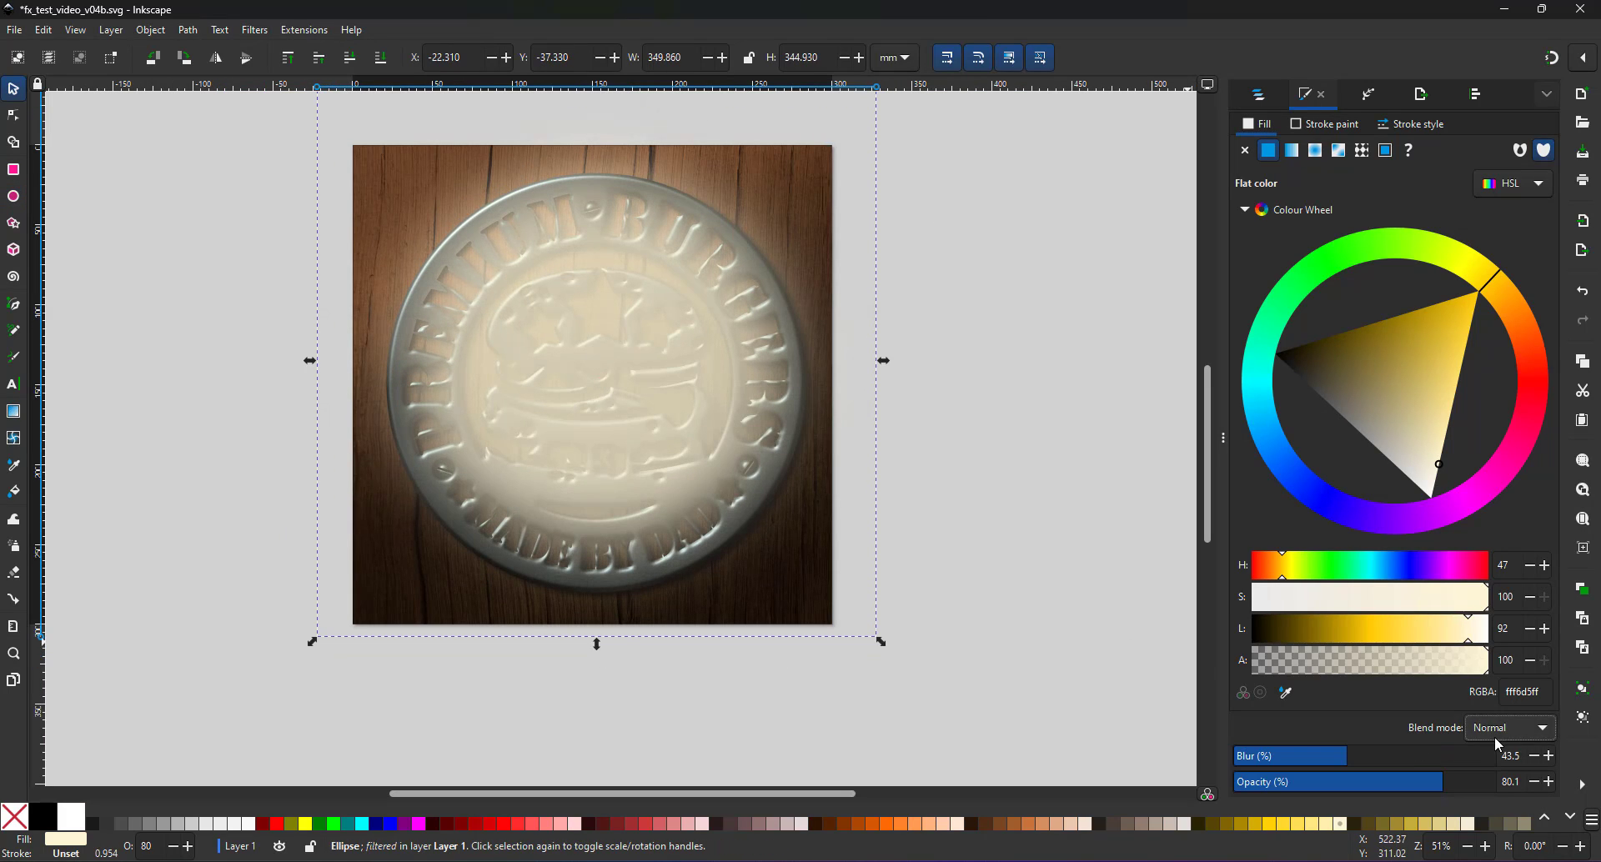
{"action": "left_click", "coordinate": [1509, 728]}
{"action": "left_click", "coordinate": [1498, 751]}
{"action": "left_click", "coordinate": [1496, 772]}
{"action": "left_click", "coordinate": [1260, 96]}
{"action": "left_click_drag", "start_coordinate": [1292, 173], "coordinate": [1309, 433]}
- Group the screw objects g20 through g15 and name the group 'screws'
{"action": "left_click", "coordinate": [1247, 173]}
{"action": "left_click", "coordinate": [1246, 193]}
{"action": "left_click", "coordinate": [1284, 173]}
{"action": "left_click", "coordinate": [1294, 213], "text": "shift"}
{"action": "key", "text": "ctrl+g"}
{"action": "type", "text": "screws"}
{"action": "key", "text": "Return"}
{"action": "left_click", "coordinate": [1300, 193]}
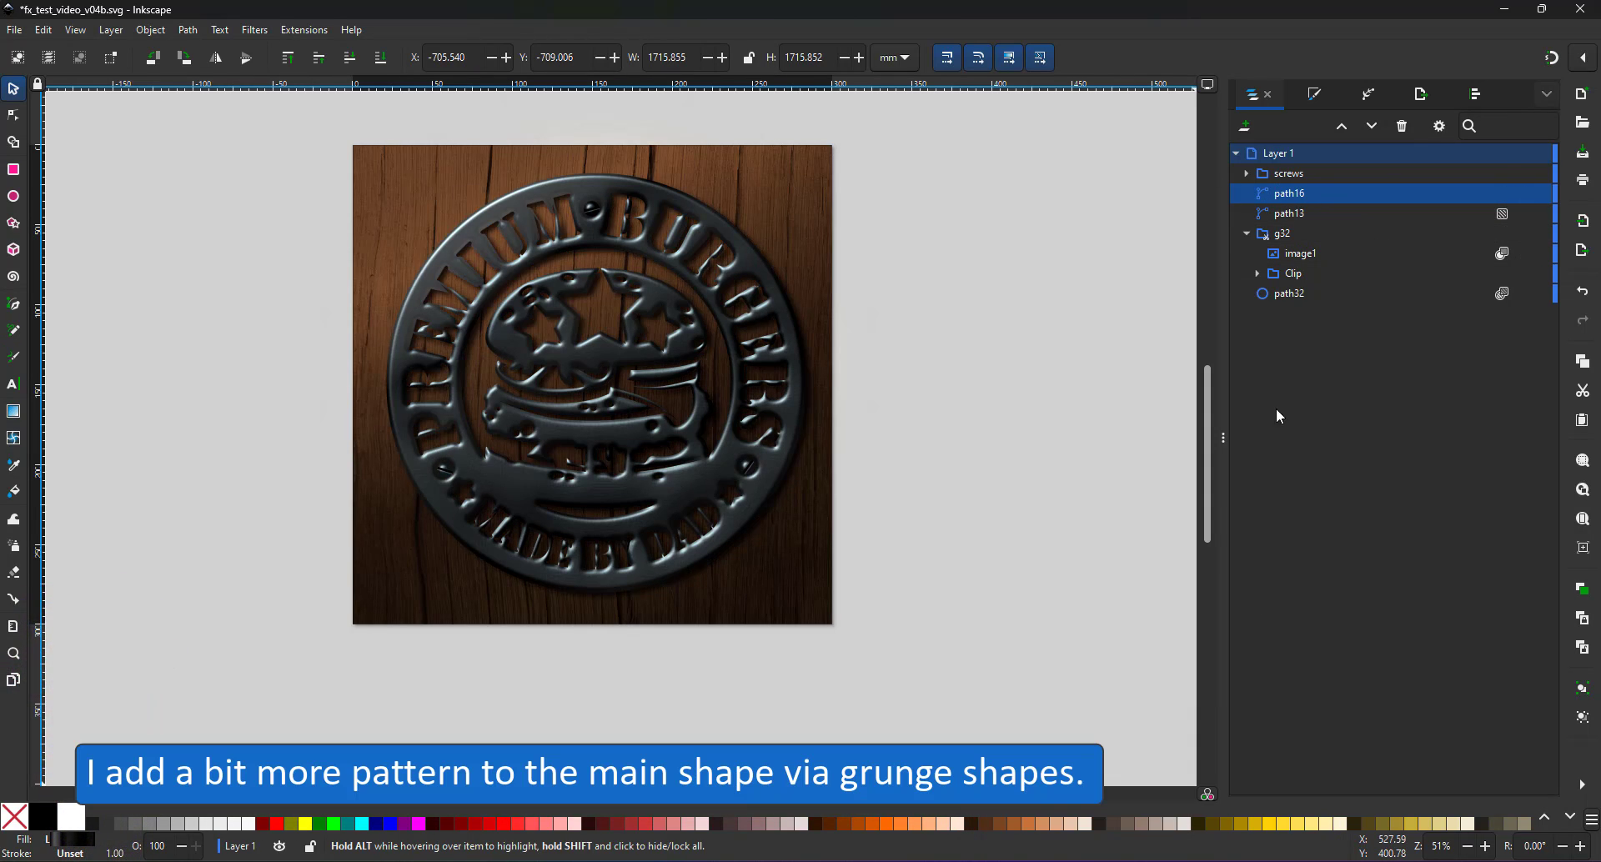
- Make a copy of the badge outline with all filters removed and a flat cream fill
{"action": "key", "text": "ctrl+v"}
{"action": "left_click", "coordinate": [189, 30]}
{"action": "key", "text": "Escape"}
{"action": "left_click", "coordinate": [255, 30]}
{"action": "left_click", "coordinate": [332, 454]}
{"action": "left_click", "coordinate": [1315, 94]}
{"action": "left_click", "coordinate": [1270, 151]}
{"action": "left_click", "coordinate": [887, 646]}
- Import the grunge_edit_cut5 file into the drawing
{"action": "left_click", "coordinate": [15, 30]}
{"action": "left_click", "coordinate": [83, 238]}
{"action": "scroll", "coordinate": [829, 414], "scroll_direction": "down", "scroll_amount": 2}
{"action": "left_click", "coordinate": [158, 435]}
{"action": "left_click", "coordinate": [158, 403]}
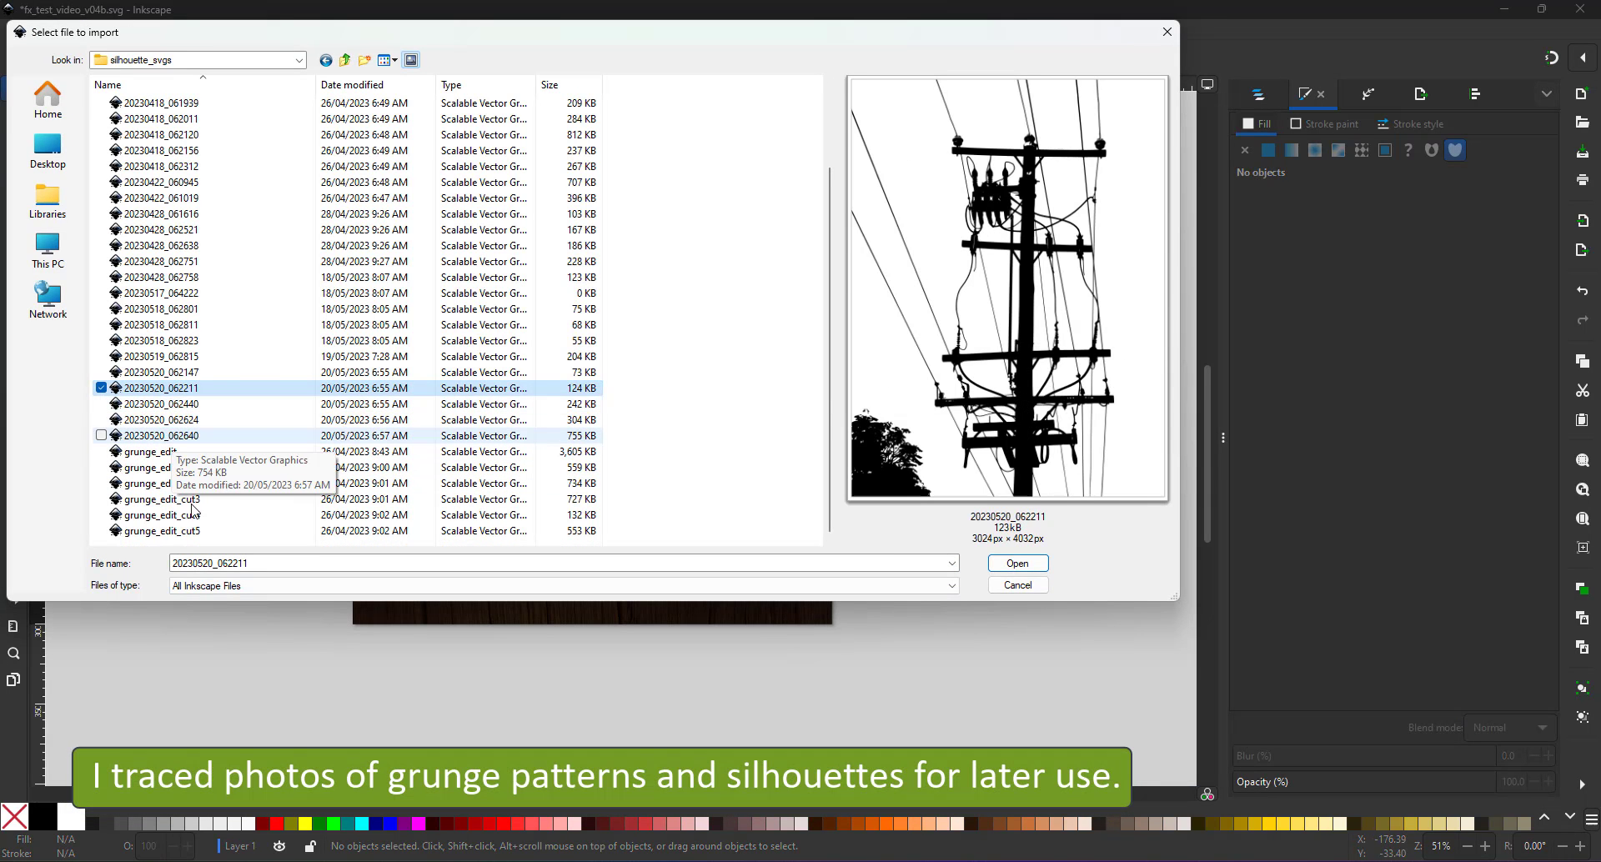
{"action": "left_click", "coordinate": [163, 530]}
{"action": "left_click", "coordinate": [1018, 564]}
{"action": "left_click", "coordinate": [583, 500]}
- Place the grunge over the badge's lower right and clip it to the cream badge copy
{"action": "mouse_move", "coordinate": [633, 434]}
{"action": "left_mouse_down"}
{"action": "mouse_move", "coordinate": [728, 503]}
{"action": "mouse_move", "coordinate": [720, 525]}
{"action": "left_mouse_up"}
{"action": "left_click", "coordinate": [1506, 730]}
{"action": "left_click", "coordinate": [732, 533]}
{"action": "key", "text": "ctrl+shift+l"}
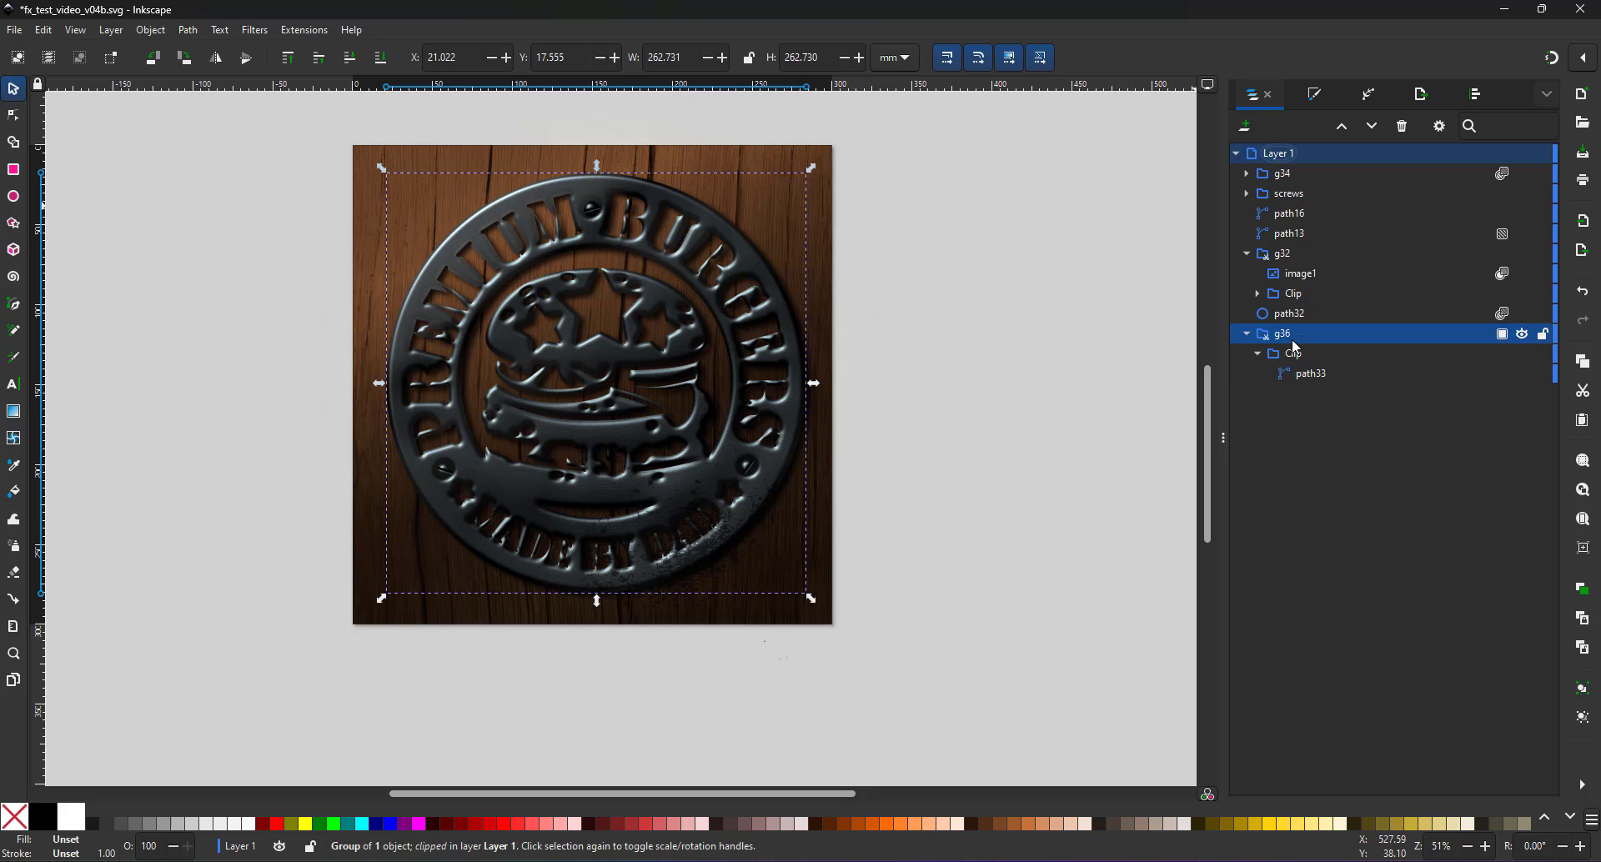
- Move the grunge clip group to the top, add the g34 grunge, and make a rotated, faded duplicate
{"action": "left_click_drag", "start_coordinate": [1288, 334], "coordinate": [1301, 165]}
{"action": "left_click_drag", "start_coordinate": [1284, 234], "coordinate": [1339, 185]}
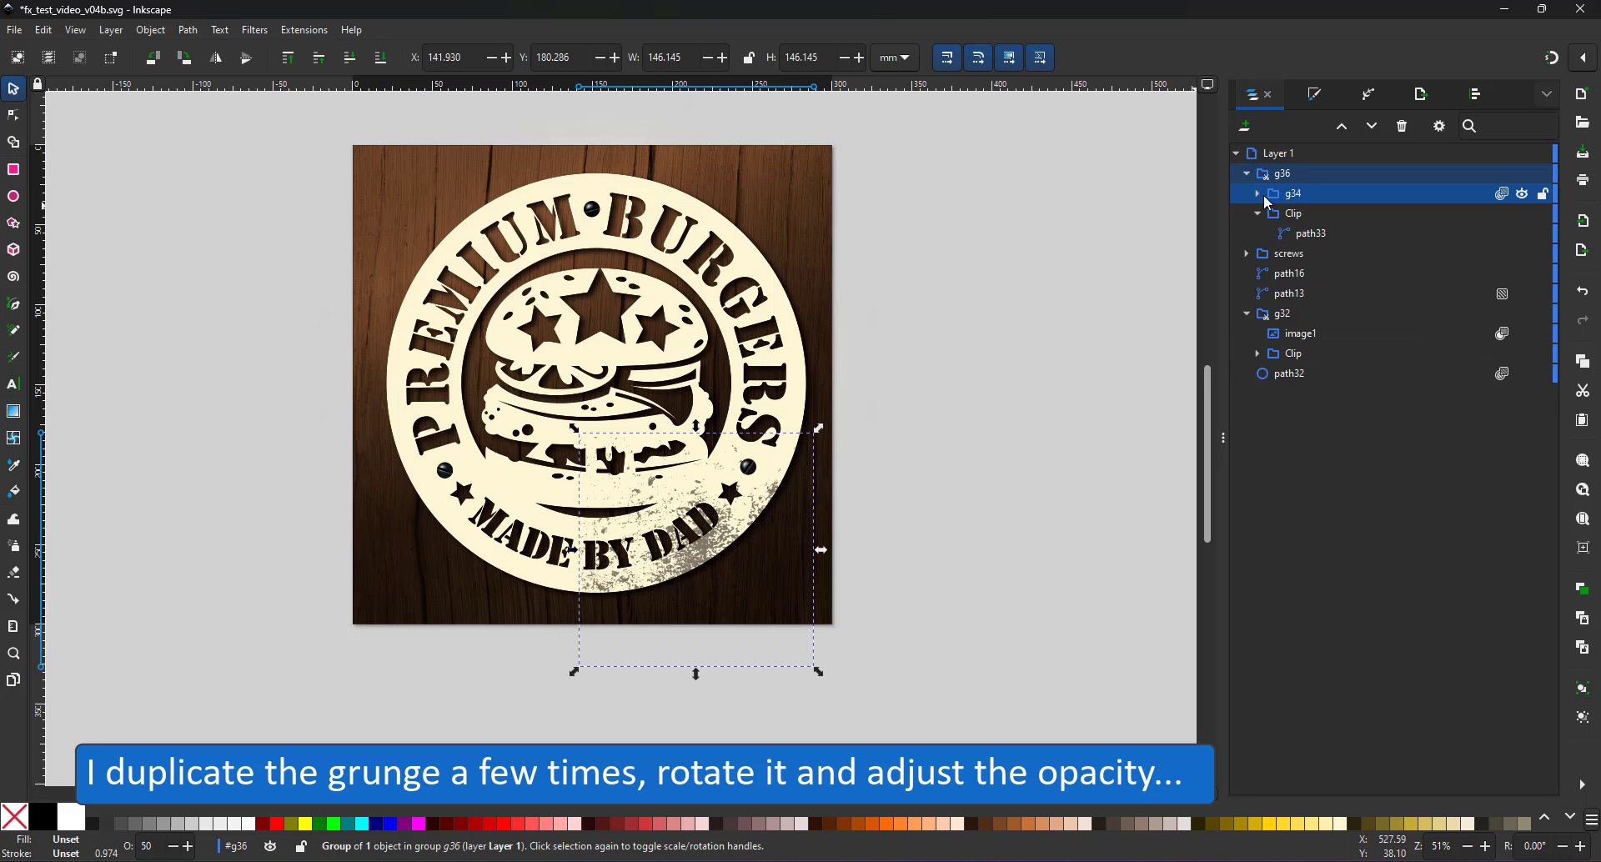
{"action": "left_click", "coordinate": [433, 317], "text": "ctrl"}
{"action": "left_click_drag", "start_coordinate": [433, 317], "coordinate": [751, 333]}
{"action": "key", "text": "ctrl+d"}
{"action": "left_click", "coordinate": [1359, 313]}
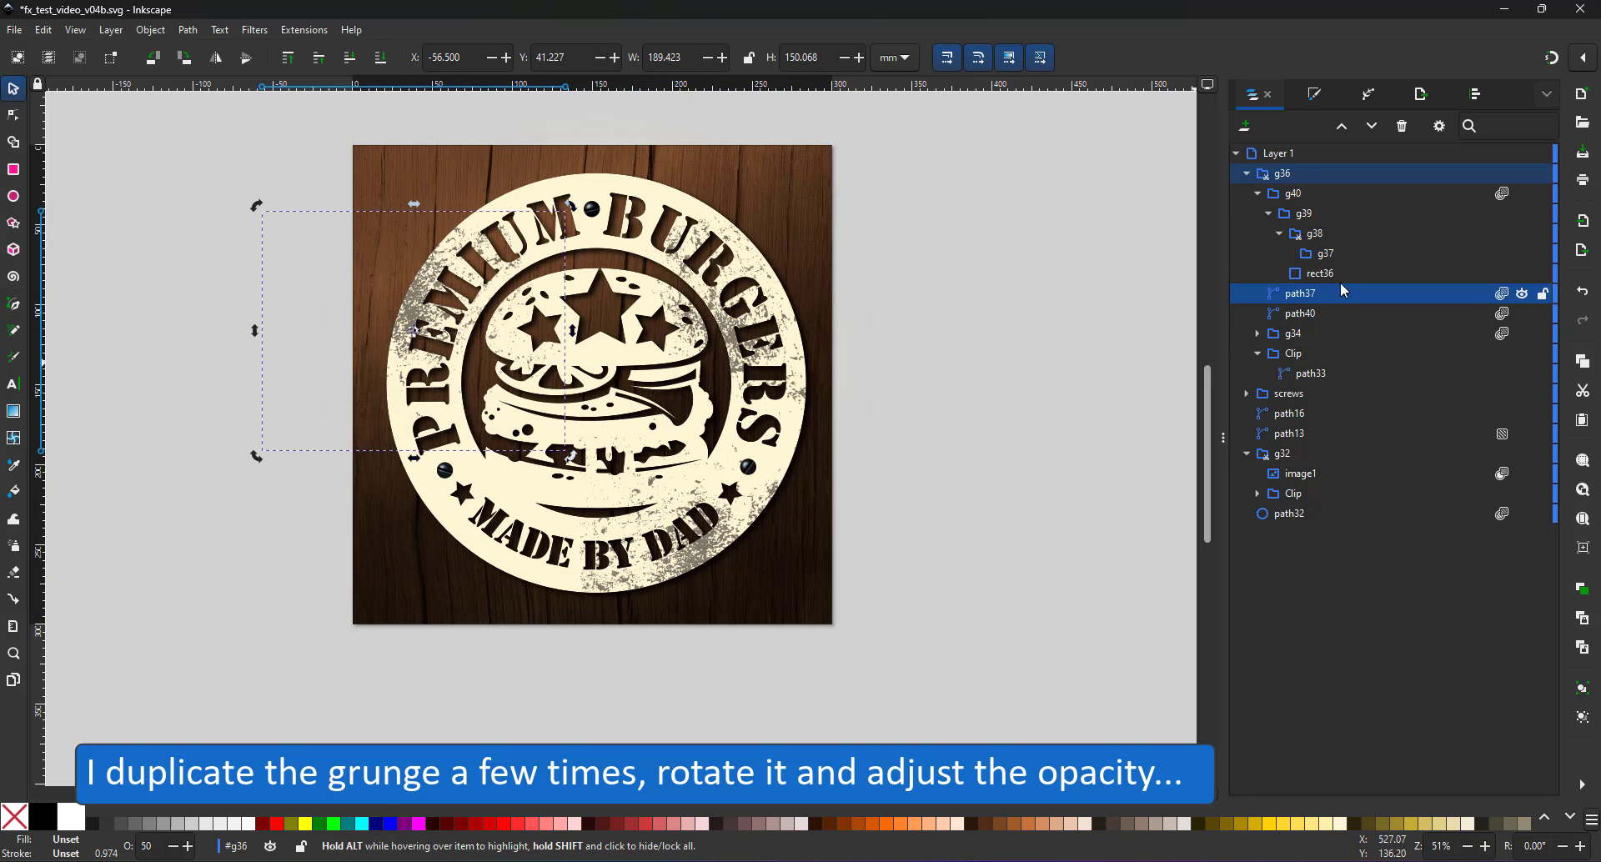
- Ungroup the nested grunge groups and adjust the path2 grunge and path33 clip shape
{"action": "left_click", "coordinate": [1307, 354]}
{"action": "key", "text": "ctrl+plus"}
{"action": "left_click", "coordinate": [609, 380]}
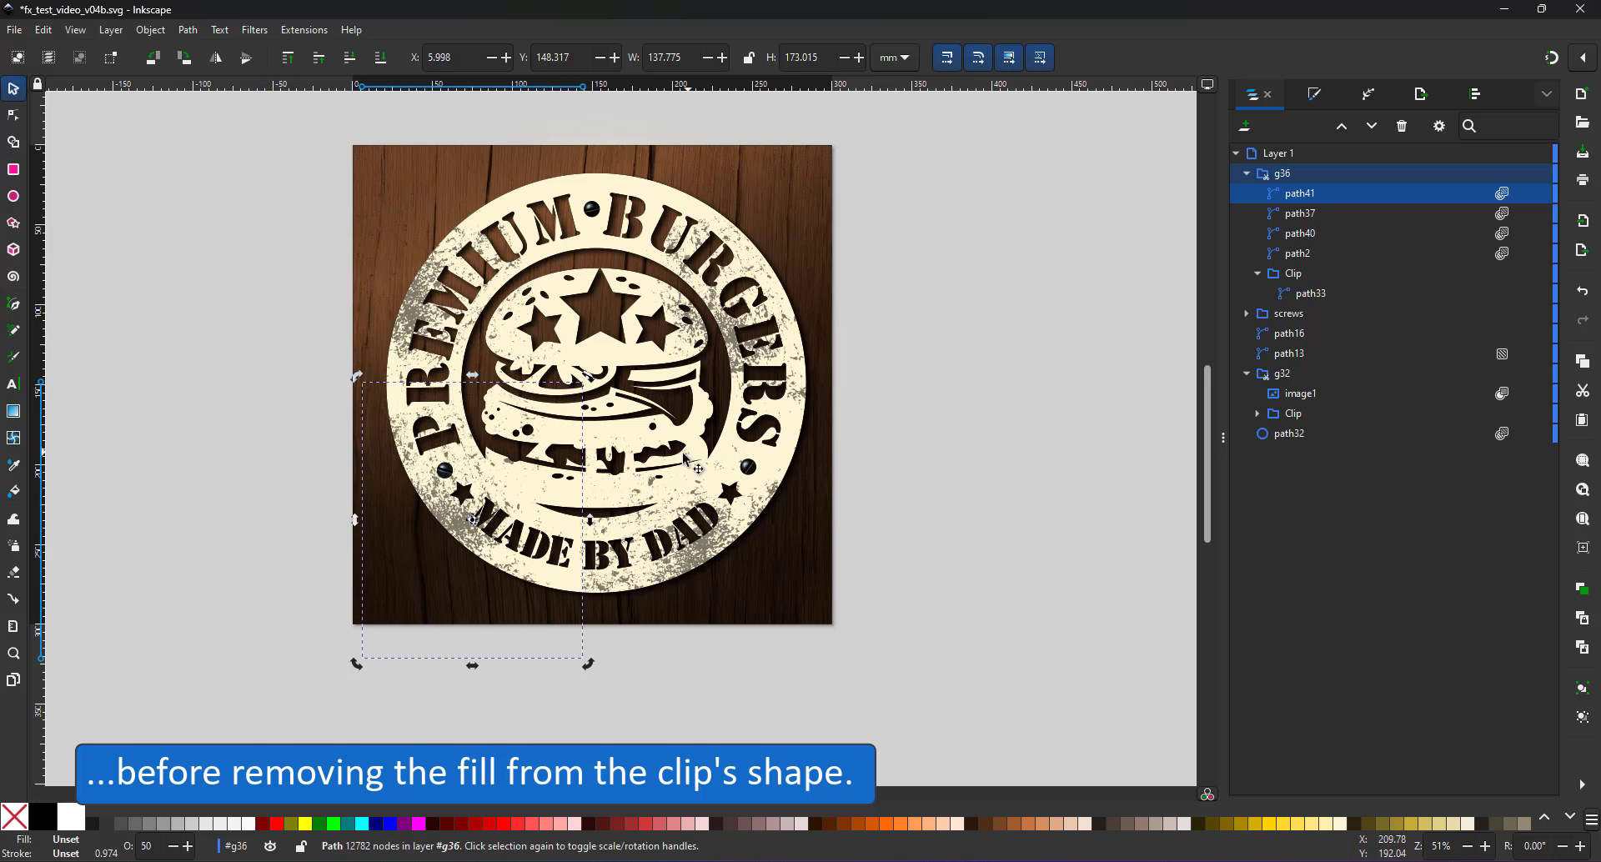
{"action": "left_click", "coordinate": [1293, 253]}
{"action": "left_click", "coordinate": [1307, 293]}
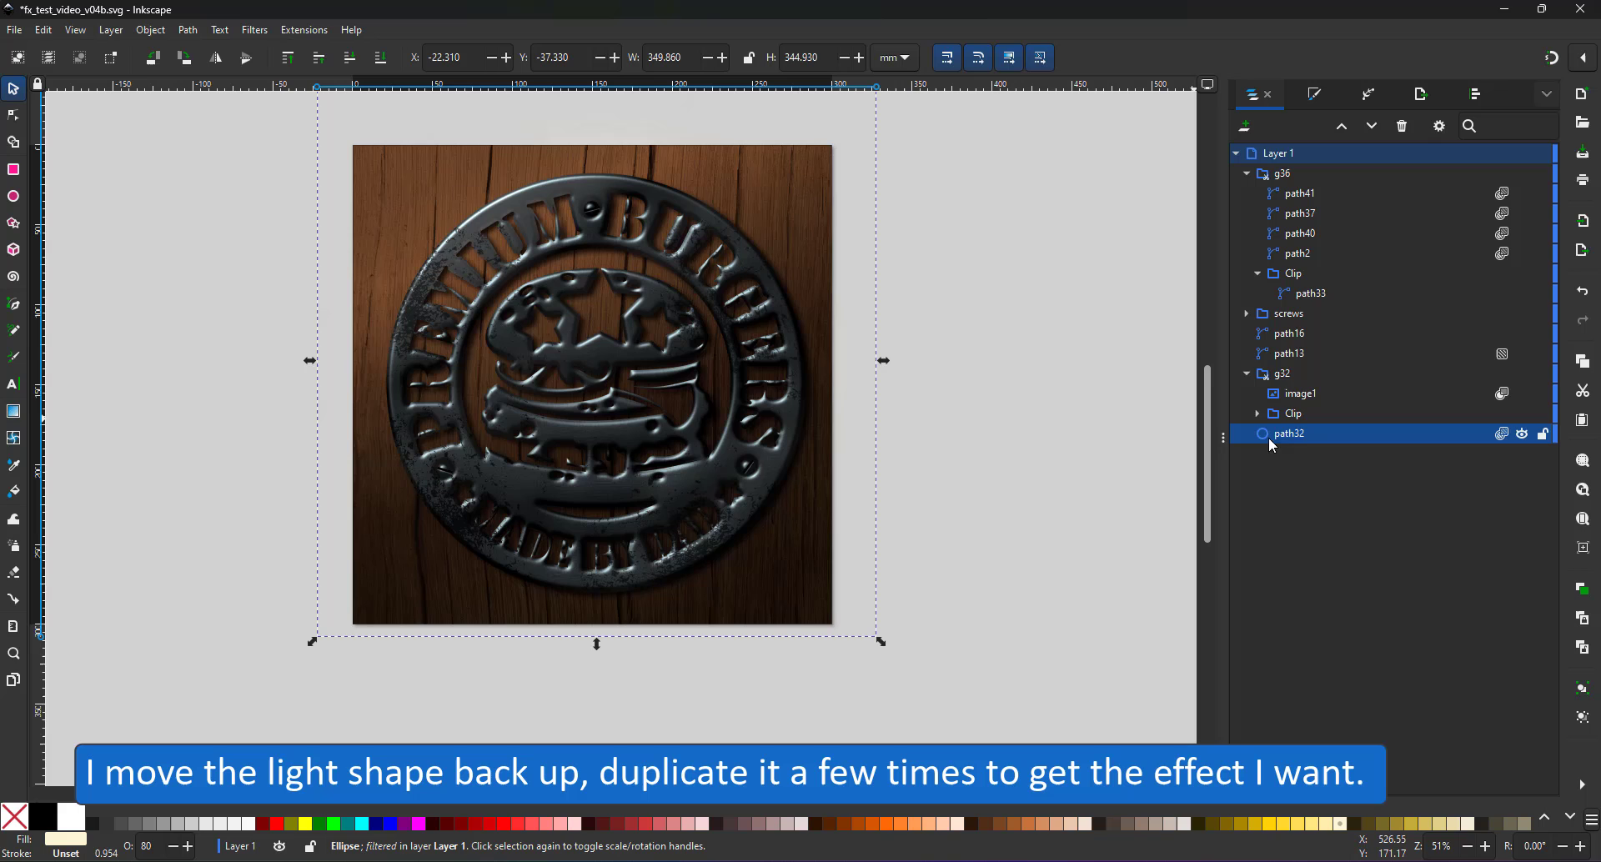
- Move the light ellipse above the wood image, then duplicate it, shrinking and repositioning the copy
{"action": "left_click_drag", "start_coordinate": [1288, 434], "coordinate": [1301, 388]}
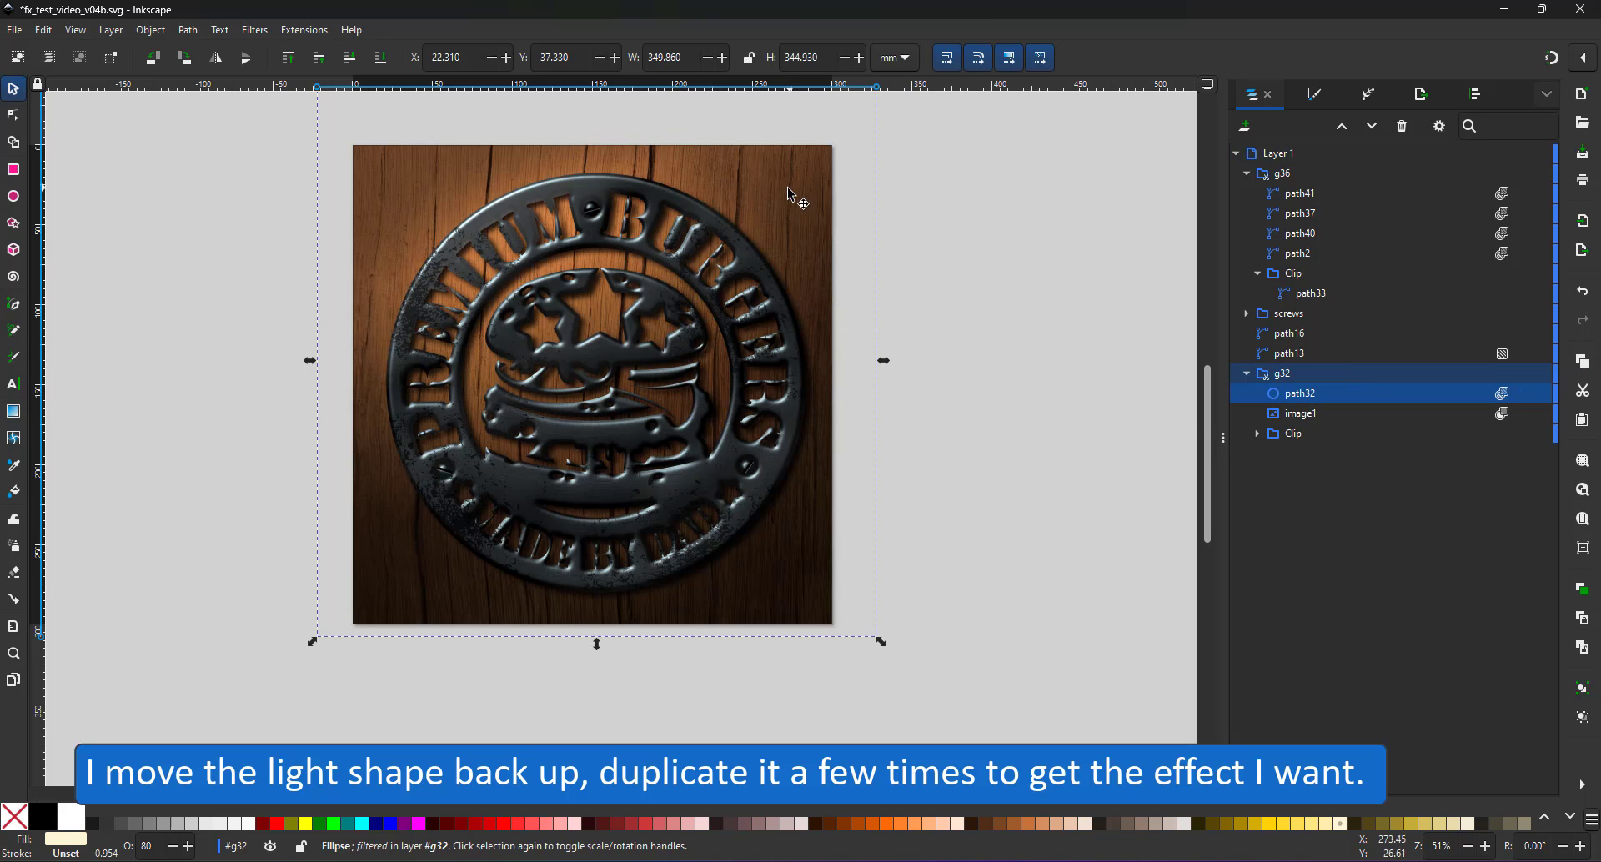
{"action": "key", "text": "ctrl+d"}
- Add more light ellipse copies and move ellipse44 out of the background group to the top
{"action": "key", "text": "ctrl+d"}
{"action": "left_click_drag", "start_coordinate": [882, 642], "coordinate": [634, 380]}
{"action": "left_click_drag", "start_coordinate": [461, 193], "coordinate": [641, 498]}
{"action": "left_click", "coordinate": [849, 512]}
{"action": "left_click", "coordinate": [747, 568]}
{"action": "key", "text": "ctrl+d"}
{"action": "mouse_move", "coordinate": [747, 568]}
{"action": "left_mouse_down"}
{"action": "mouse_move", "coordinate": [562, 532]}
{"action": "mouse_move", "coordinate": [540, 554]}
{"action": "left_mouse_up"}
{"action": "left_click", "coordinate": [908, 505]}
{"action": "left_click", "coordinate": [1300, 394]}
{"action": "key", "text": "ctrl+d"}
{"action": "left_click_drag", "start_coordinate": [1301, 394], "coordinate": [1351, 166]}
{"action": "left_click", "coordinate": [973, 434]}
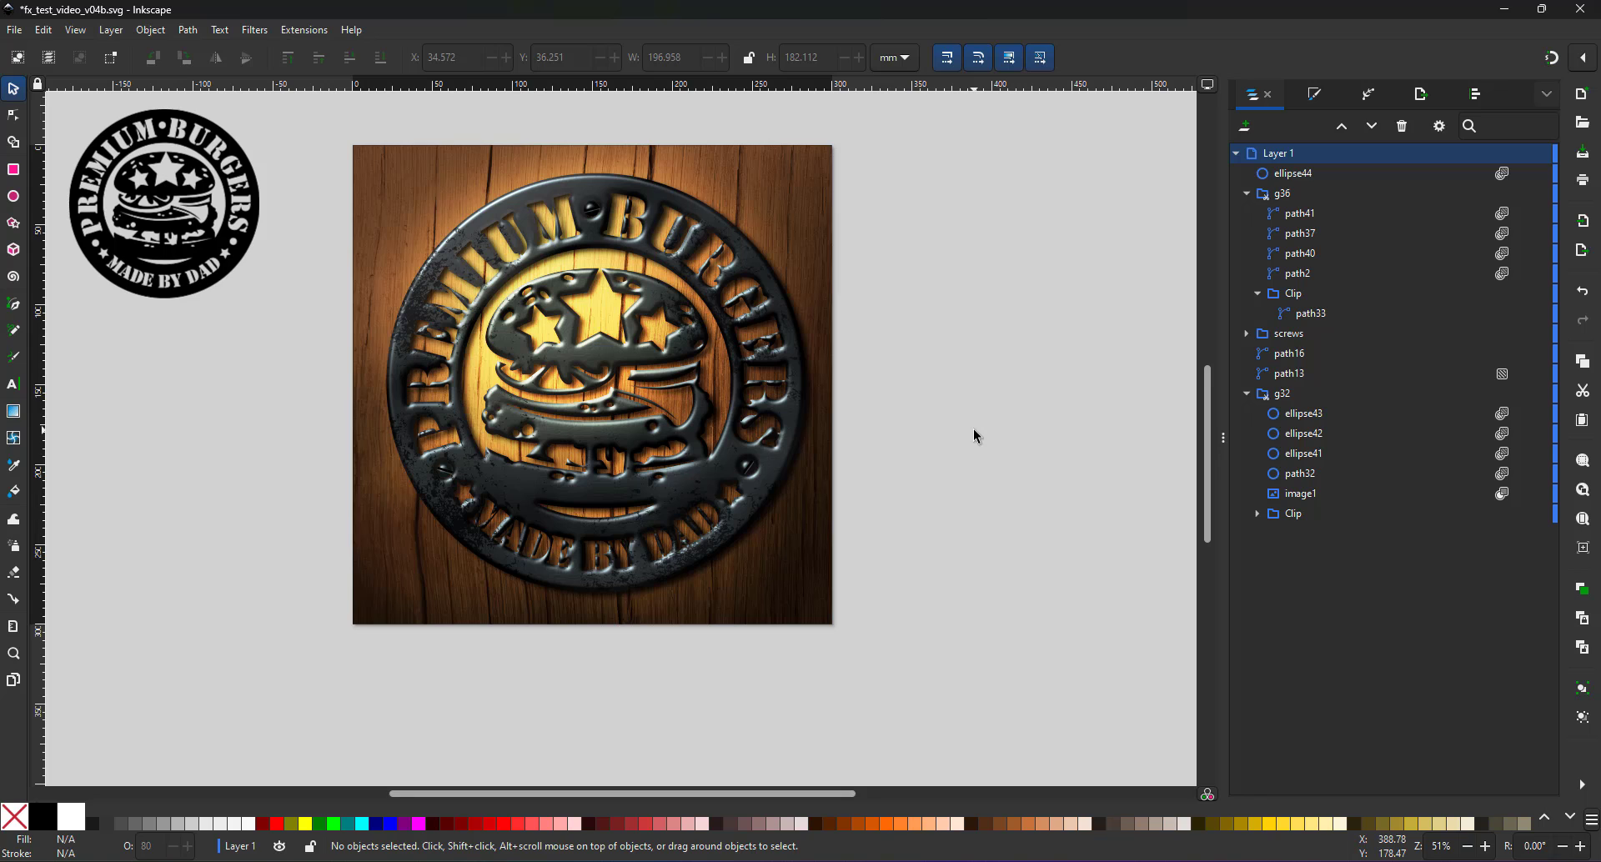
{"action": "key", "text": "plus"}
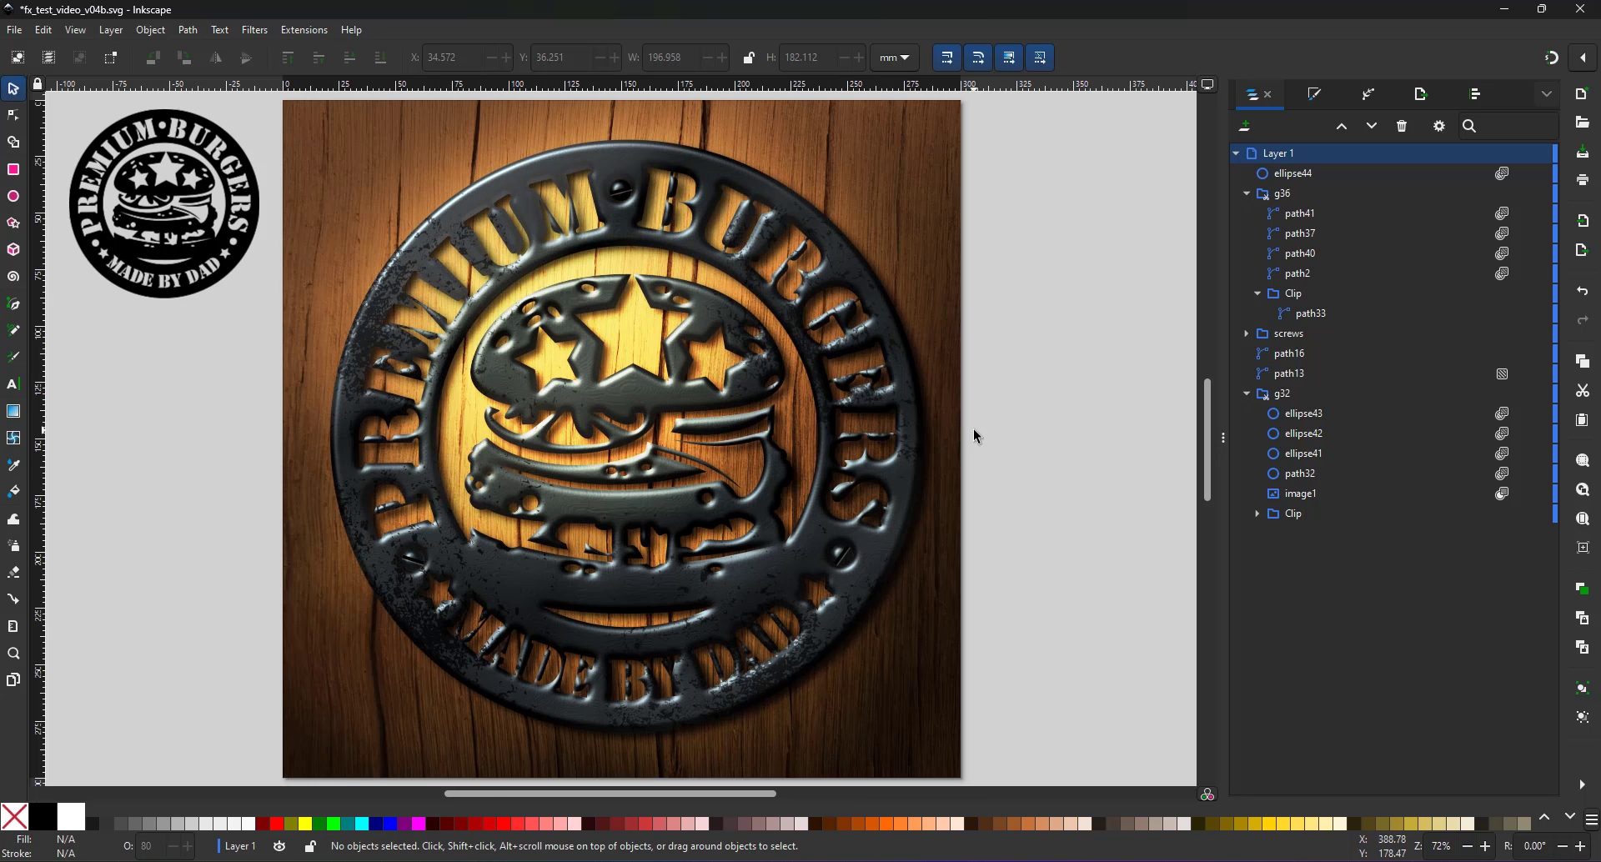